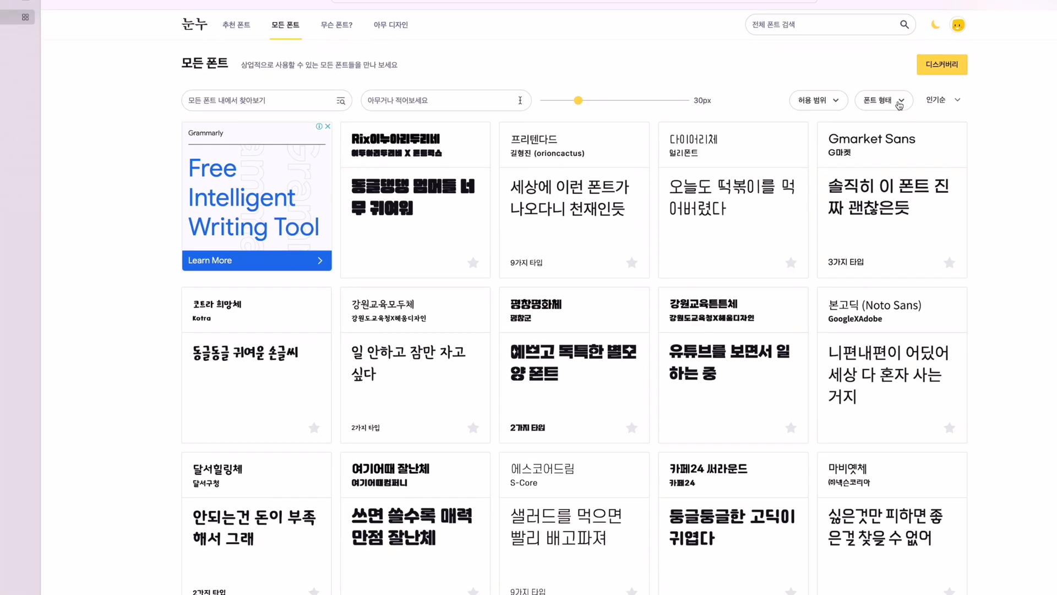
Filter the fonts by the 명조 style and download the 리디바탕 font, allowing downloads from ridicorp.com.
left_click(899, 103)
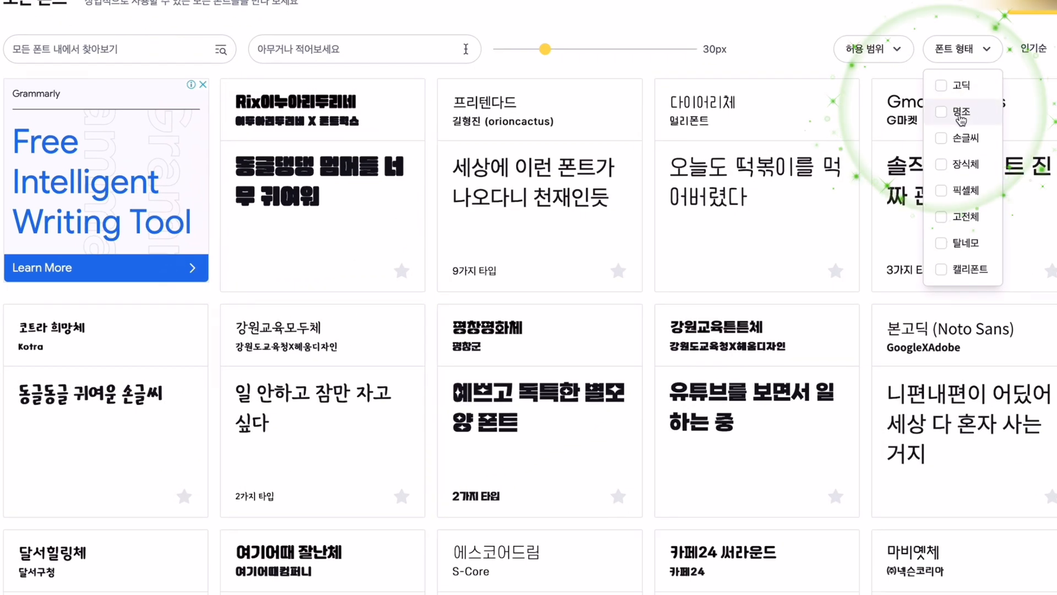
left_click(958, 115)
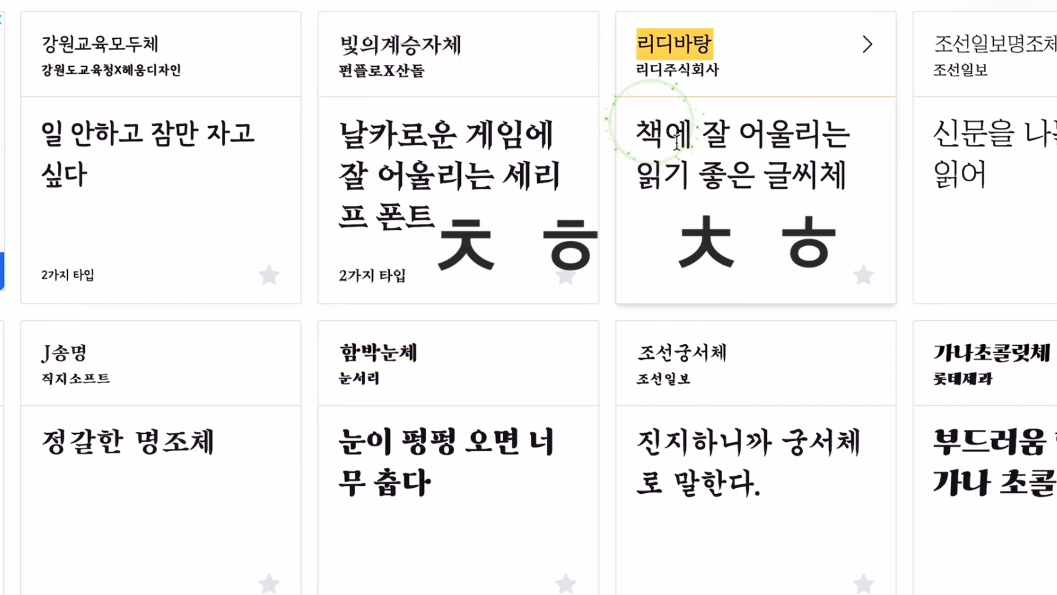
left_click(674, 44)
left_click(612, 347)
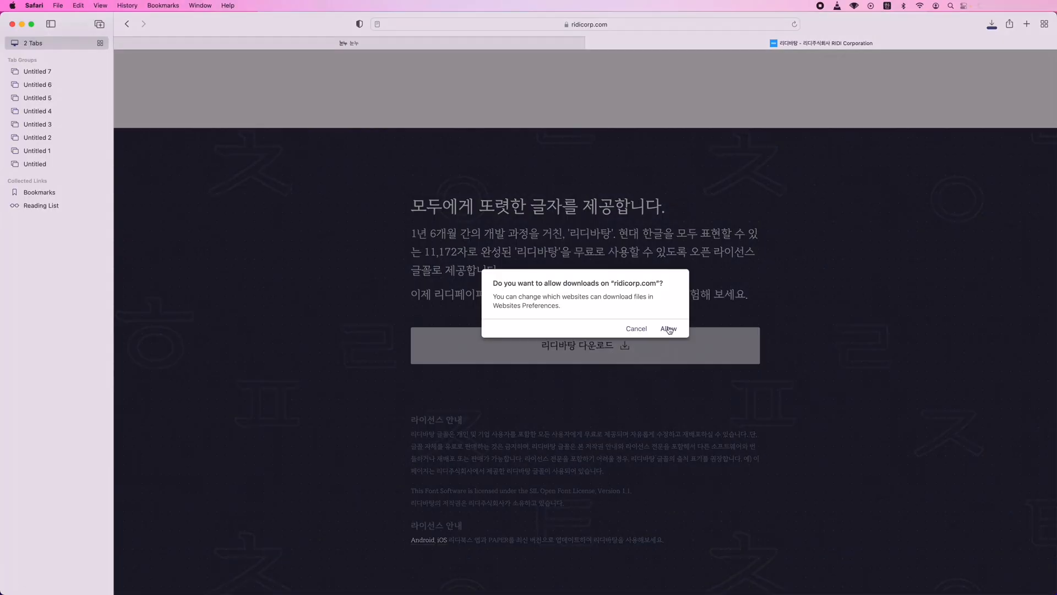
left_click(669, 329)
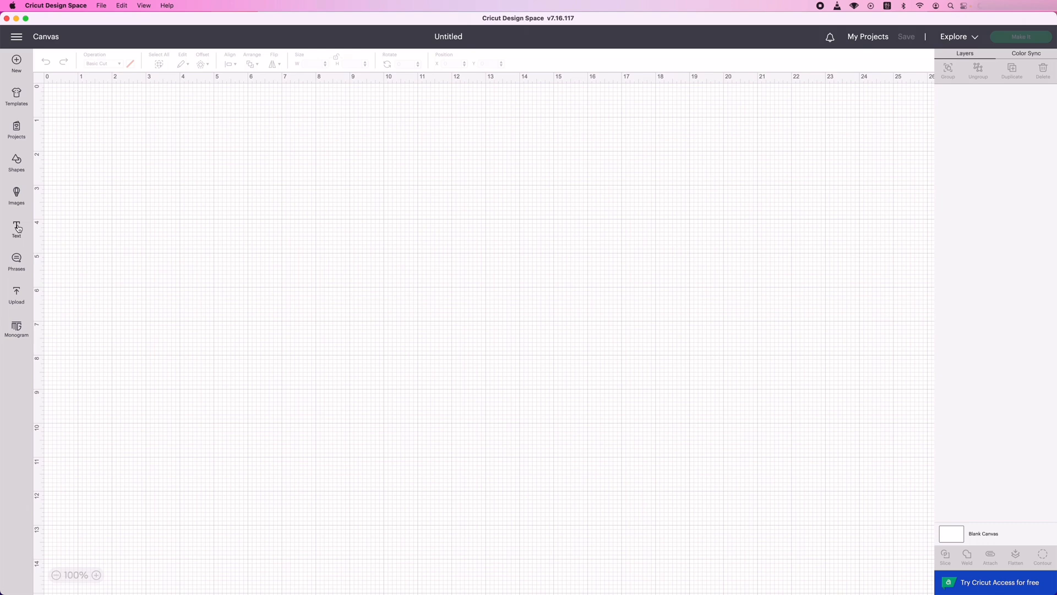
In Cricut Design Space, add a text object and set its font to the system font RIDIBatang.
left_click(17, 227)
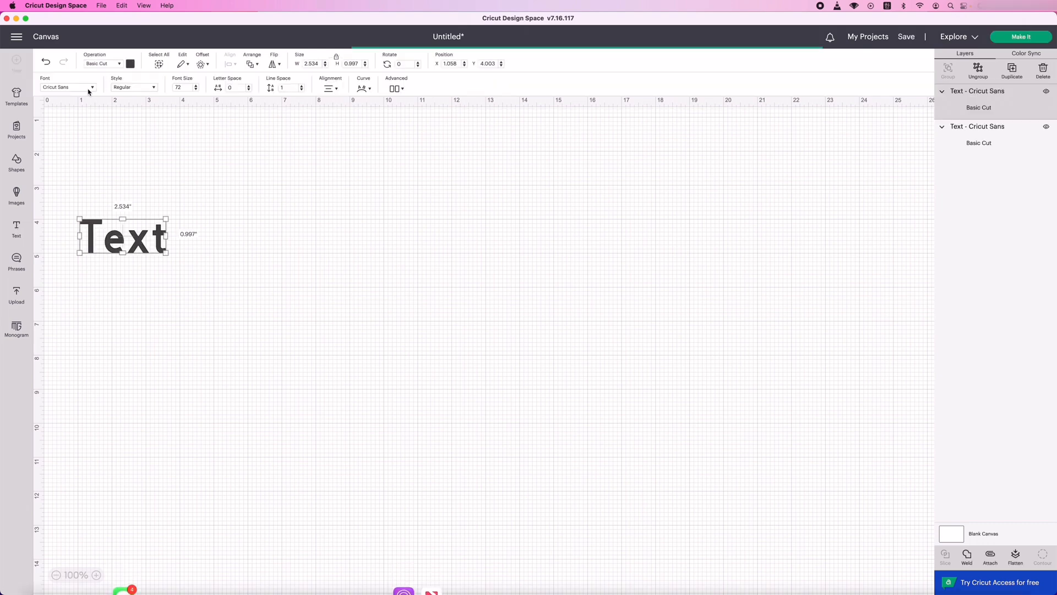
left_click(71, 88)
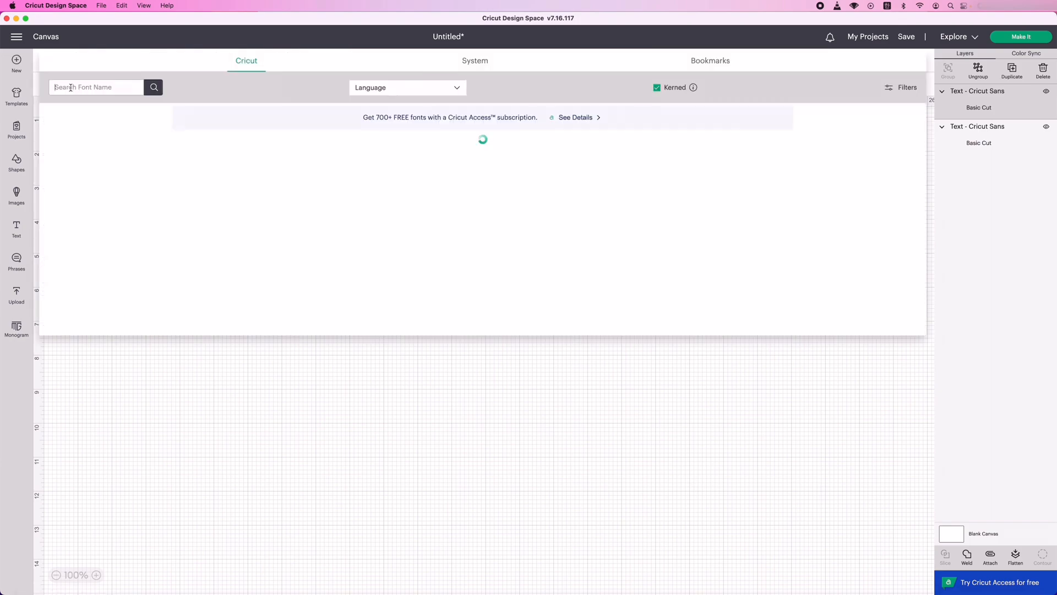
left_click(476, 61)
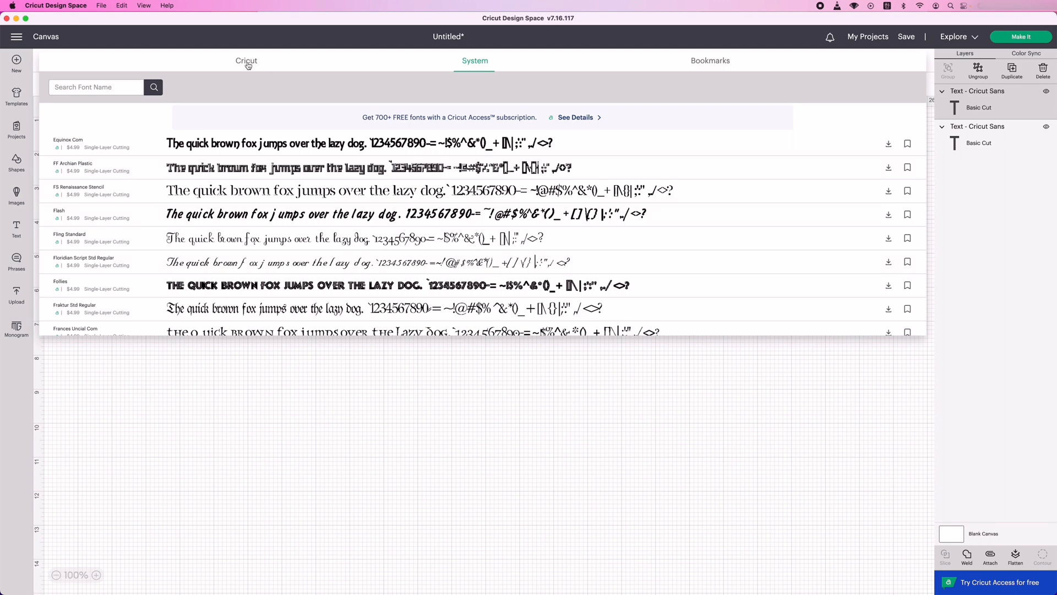
left_click(269, 70)
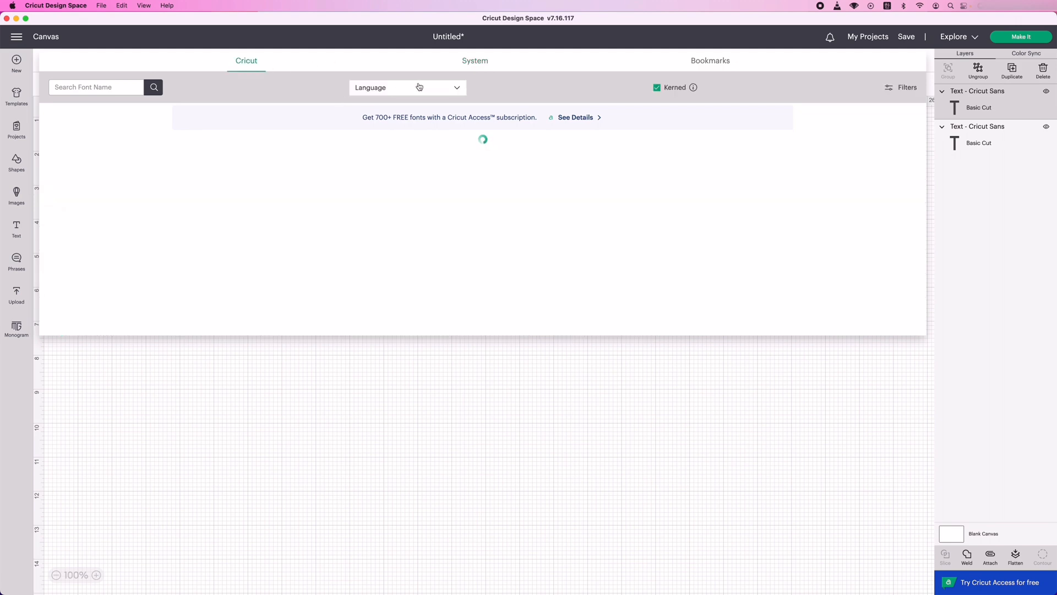
left_click(471, 65)
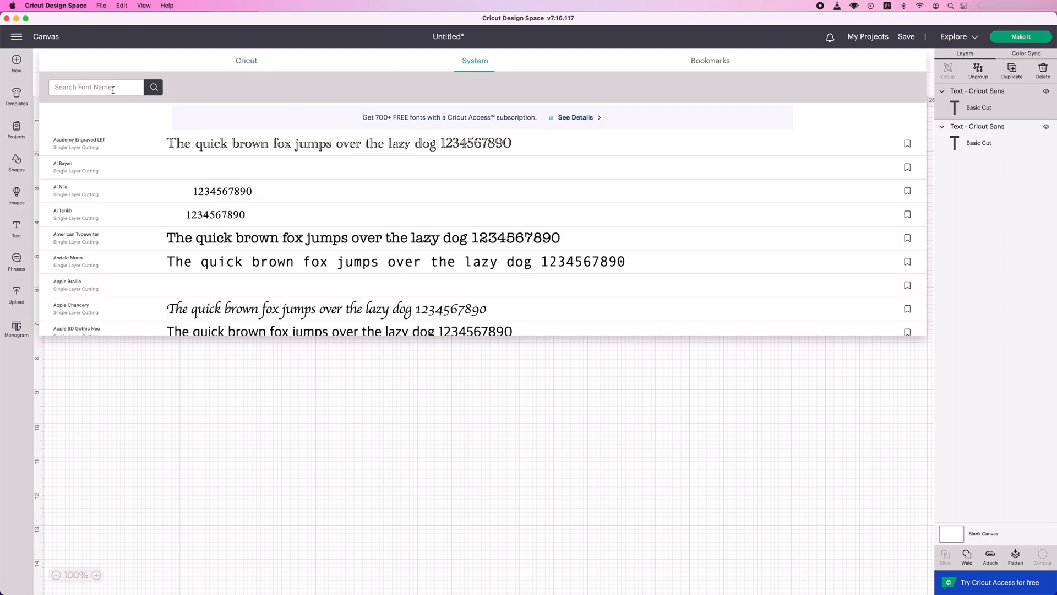
type("ridi")
left_click(155, 88)
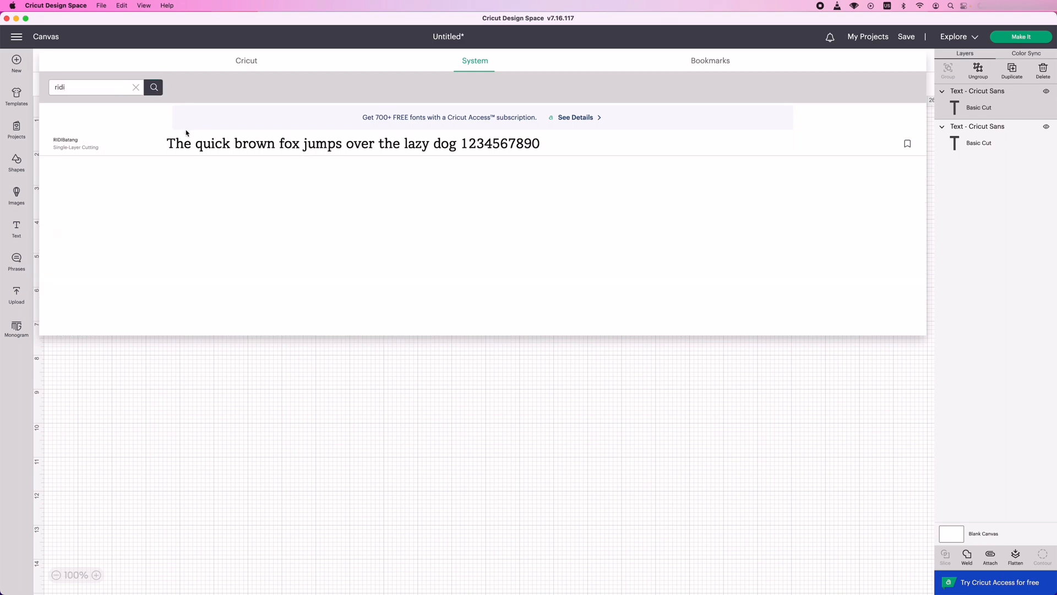
left_click(203, 141)
Move the RIDIBatang text aside and replace its wording with 첫돌 followed by the child's name.
left_click_drag(166, 239, 367, 239)
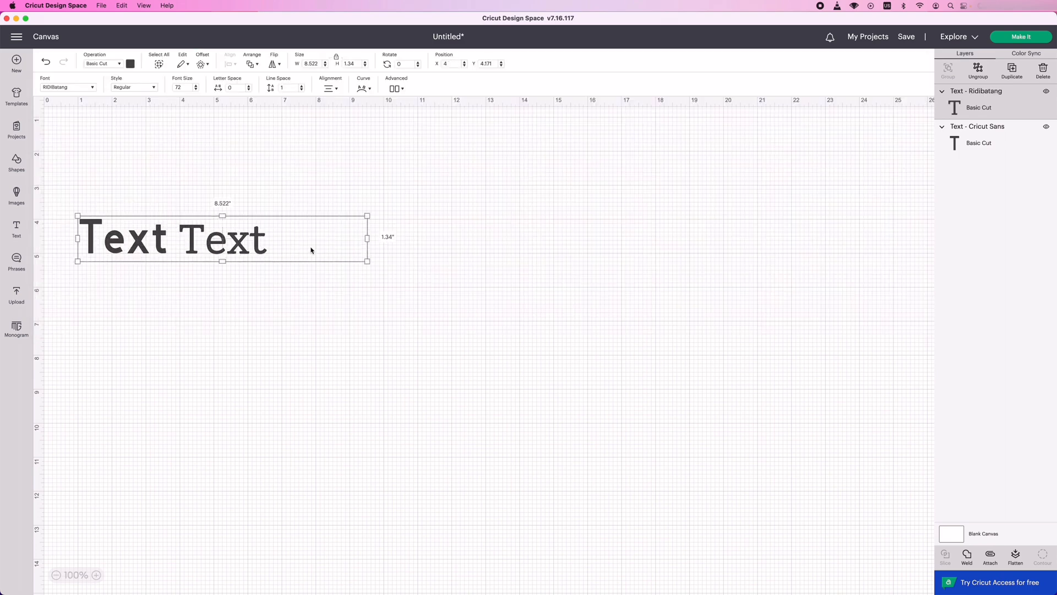
double_click(310, 248)
type("첫")
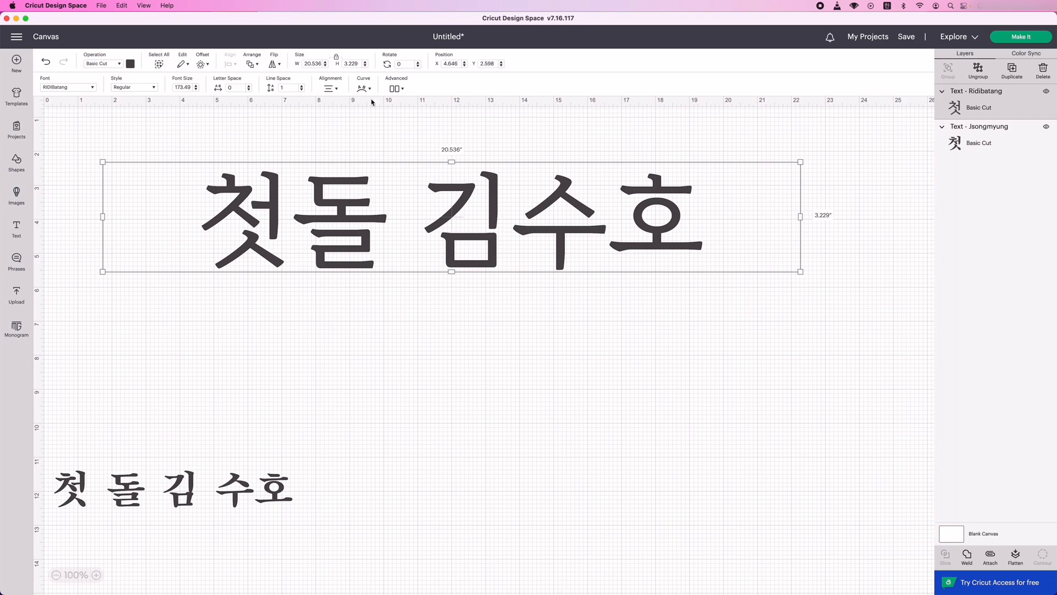
left_click(401, 87)
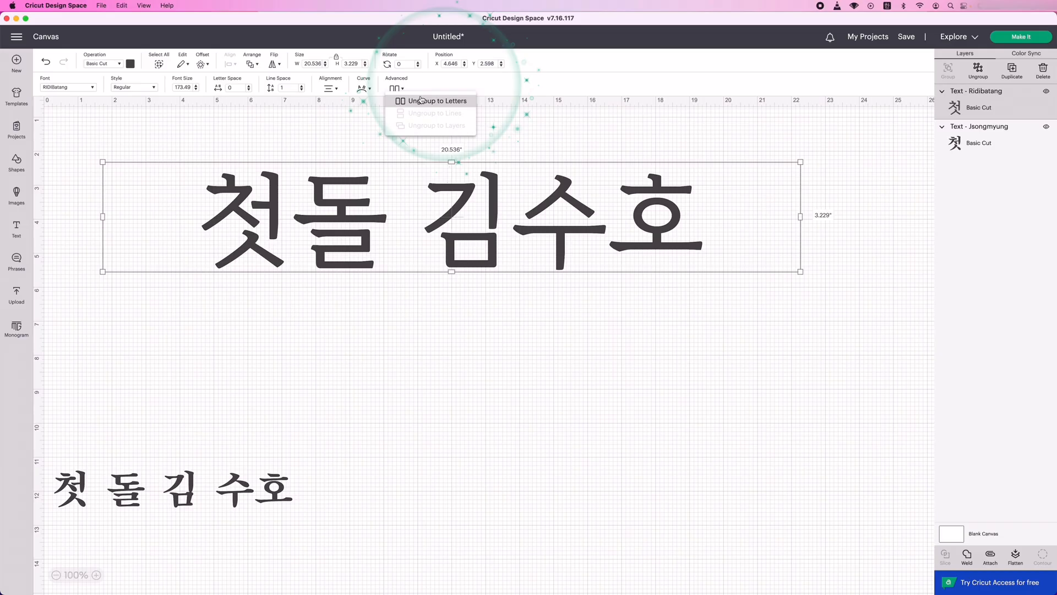
left_click(483, 77)
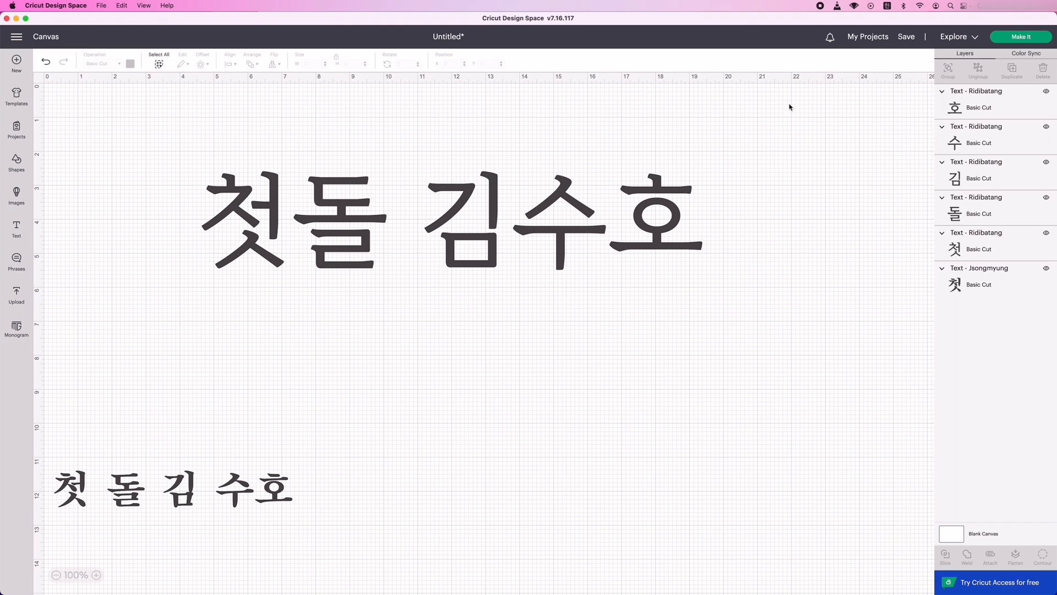
left_click(44, 64)
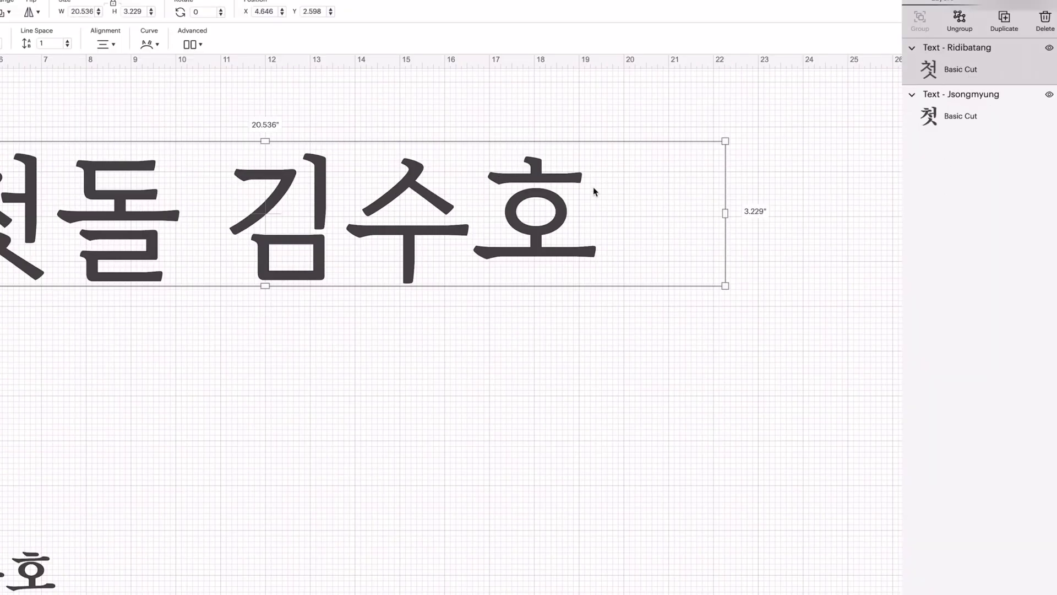
Ungroup the large Ridibatang text into separate letters and select the letters individually.
left_click(190, 45)
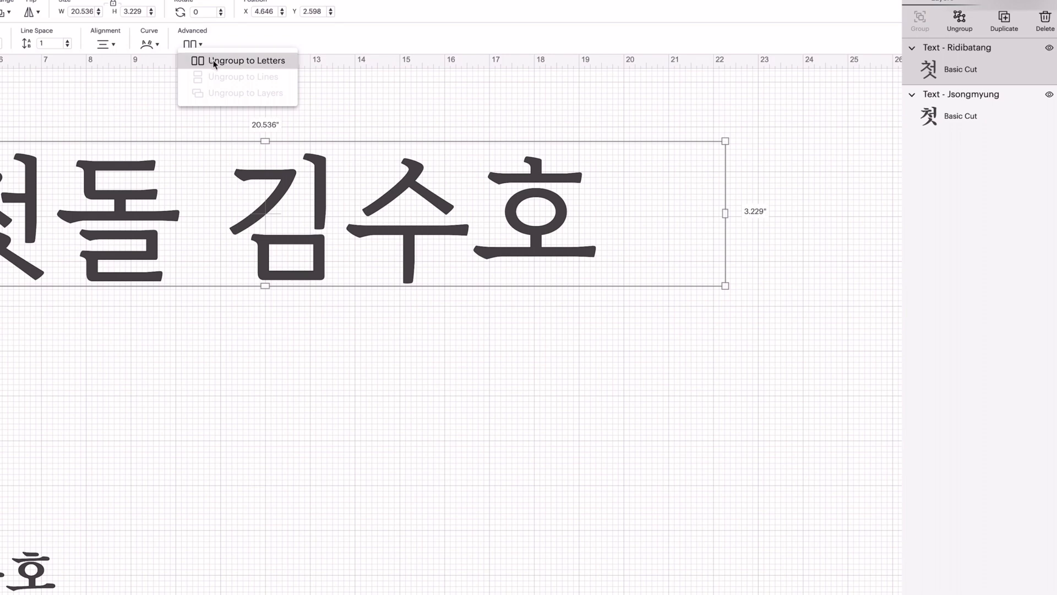
left_click(214, 62)
left_click(445, 234)
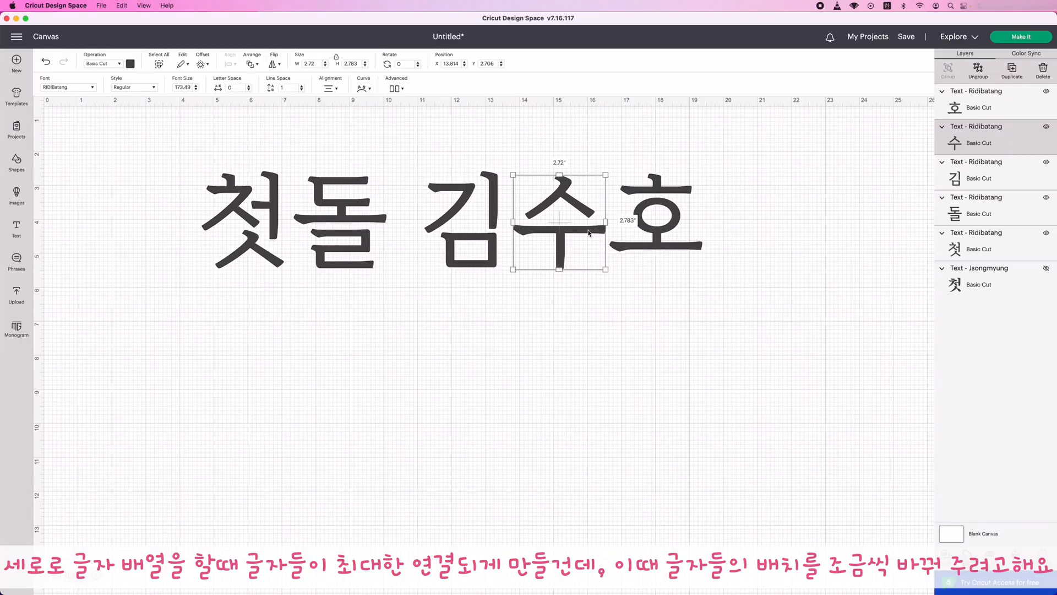
left_click(643, 232)
left_click(463, 226)
left_click(342, 221)
left_click(258, 216)
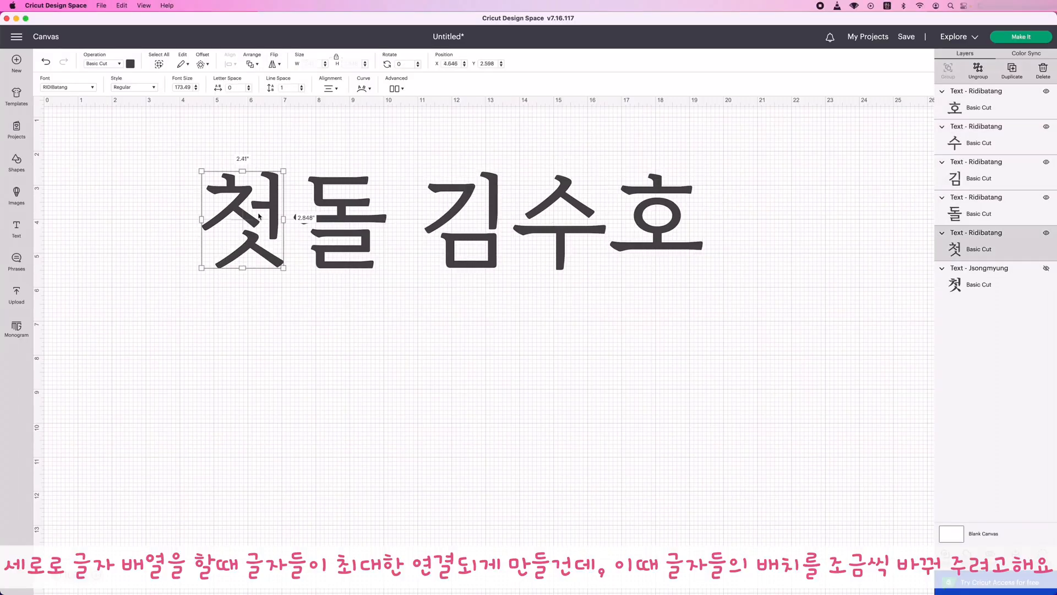
Enlarge all five Ridibatang letters together to about 22.6 inches wide and 4.4 inches high.
left_click_drag(149, 117, 828, 303)
left_click_drag(703, 269, 820, 333)
left_click_drag(797, 295, 690, 286)
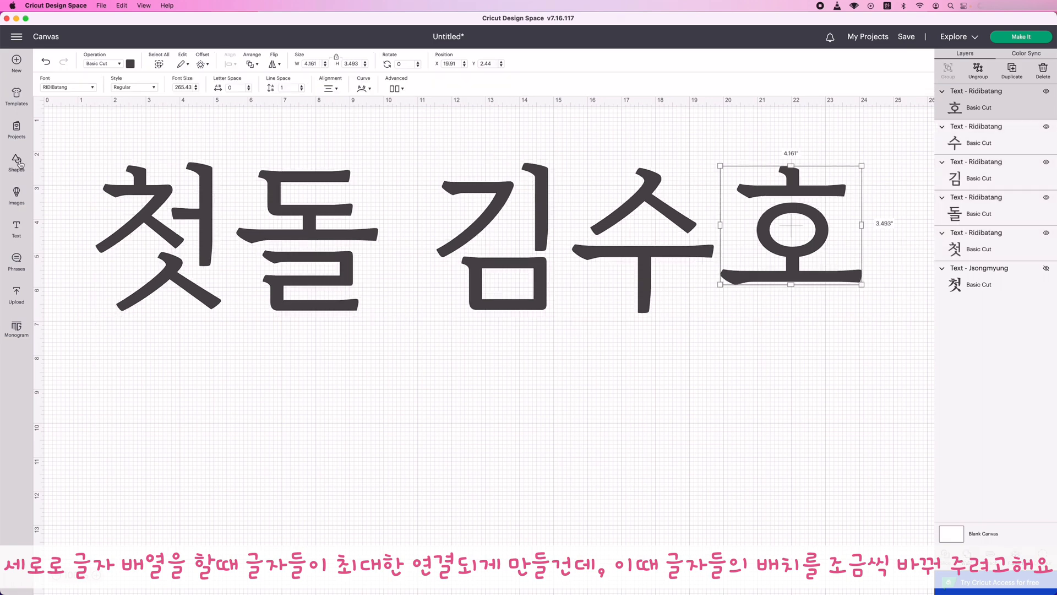
Insert a triangle shape and recolour the five large letters blue.
left_click(20, 164)
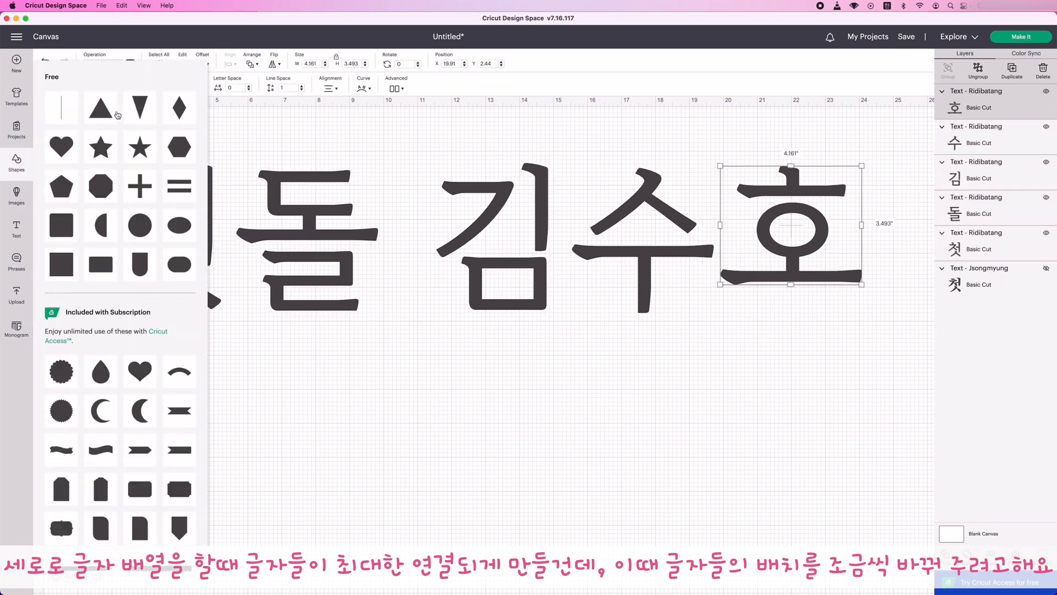
left_click(98, 112)
left_click(130, 63)
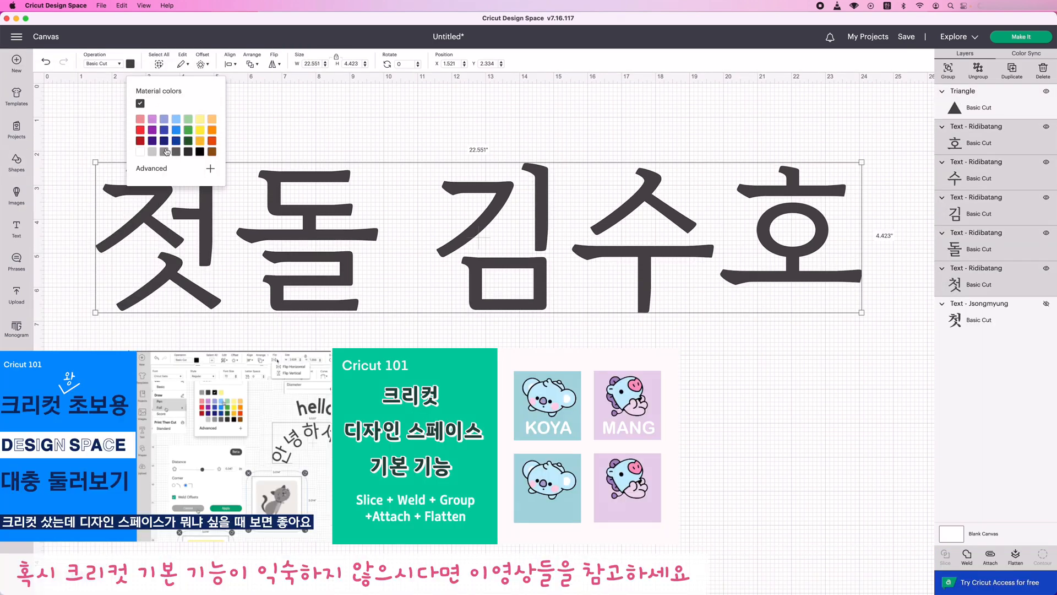
left_click(164, 131)
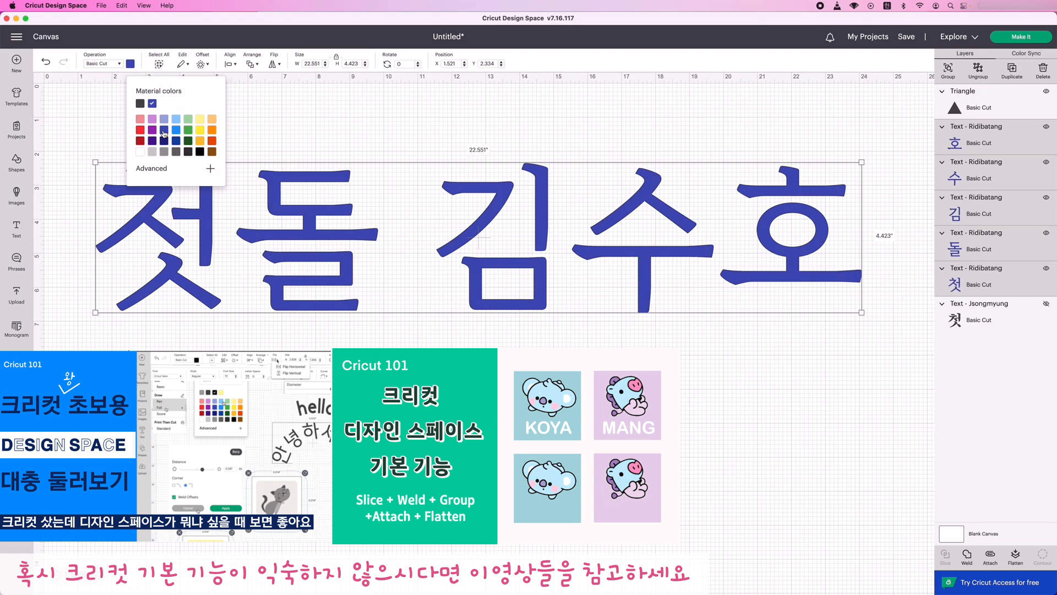
left_click(188, 388)
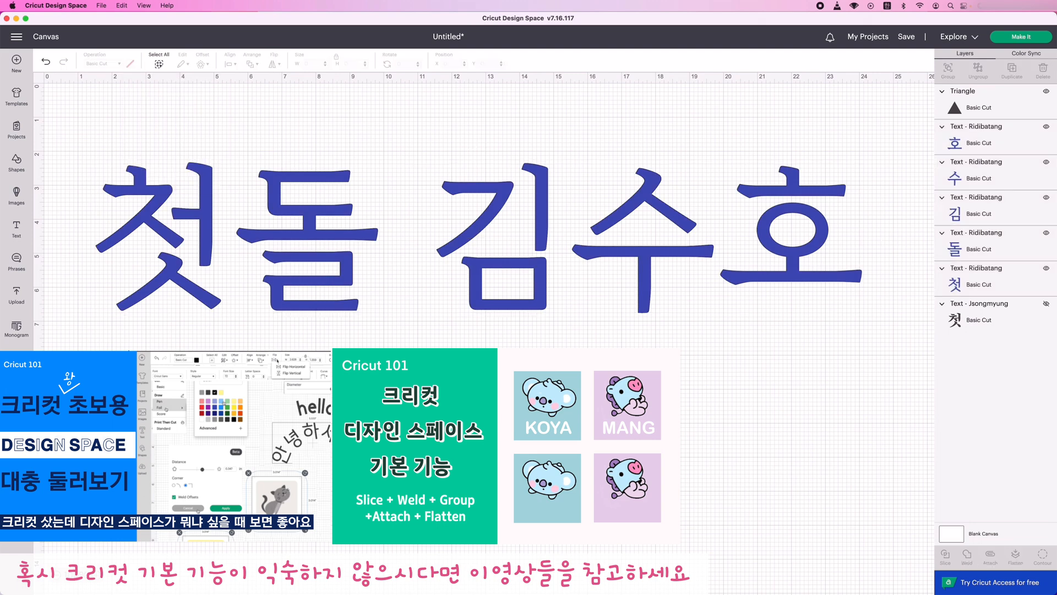
Place the triangle over the lower ㅅ of 첫, sized about 3.7 by 3.2 inches and rotated to about 331°.
left_click_drag(140, 408, 122, 282)
left_click_drag(164, 241, 172, 251)
left_click_drag(137, 280, 183, 341)
left_click_drag(226, 250, 155, 233)
left_click_drag(159, 310, 176, 300)
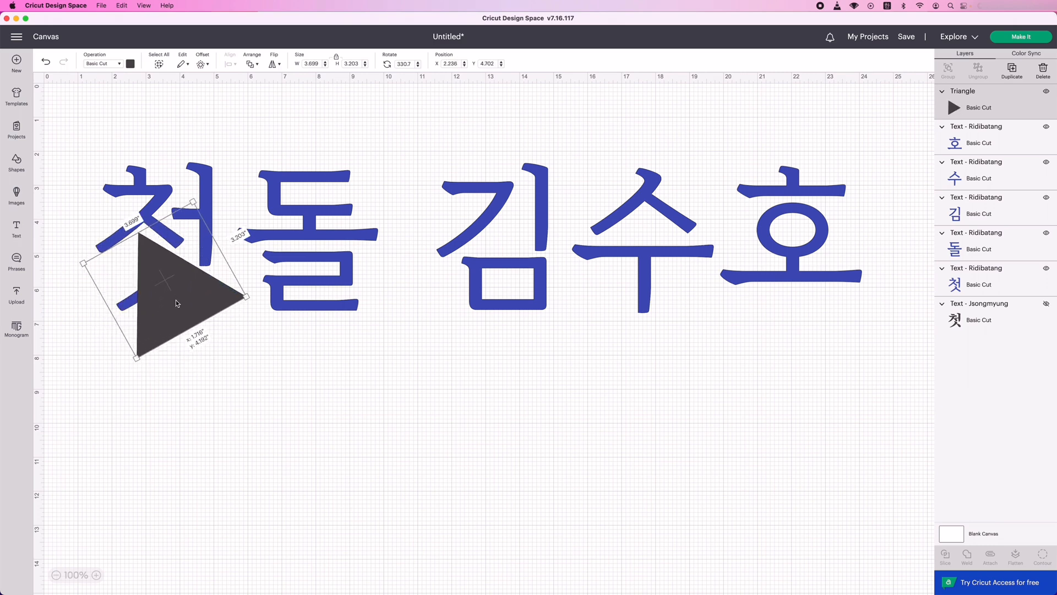
Unlock the triangle's proportions and reshape it to about 4.06 by 3.58 inches, rotated about 336°, over the ㅅ of 첫.
left_click(336, 57)
left_click_drag(137, 358, 106, 380)
left_click_drag(179, 324, 204, 328)
left_click_drag(273, 227, 277, 231)
left_click_drag(213, 312, 209, 304)
left_click_drag(270, 373, 251, 368)
left_click_drag(198, 334, 202, 332)
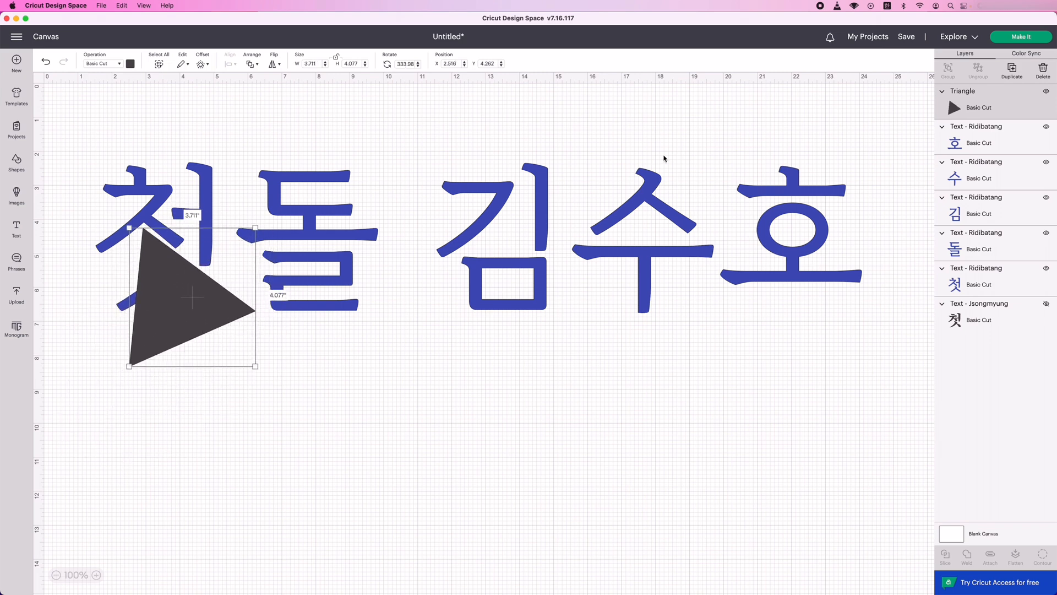
Duplicate the triangle, offset the copy down and to the left, and weld both into one shape covering the whole ㅅ.
left_click(1012, 71)
left_click_drag(202, 206, 216, 334)
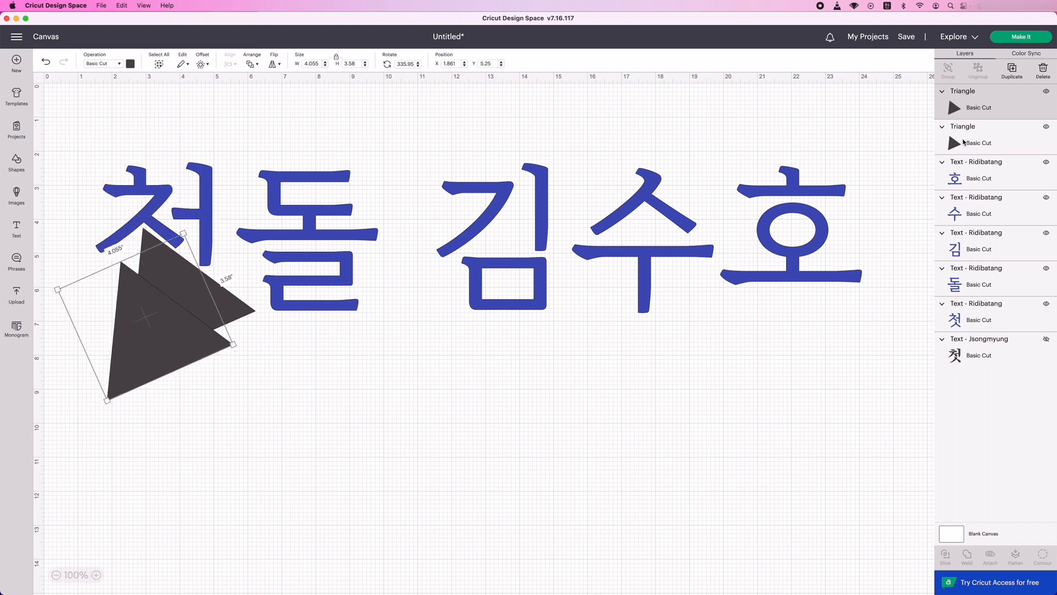
left_click(963, 142, "shift")
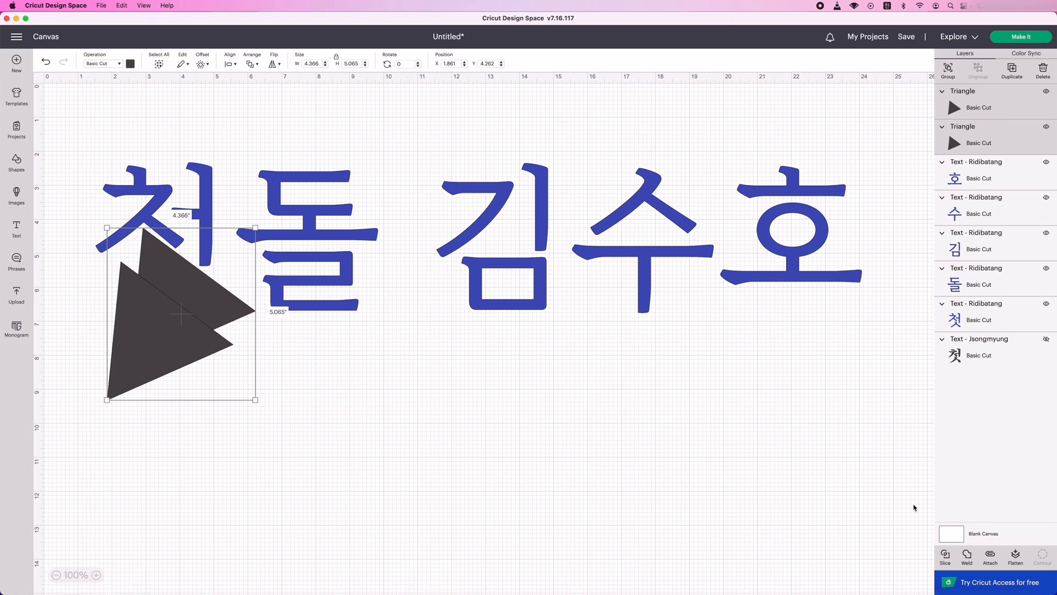
left_click(966, 556)
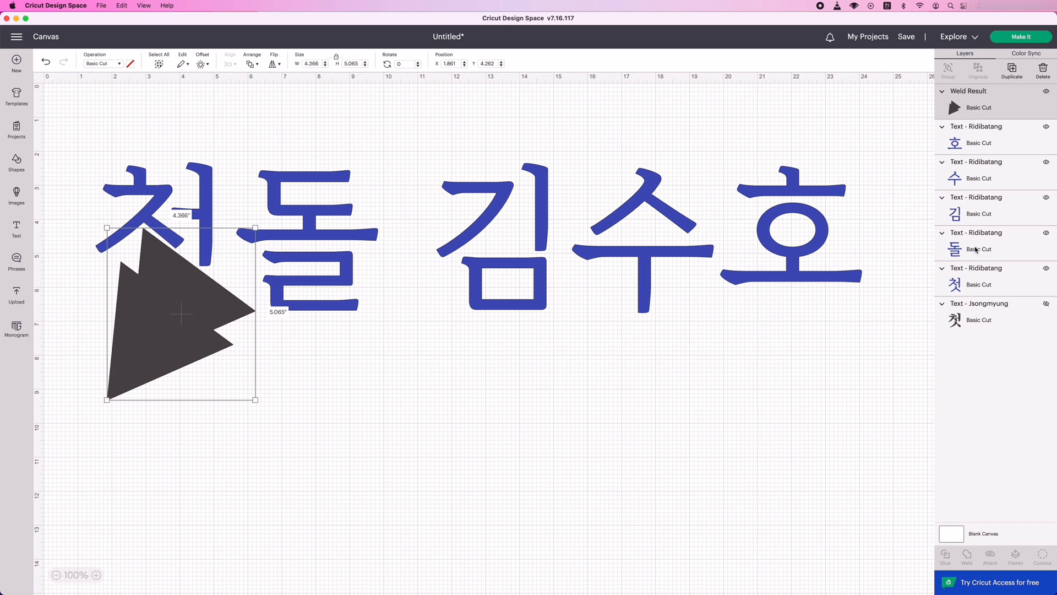
Slice 첫 with the welded shape and reposition the separated ㅅ at about X 1.57, Y 5.24, clear of the leftover triangles.
left_click(962, 278, "shift")
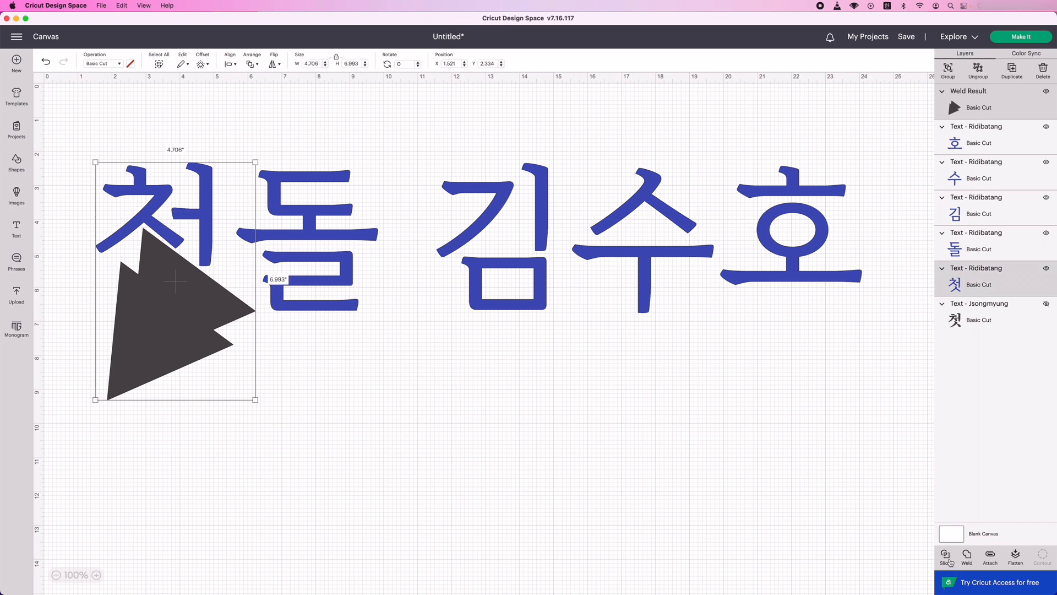
left_click(945, 556)
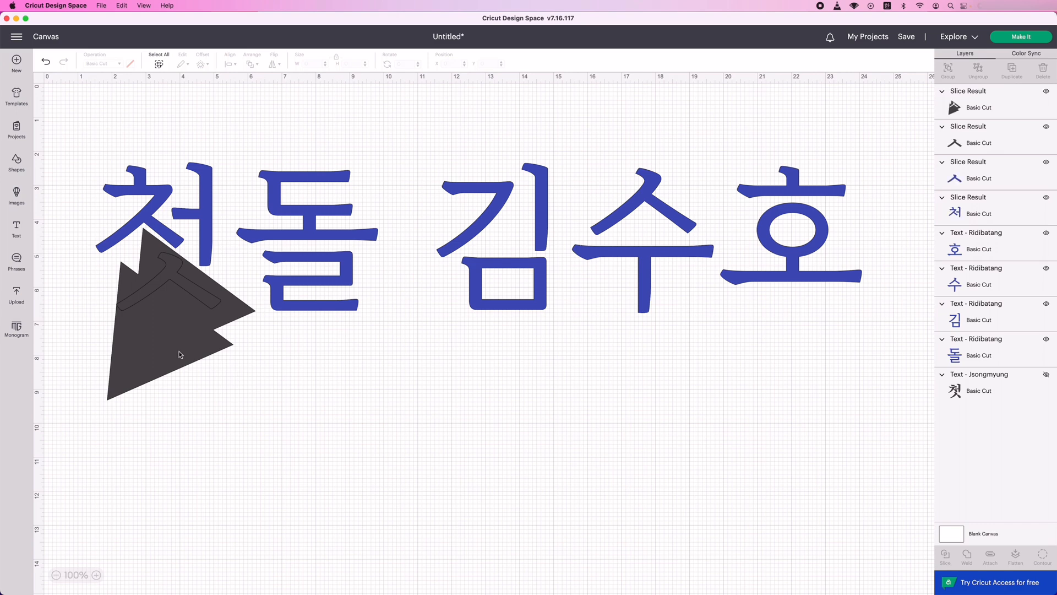
left_click_drag(180, 354, 176, 455)
mouse_move(154, 277)
left_mouse_down()
mouse_move(157, 377)
mouse_move(160, 308)
mouse_move(182, 317)
mouse_move(140, 287)
mouse_move(145, 295)
left_mouse_up()
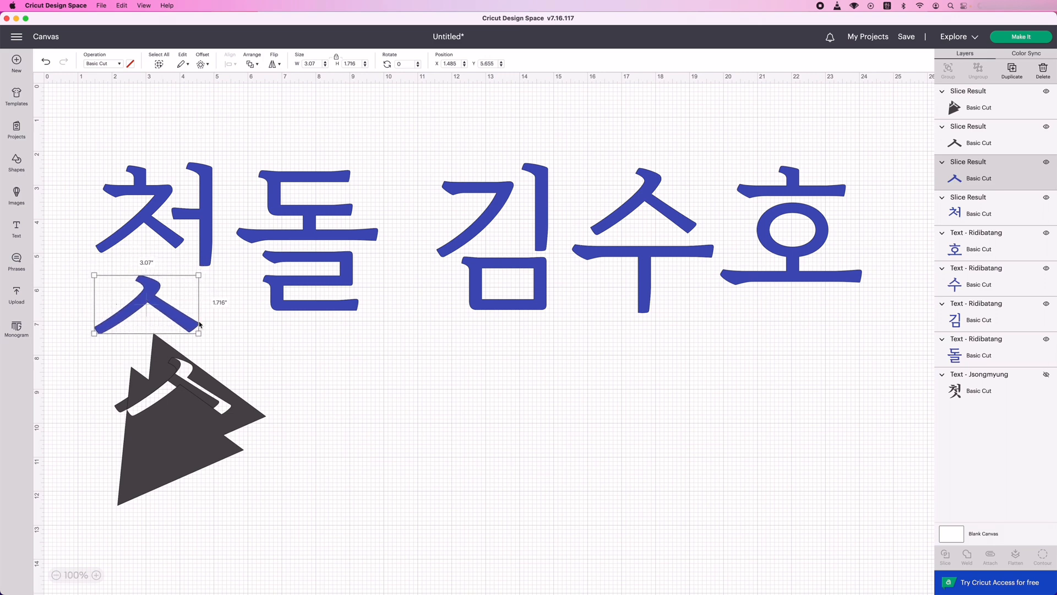
left_click_drag(200, 325, 202, 311)
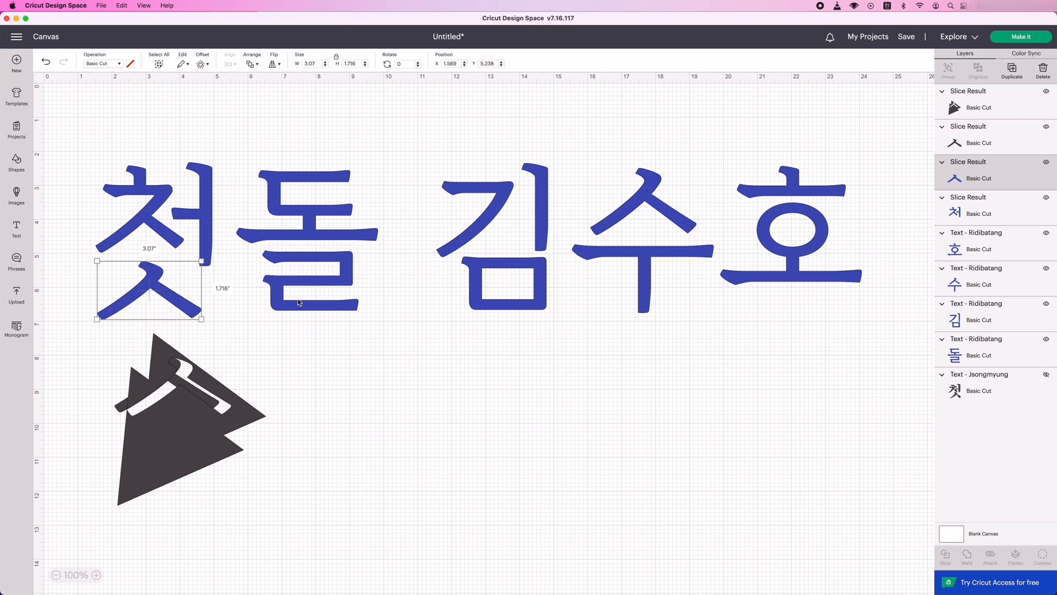
Nudge the fourth large letter slightly closer to the third, to about X 15.44, Y 2.43.
mouse_move(336, 284)
left_mouse_down()
mouse_move(336, 267)
mouse_move(337, 287)
left_mouse_up()
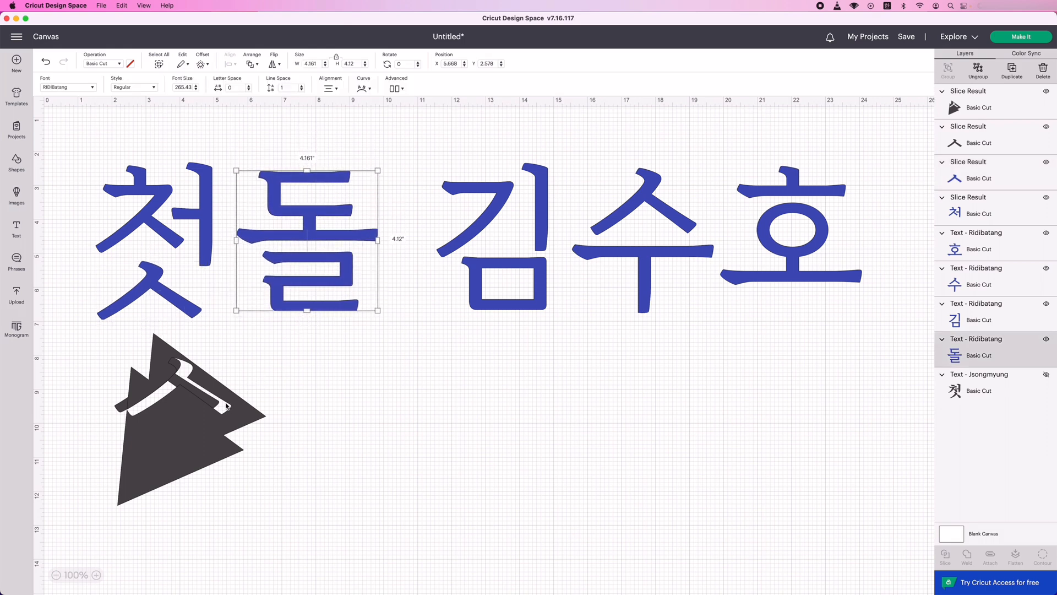
mouse_move(696, 245)
left_mouse_down()
mouse_move(685, 236)
mouse_move(692, 243)
left_mouse_up()
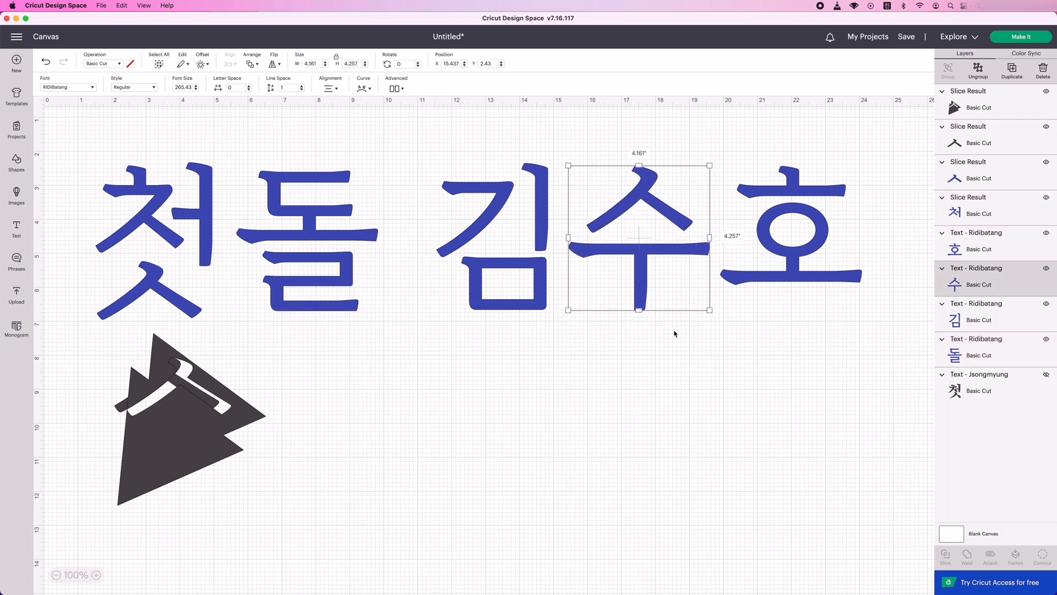
left_click(666, 412)
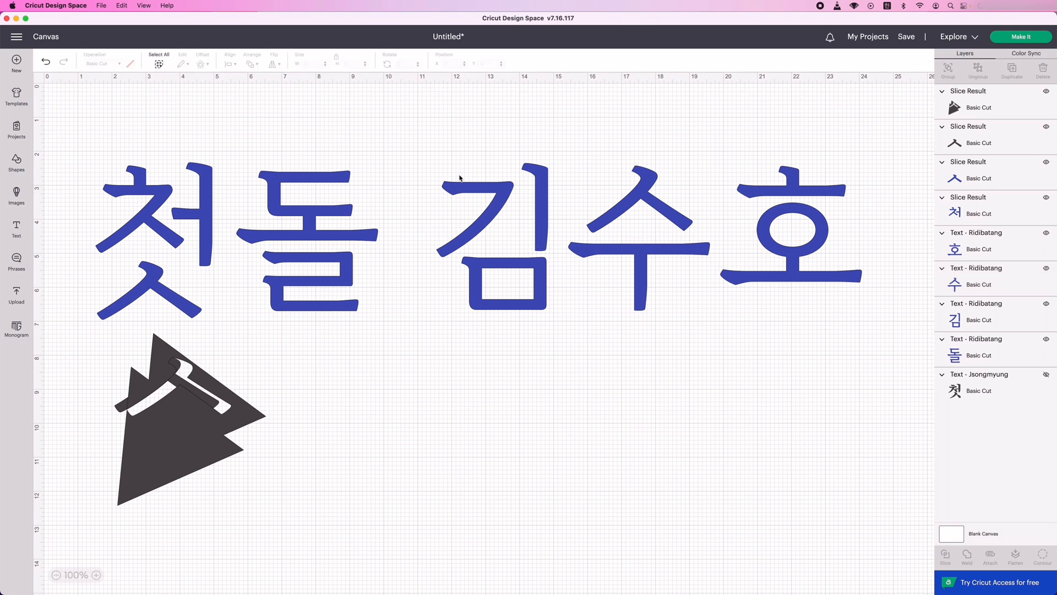
Weld the three name syllables into one shape and move it to about X 11.63, Y 2.68.
left_click_drag(430, 127, 875, 331)
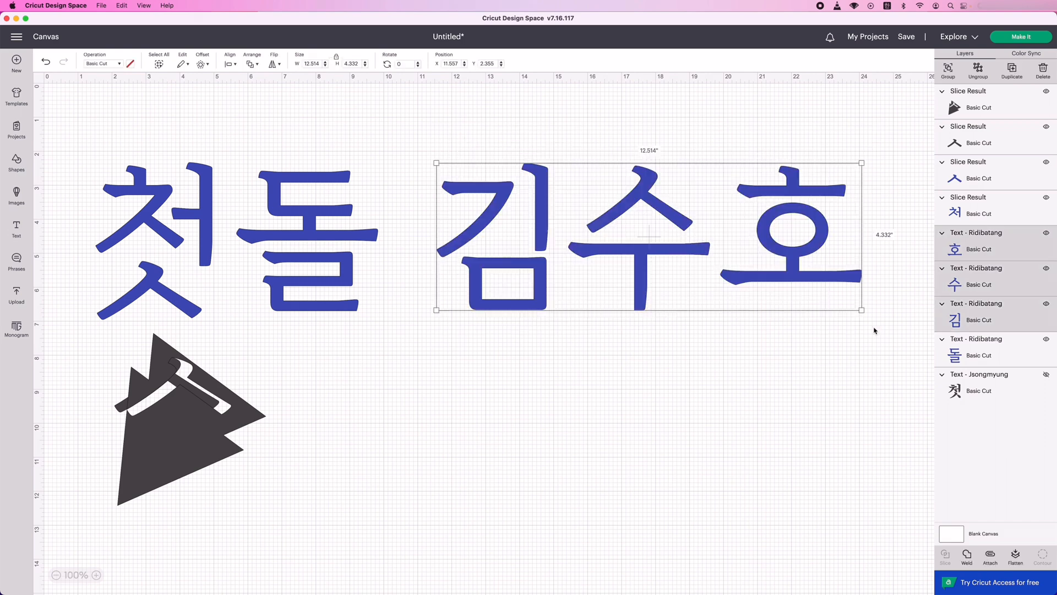
left_click(968, 559)
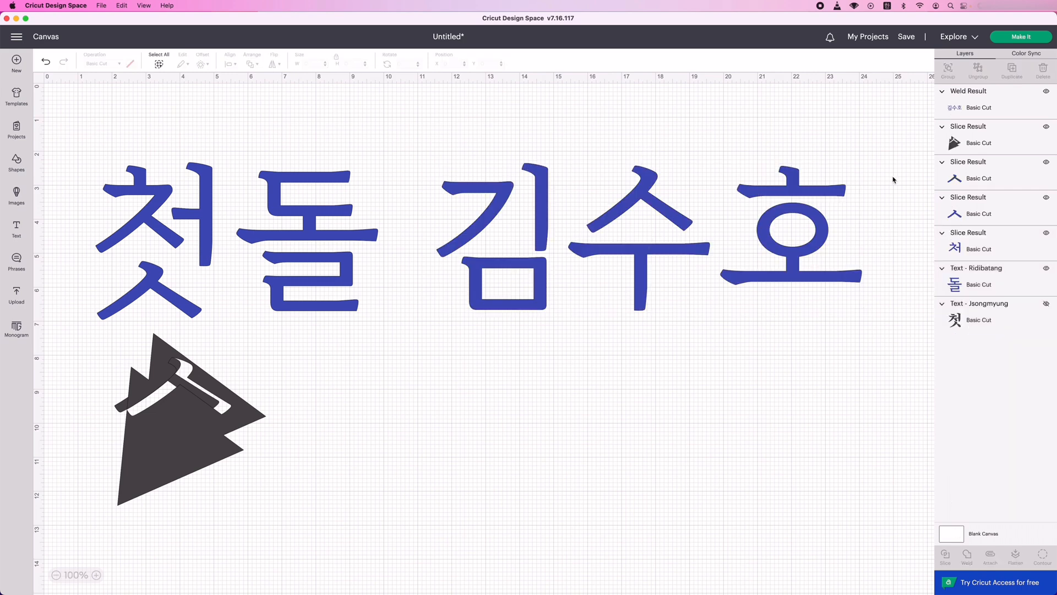
mouse_move(742, 240)
left_mouse_down()
mouse_move(751, 259)
mouse_move(745, 251)
left_mouse_up()
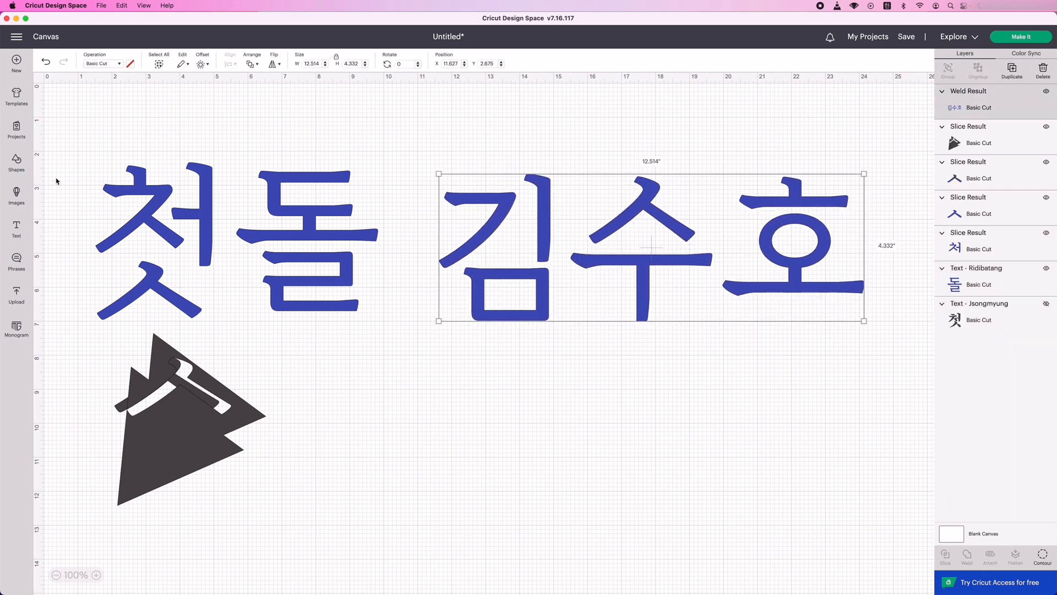
Add a square, enlarge it and rotate it slightly so it covers the ㄱ of the surname syllable.
left_click(17, 164)
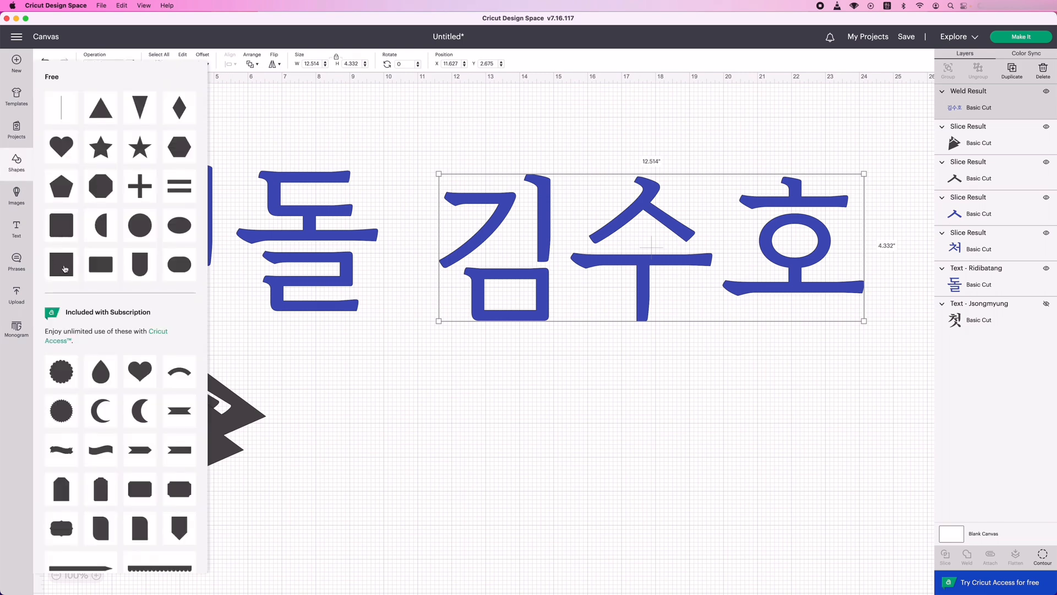
left_click(61, 259)
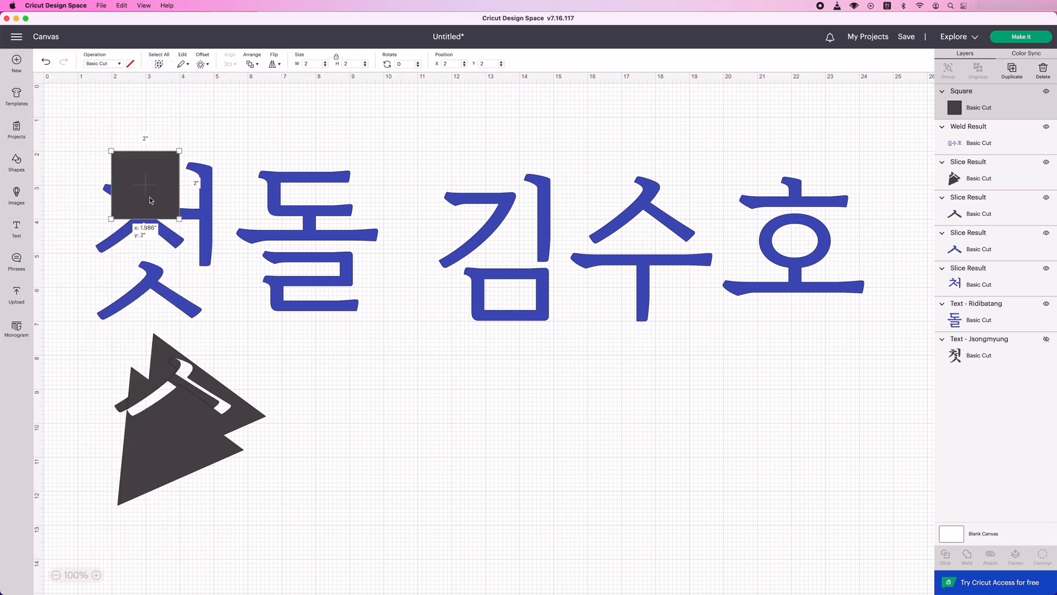
left_click_drag(154, 198, 398, 185)
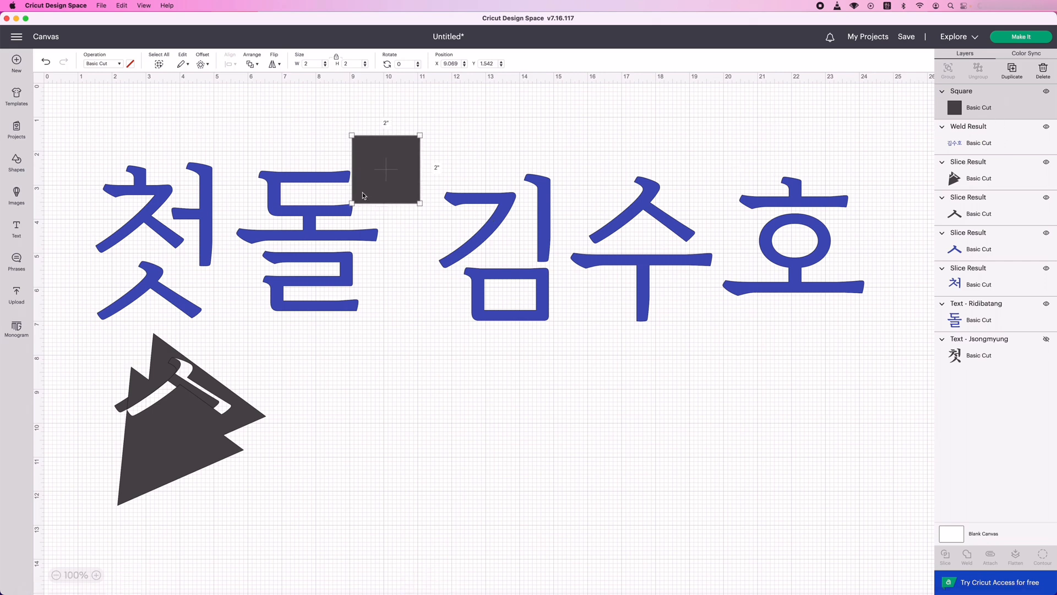
left_click_drag(377, 189, 432, 183)
left_click_drag(474, 200, 518, 244)
left_click_drag(462, 204, 462, 226)
left_click_drag(524, 271, 532, 260)
Slice the welded name with the rotated square and delete the leftover square piece.
left_click_drag(389, 130, 881, 333)
left_click(945, 556)
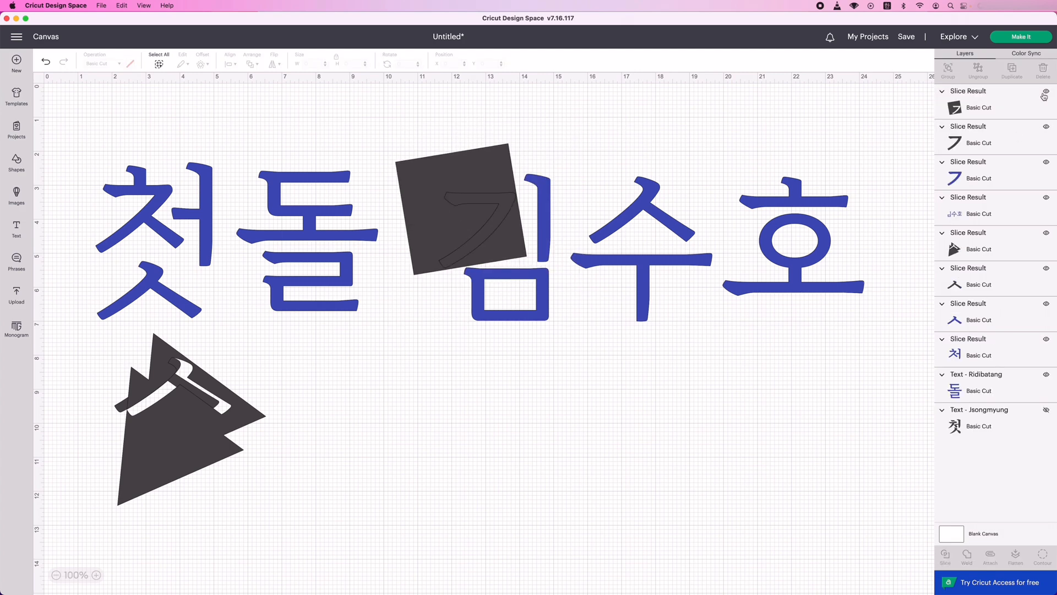
left_click(1041, 101)
left_click(1042, 71)
left_click(1017, 102)
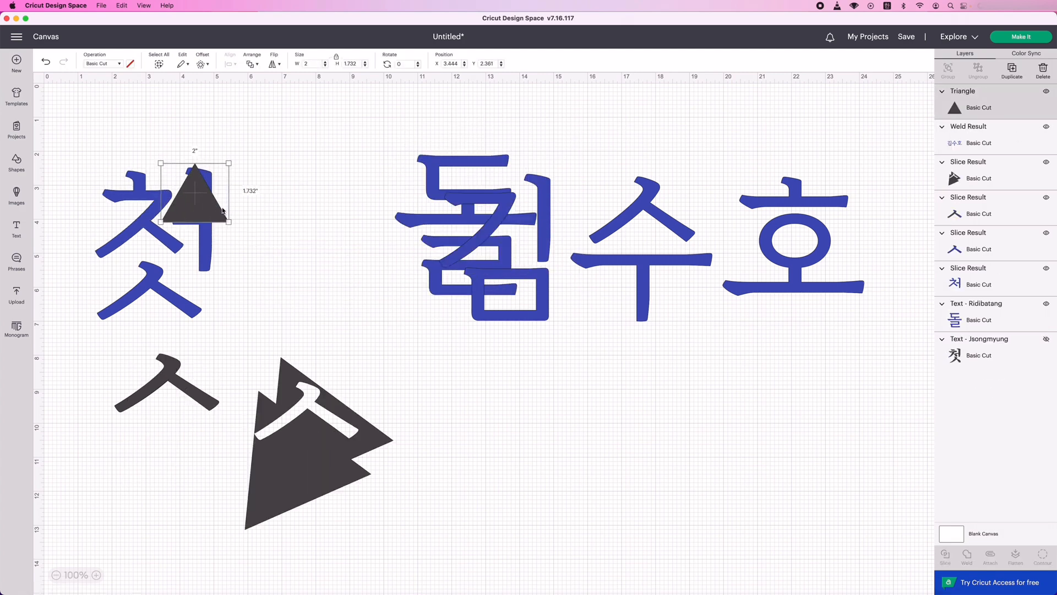
Add a square, enlarge it to about 3.65 inches over the ㅓ of 첫, and weld it to the small triangle.
left_click(17, 163)
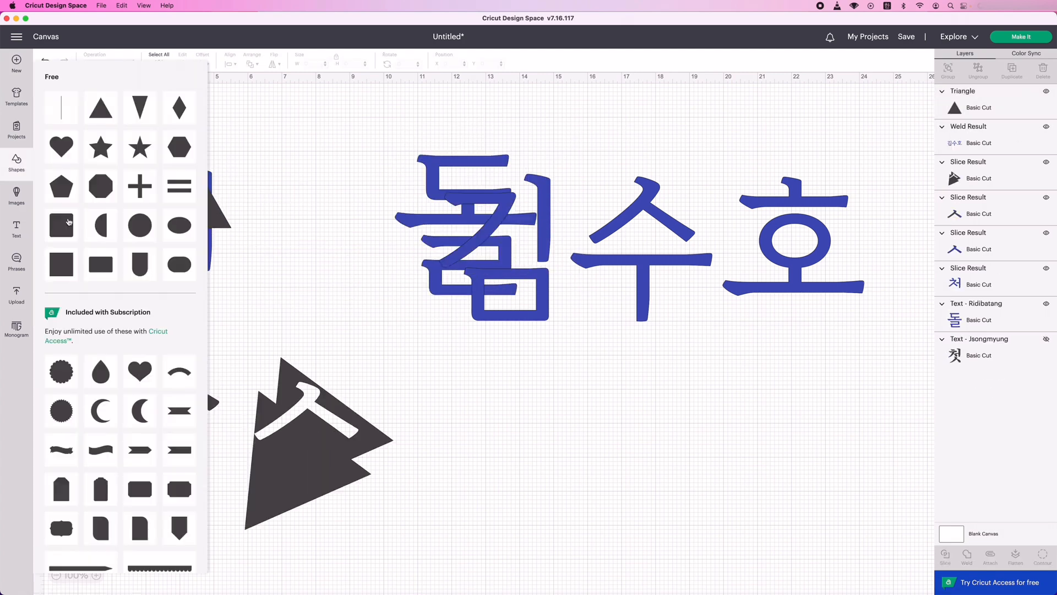
left_click(62, 261)
left_click_drag(209, 245, 309, 274)
left_click(1003, 137, "shift")
left_click(967, 556)
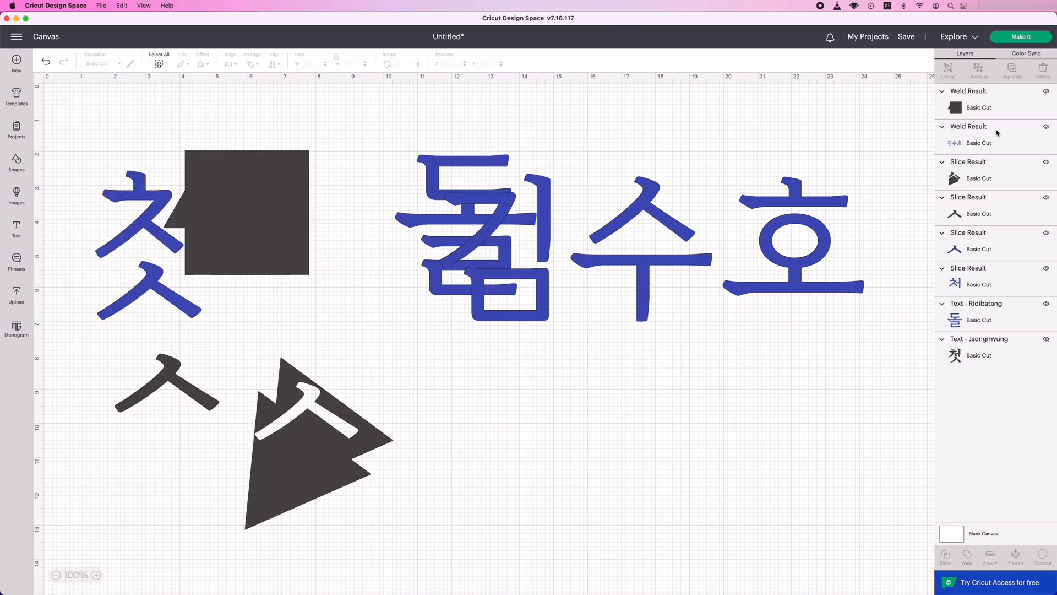
Slice the upper part of 첫 with the welded block to separate its ㅓ, and move the leftover black pieces below the lettering.
left_click(998, 133)
left_click(963, 109)
left_click(970, 278, "shift")
left_click(945, 556)
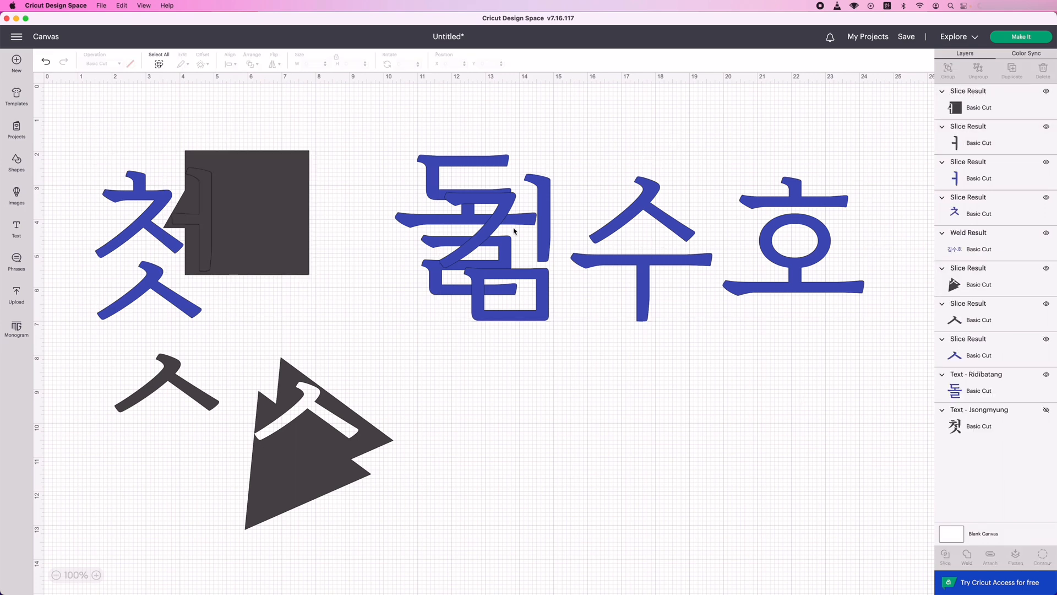
left_click_drag(274, 206, 448, 437)
left_click_drag(205, 218, 188, 391)
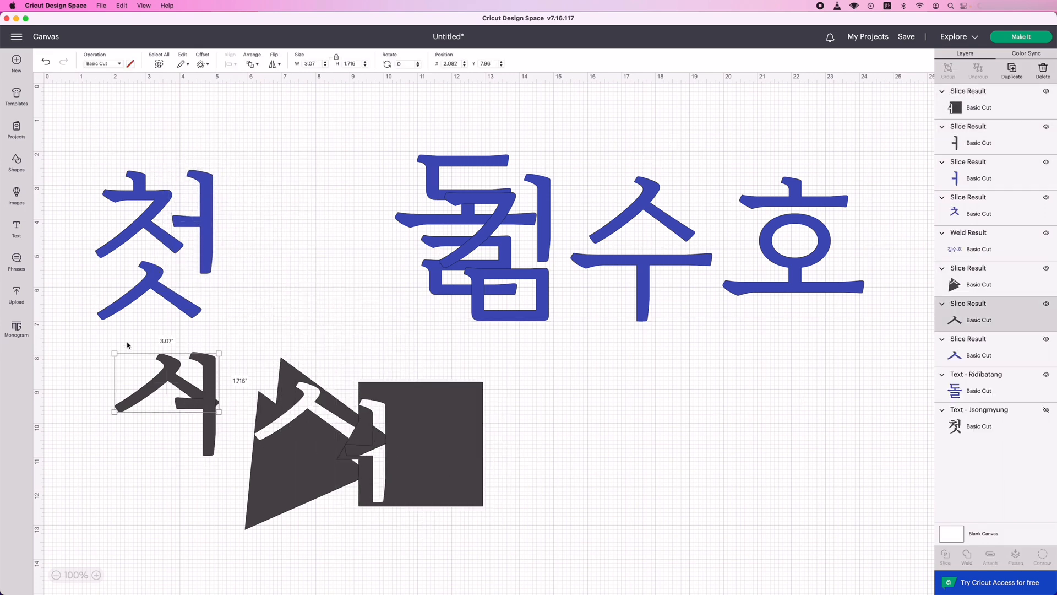
left_click(286, 473, "shift")
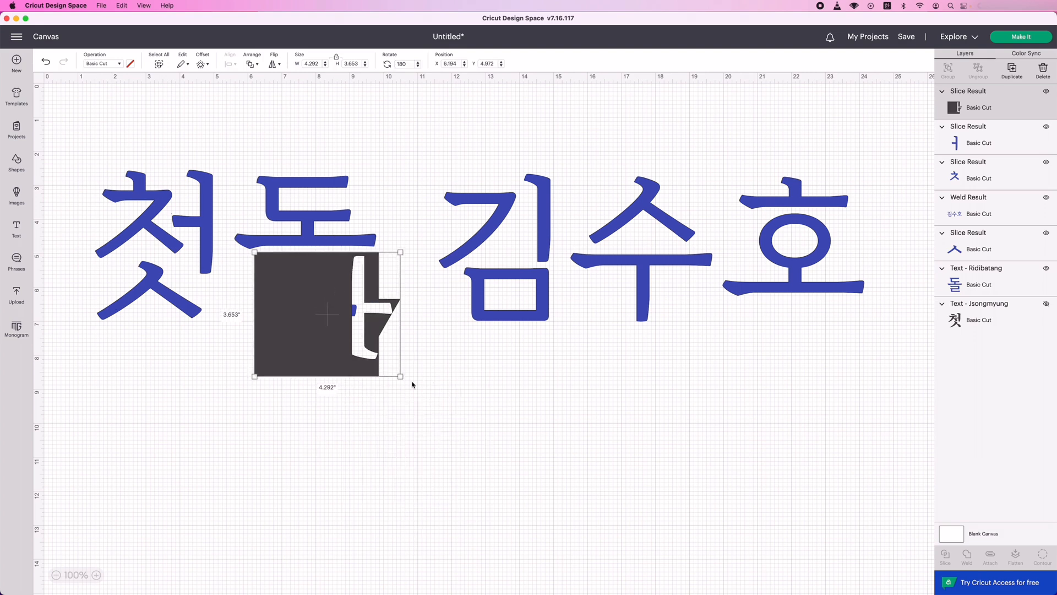
Slice 돌 with the rotated leftover block to separate its ㄹ, and delete the leftover pieces.
left_click(969, 273, "shift")
left_click(946, 557)
left_click_drag(310, 292, 307, 444)
left_click(394, 440, "shift")
left_click(1044, 71)
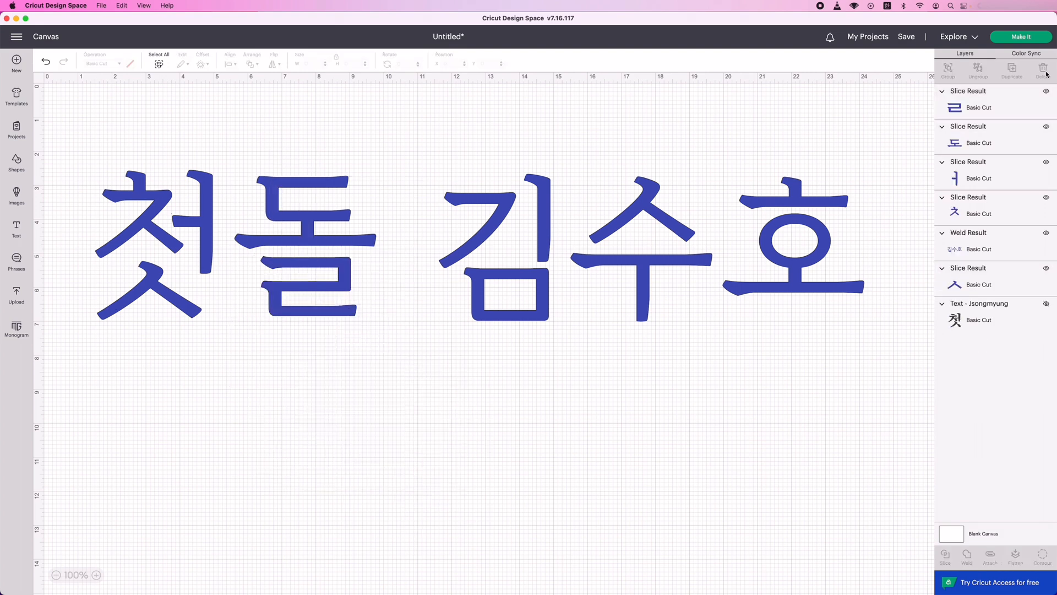
Shift the ㄹ slightly down and reassemble 첫 higher on the canvas, with its ㅊ, ㅓ and ㅅ closely joined.
left_click_drag(309, 289, 309, 304)
left_click_drag(146, 218, 145, 156)
left_click_drag(208, 224, 193, 164)
left_click_drag(152, 284, 171, 210)
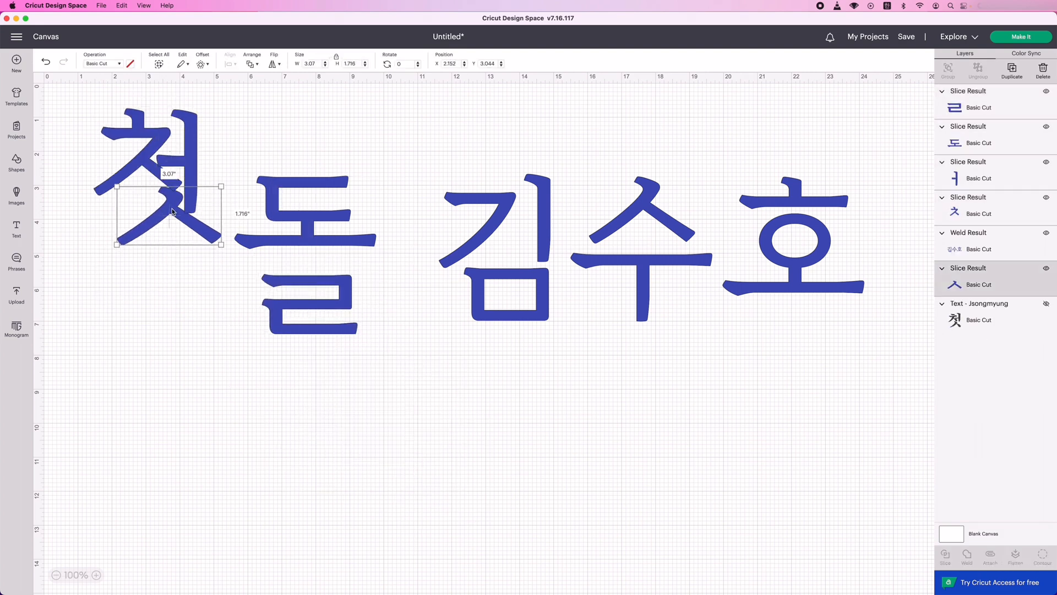
mouse_move(193, 165)
left_mouse_down()
mouse_move(199, 147)
mouse_move(198, 156)
left_mouse_up()
left_click(172, 222)
left_click(166, 220)
left_click_drag(161, 214, 158, 214)
Move the upper part of 돌 and its ㄹ directly beneath 첫 to form a vertical column.
left_click_drag(325, 214, 177, 282)
left_click_drag(309, 304, 162, 349)
left_click(479, 242)
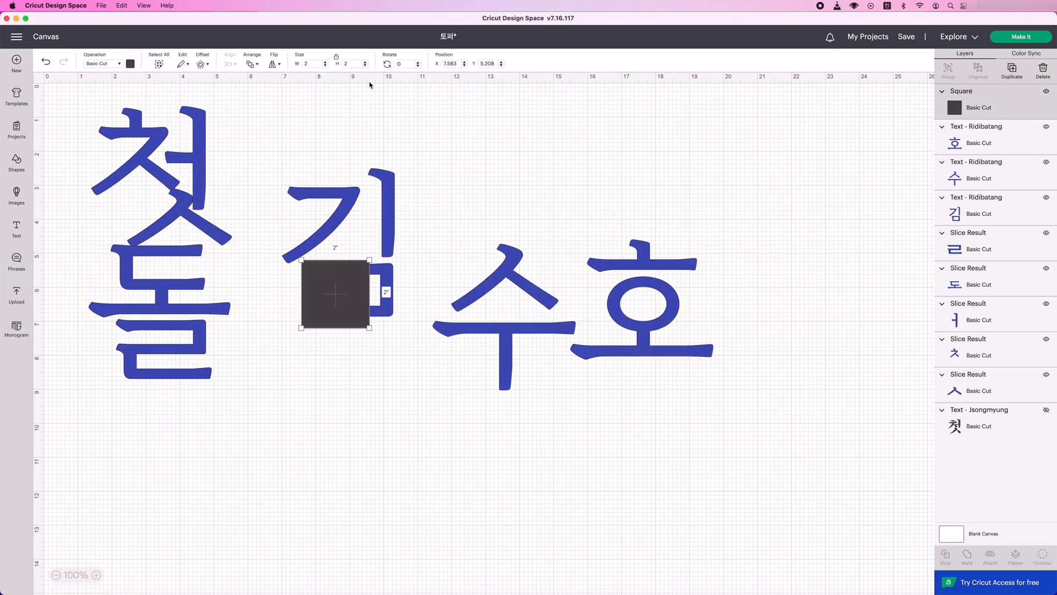
Enlarge the square to about 2.86 inches over the surname syllable's ㅁ, slice it off, and move the black leftovers below.
left_click_drag(378, 336, 401, 358)
left_click_drag(303, 259, 282, 168)
left_click_drag(354, 303, 336, 405)
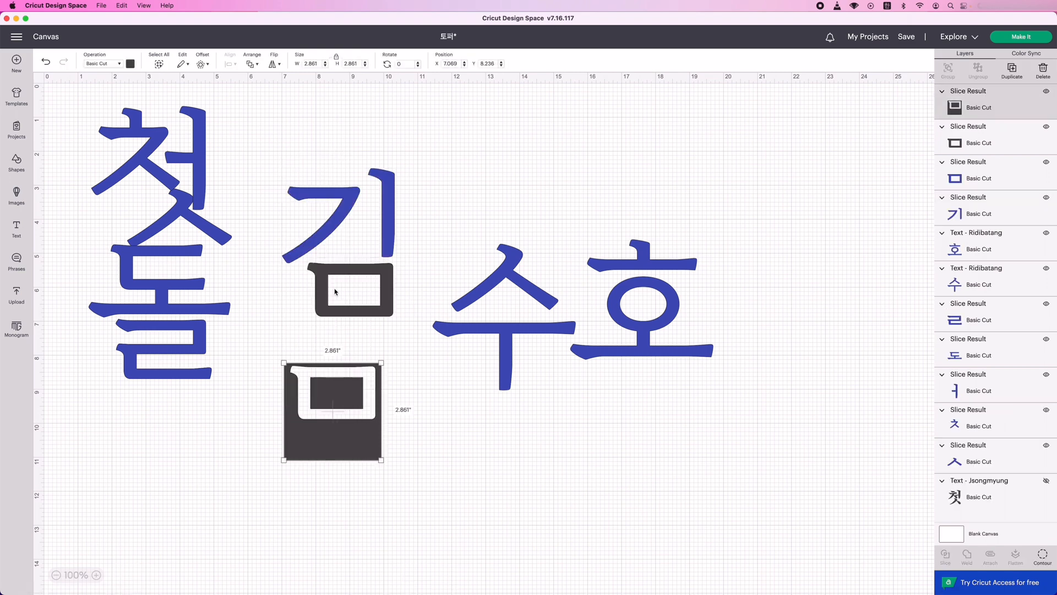
left_click_drag(325, 295, 325, 322)
left_click_drag(385, 337, 432, 479)
Add a square, enlarge it to about 3.22 inches over the surname's ㅣ, slice it off, and move the black leftovers aside.
left_click(339, 223)
left_click(17, 162)
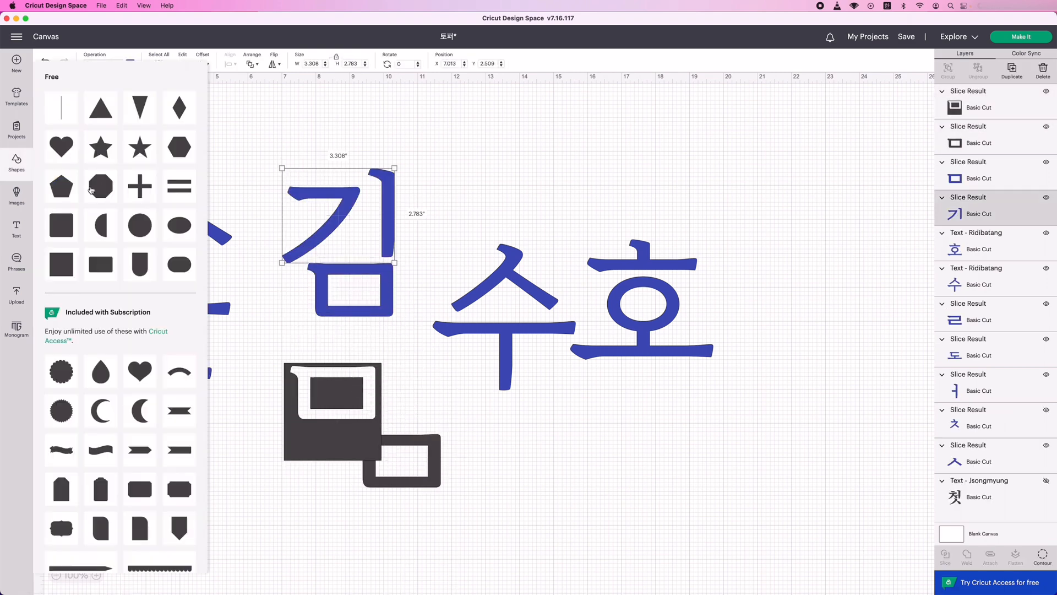
left_click(59, 107)
left_click_drag(383, 193, 425, 137)
left_click_drag(320, 168, 506, 204)
left_click_drag(324, 91, 681, 166)
left_click(945, 557)
left_click_drag(431, 164, 571, 161)
Place the surname's ㄱ, ㅣ and ㅁ beside 첫 so that the strokes touch each other and the ㅅ.
left_click_drag(379, 161, 283, 199)
left_click_drag(432, 170, 332, 218)
left_click_drag(358, 269, 289, 243)
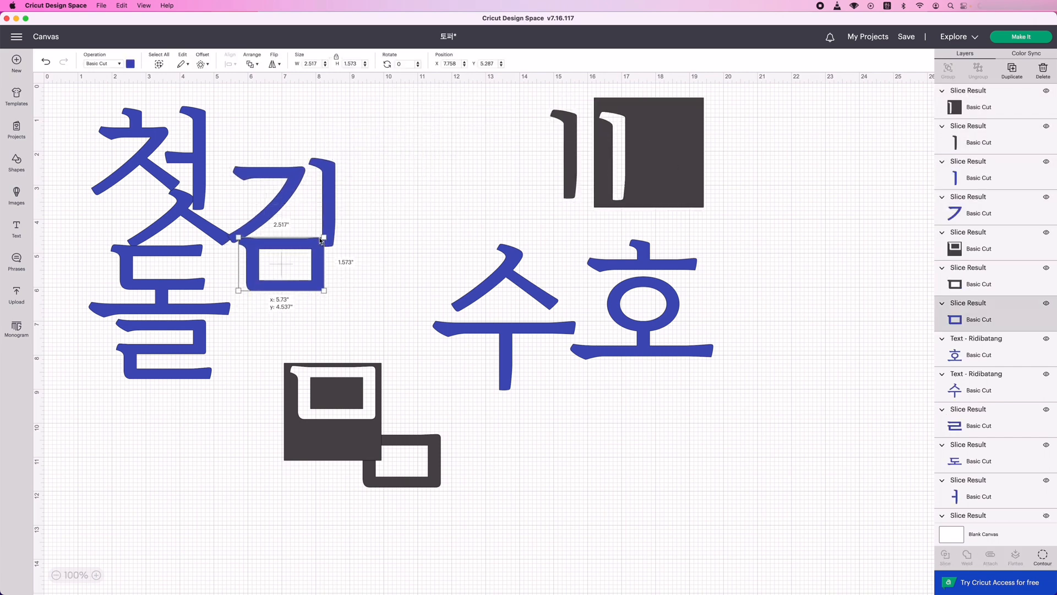
left_click_drag(330, 201, 326, 193)
Shift the leftover ㅁ block out of the way and move the second name syllable beside the surname.
left_click(398, 198)
left_click_drag(336, 422, 416, 472)
left_click_drag(506, 331, 445, 242)
Add a square, enlarge it over the ㅜ of the second name syllable, and slice the ㅜ off.
left_click(17, 162)
left_click(59, 107)
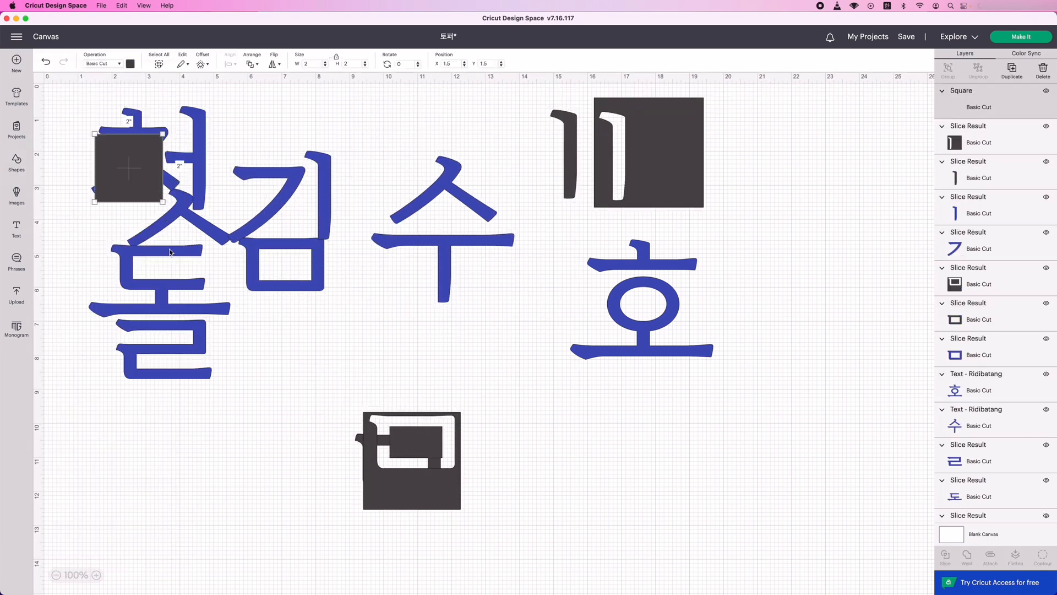
left_click_drag(129, 167, 393, 263)
left_click_drag(428, 297, 532, 401)
left_click_drag(375, 137, 438, 434)
left_click(946, 557)
Place the second syllable's ㅅ beneath the surname's ㅁ and its ㅜ directly under that ㅅ.
left_click_drag(438, 189, 278, 321)
left_click_drag(443, 247, 273, 369)
left_click_drag(267, 330, 233, 361)
left_click(424, 250)
left_click(290, 328)
left_click(291, 365)
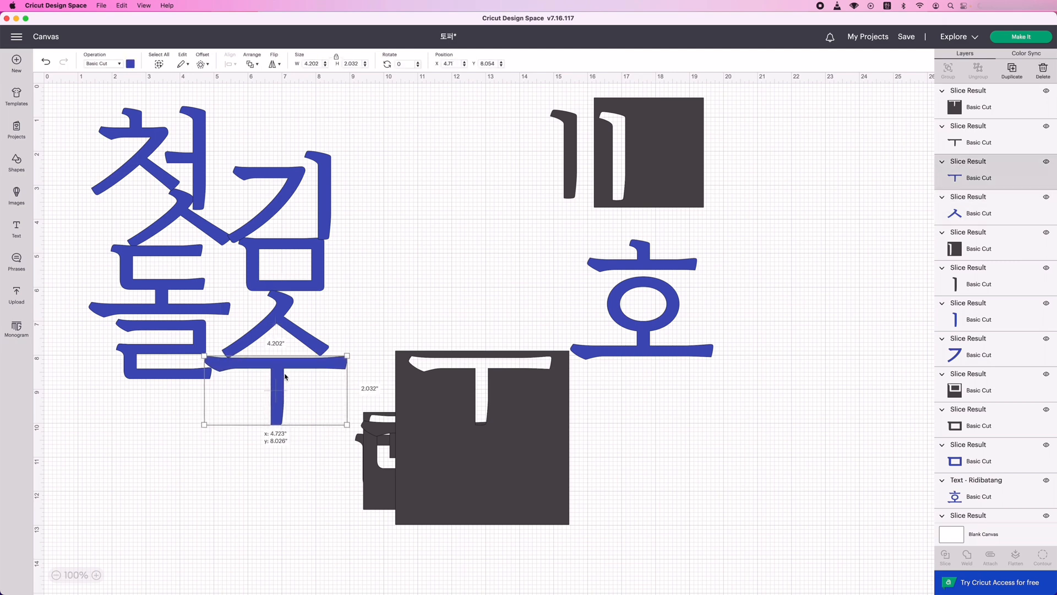
left_click(275, 331)
mouse_move(329, 357)
left_mouse_down()
mouse_move(275, 367)
mouse_move(325, 358)
left_mouse_up()
left_click(48, 62)
left_click(48, 62)
Unlock the proportions of the second syllable's ㅅ and stretch it to about 3.08 by 2.05 inches between the ㅁ and ㅜ.
left_click(280, 326)
left_click(335, 57)
left_click(348, 341)
left_click(279, 326)
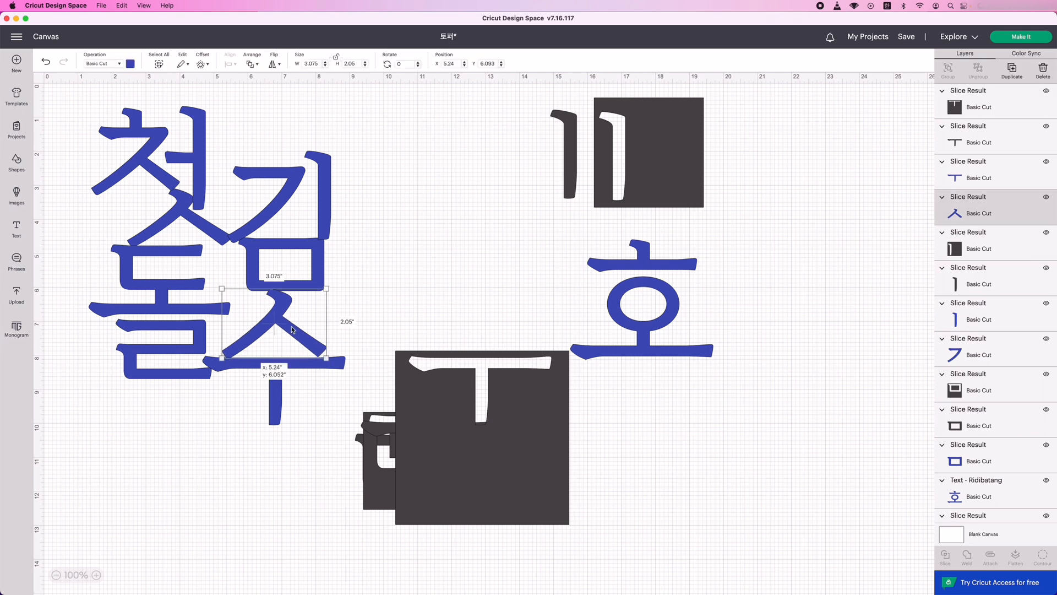
left_click(374, 336)
Move the third name syllable closer, cover its top strokes with the leftover ㅜ block, and slice them off.
left_click_drag(497, 447, 471, 199)
left_click_drag(644, 337, 464, 339)
left_click(361, 99)
left_click(374, 109)
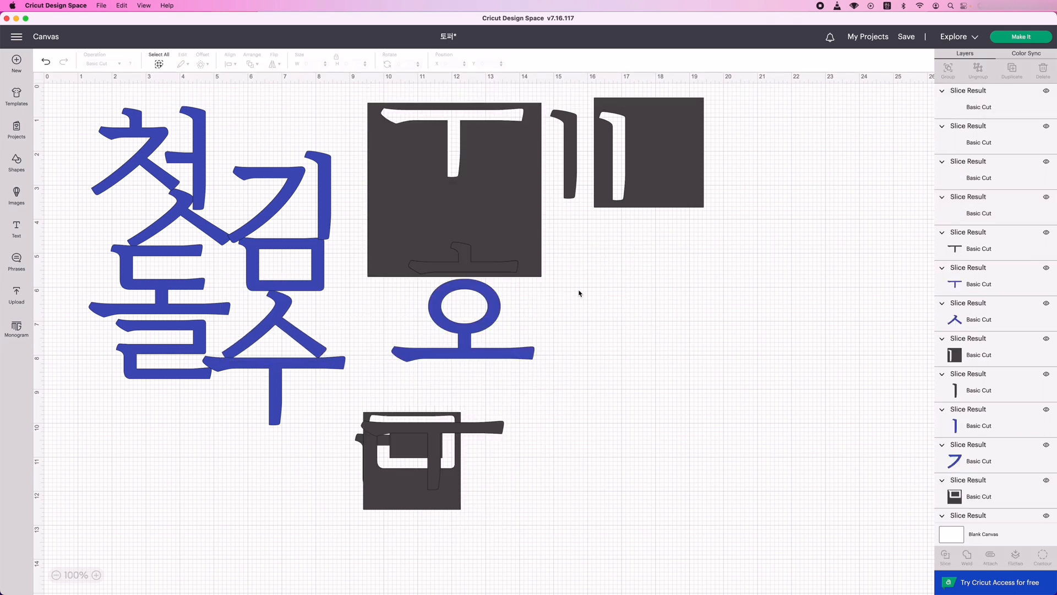
Delete all the black leftover slice pieces around the lettering.
left_click(1042, 75)
left_click_drag(353, 404, 485, 508)
left_click(1043, 74)
left_click_drag(540, 96, 695, 198)
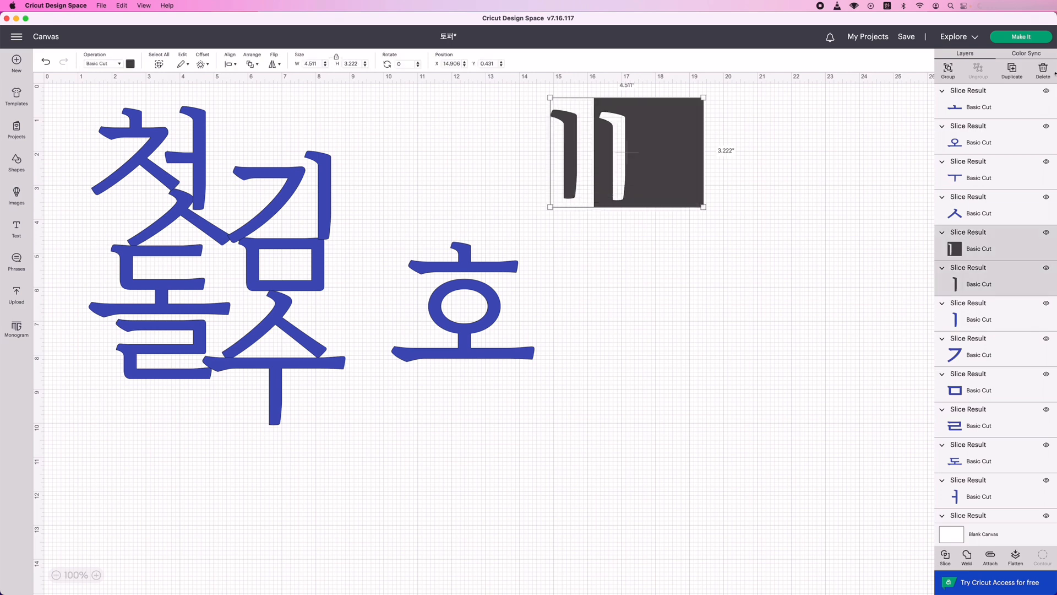
left_click(1043, 74)
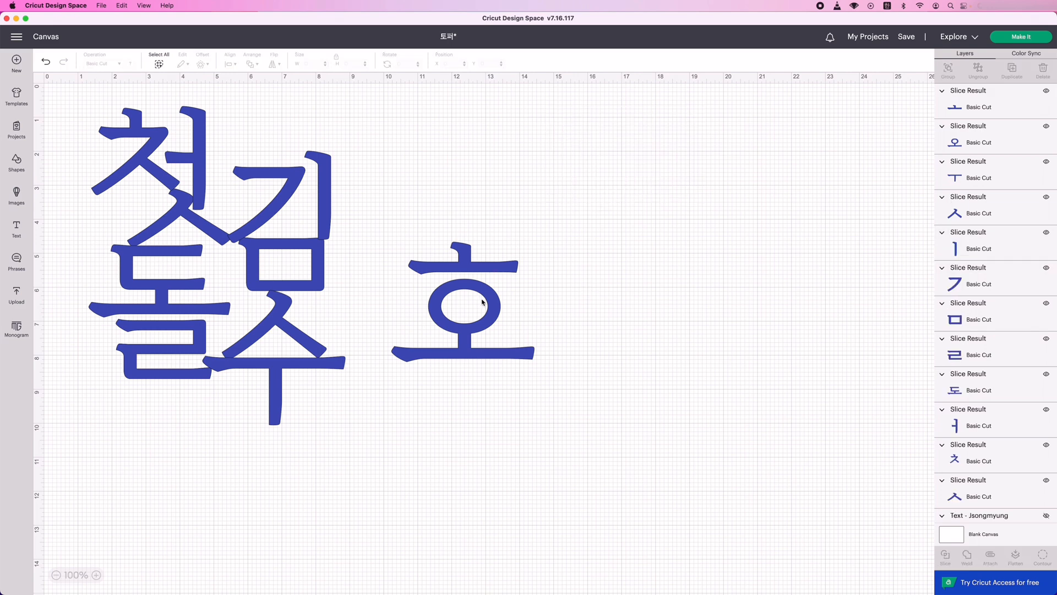
Place the third syllable's top strokes under the ㅜ at about X 5.02, Y 9.94, and its lower part at about X 4.51, Y 10.79.
left_click_drag(479, 269, 286, 449)
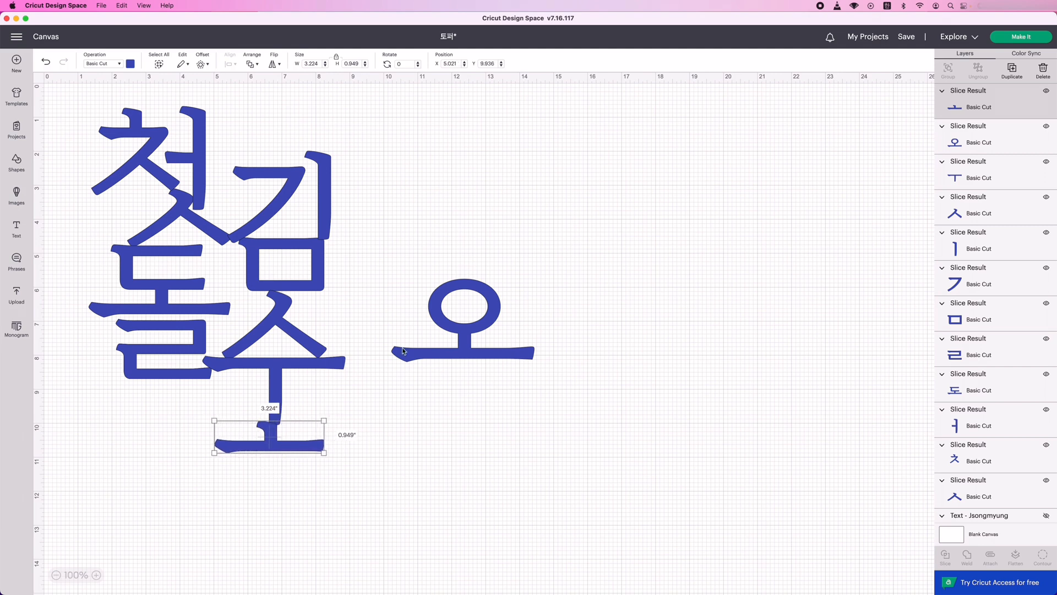
left_click_drag(489, 302, 295, 475)
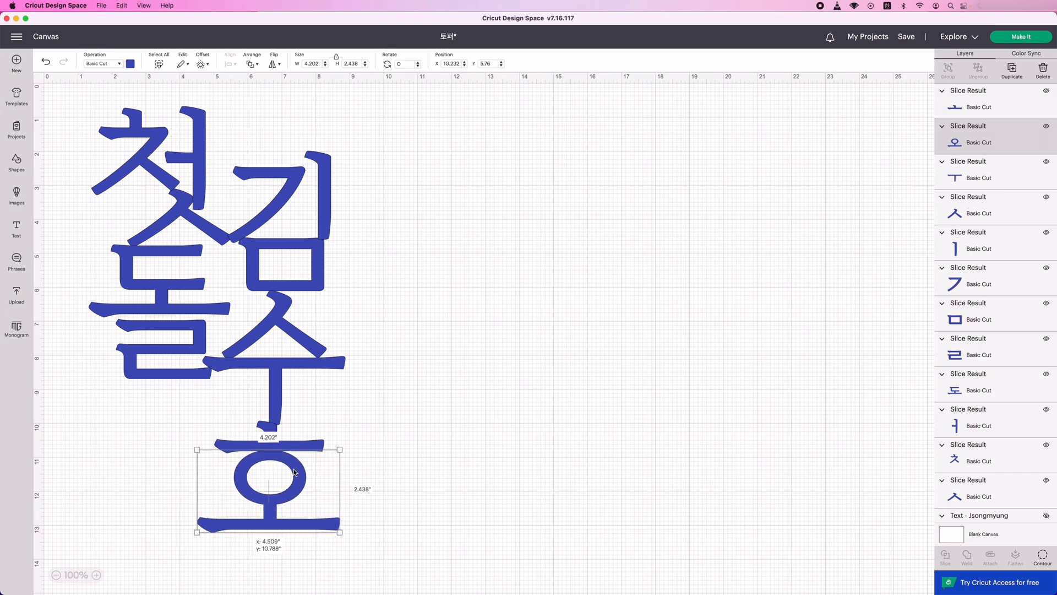
left_click(510, 416)
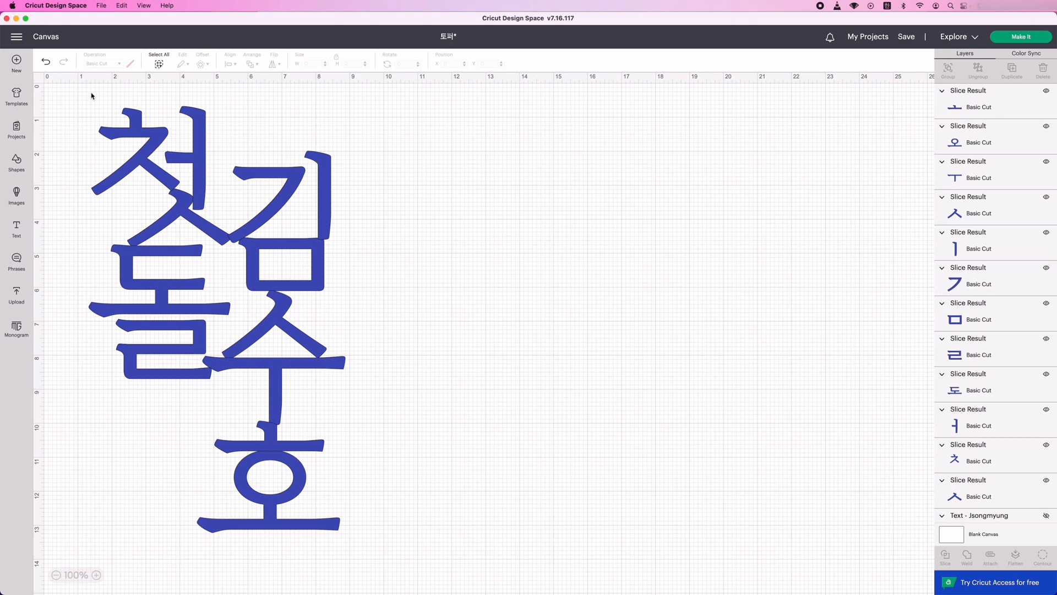
Duplicate the complete vertical arrangement and place the copy to the right of the original.
left_click_drag(89, 86, 357, 548)
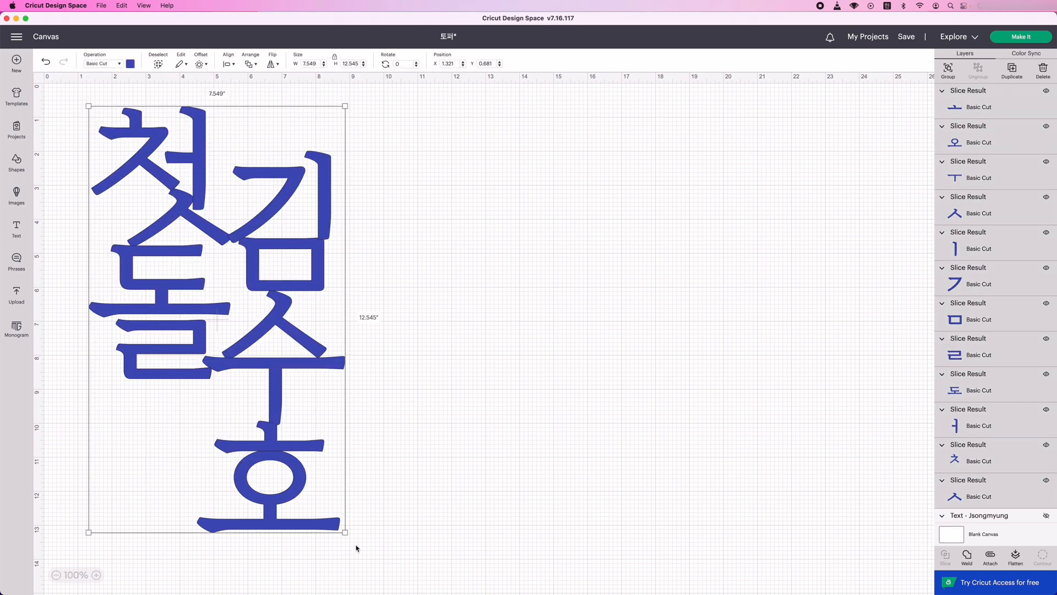
left_click(1012, 71)
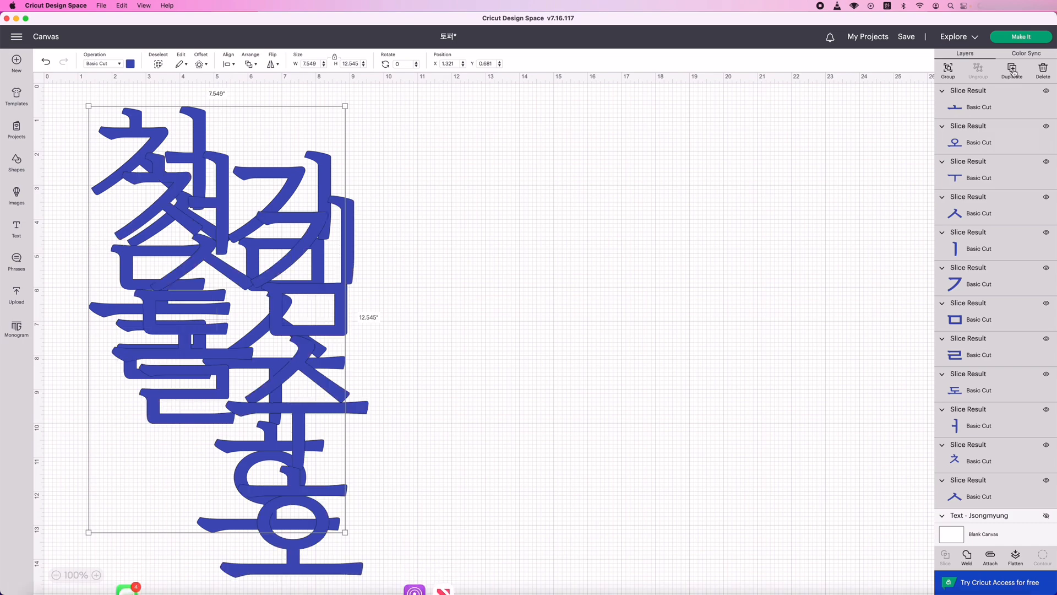
left_click_drag(245, 346, 595, 308)
left_click(75, 92)
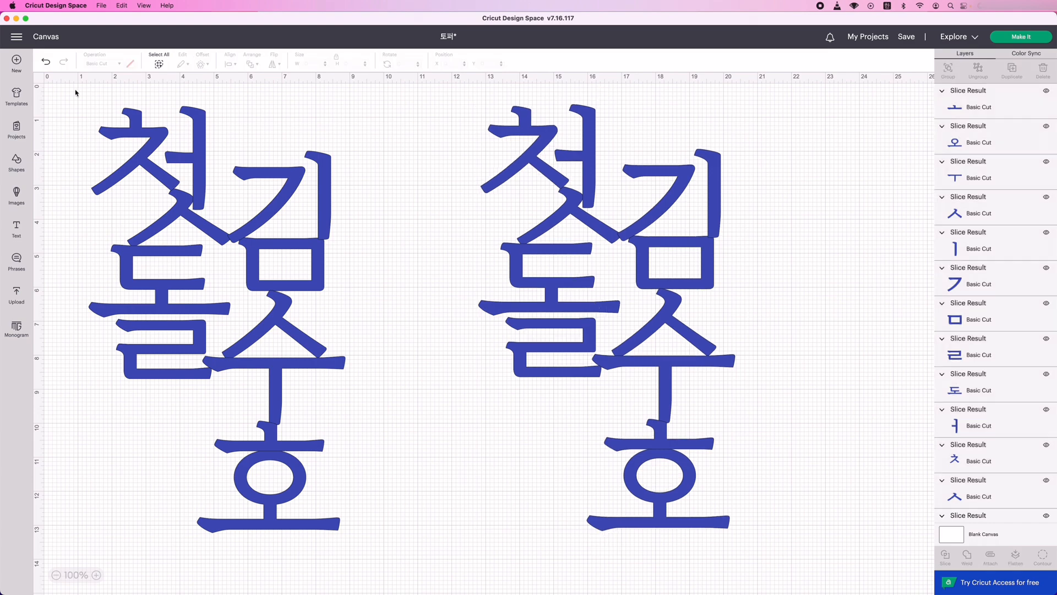
Weld the original arrangement into one shape and move it to about X 1.42, Y 0.97.
left_click_drag(86, 88, 364, 542)
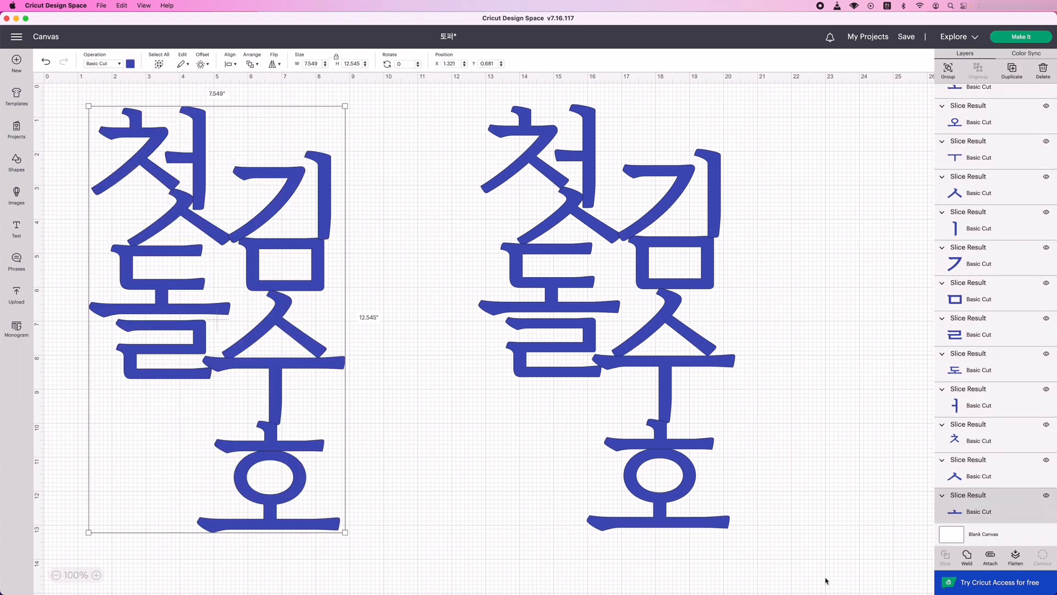
left_click(967, 556)
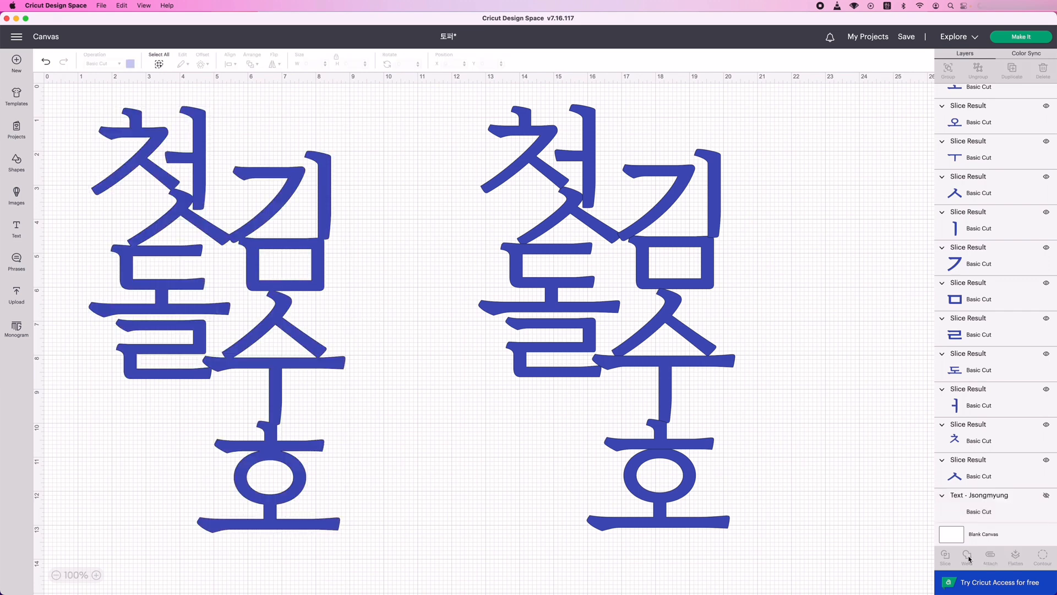
scroll(985, 254, "up", 2)
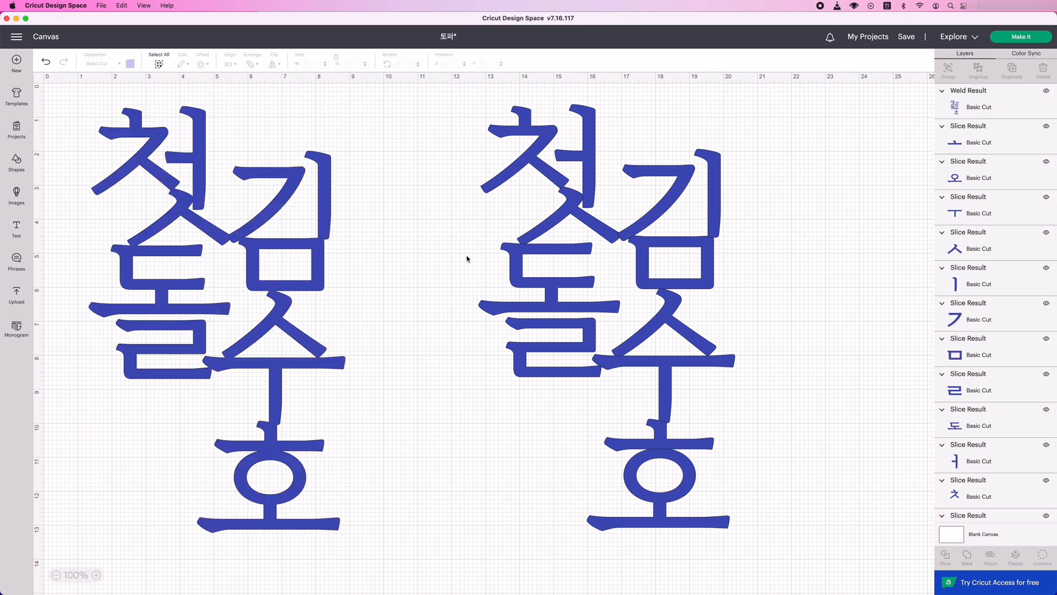
left_click(270, 280)
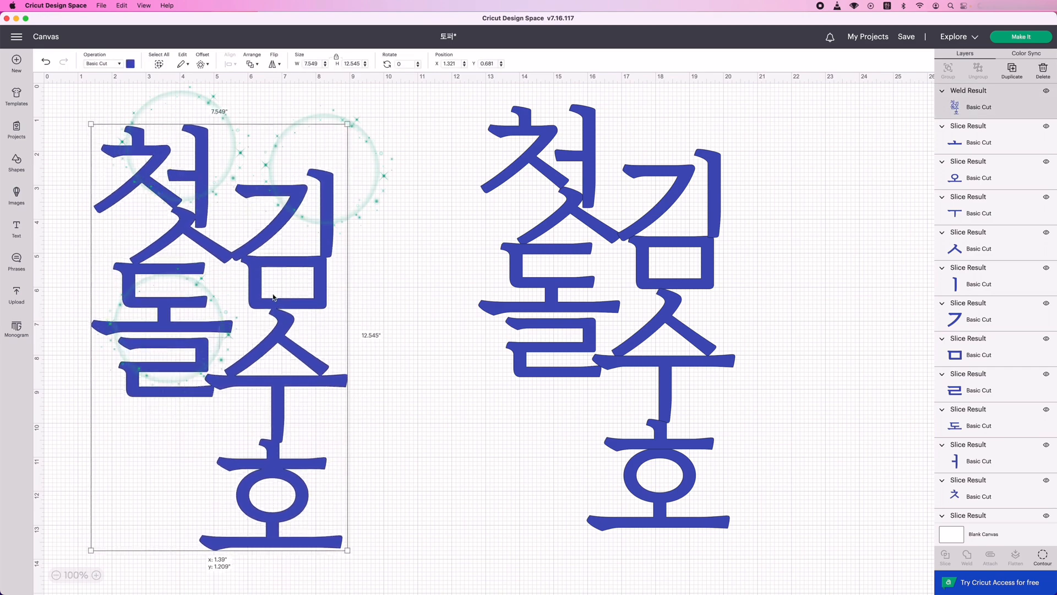
left_click_drag(272, 282, 274, 289)
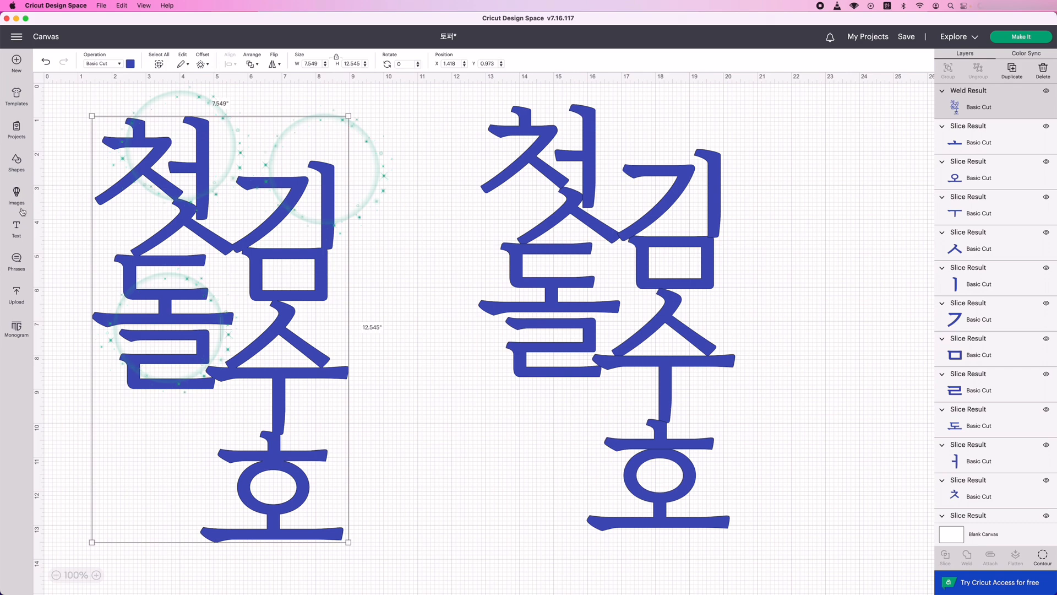
Add a square and reshape it into a thin bar rotated about 161° that bridges the ㅊ and ㅓ of 첫.
left_click(16, 162)
left_click(56, 274)
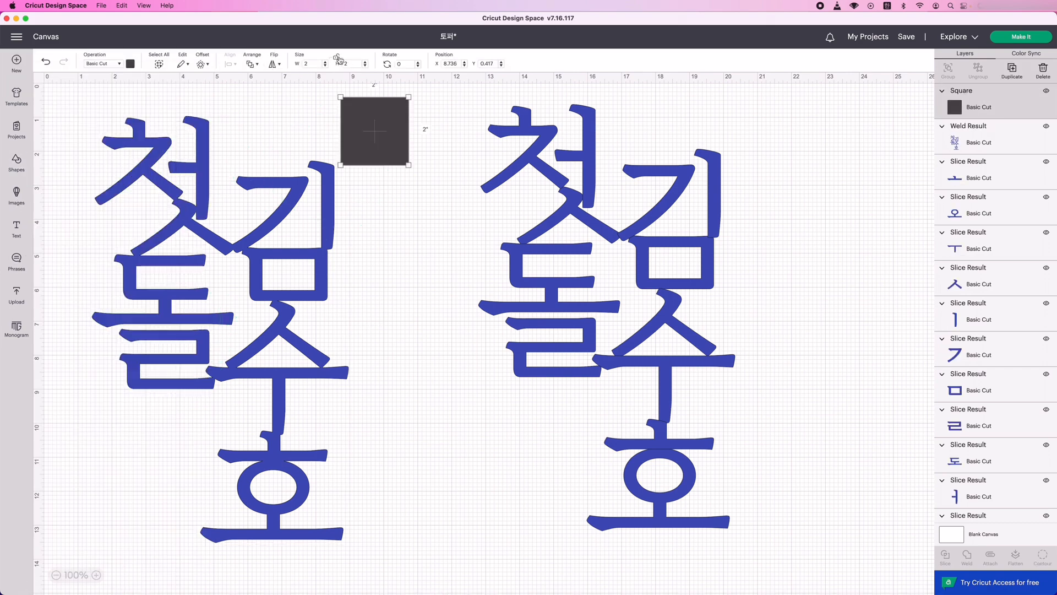
left_click_drag(409, 166, 207, 123)
left_click(272, 94)
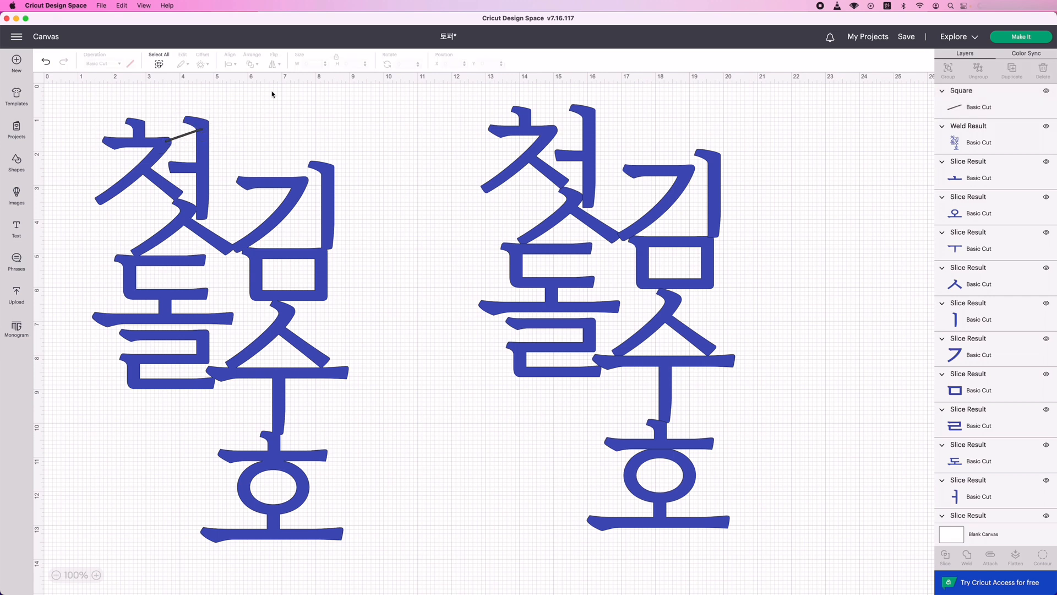
Duplicate the bar and fit the copy, about 0.51 by 0.11 in at 67°, between the left ends of ㅗ and ㄹ in 돌.
left_click(188, 135)
left_click(1011, 71)
left_click_drag(127, 160, 141, 354)
mouse_move(141, 331)
left_mouse_down()
mouse_move(127, 328)
mouse_move(122, 347)
mouse_move(126, 309)
mouse_move(128, 320)
left_mouse_up()
left_click(125, 330)
left_click(125, 327)
Duplicate the short bar and fit the copy, about 0.45 by 0.10 in at 119°, between the right ends of ㅗ and ㄹ.
left_click(1012, 69)
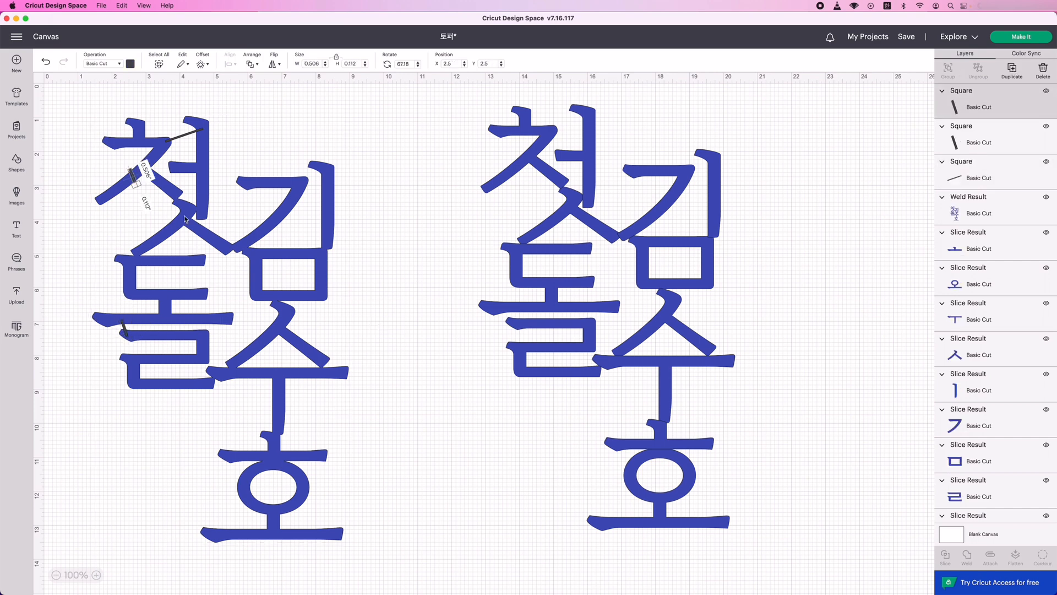
left_click_drag(126, 192, 149, 241)
left_click_drag(139, 181, 176, 365)
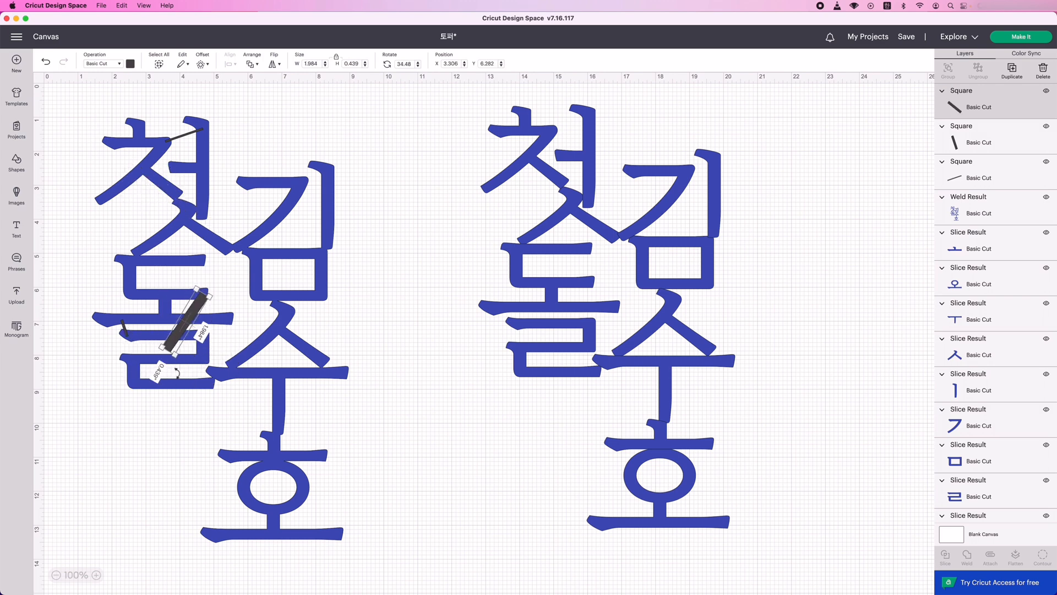
left_click_drag(194, 288, 207, 329)
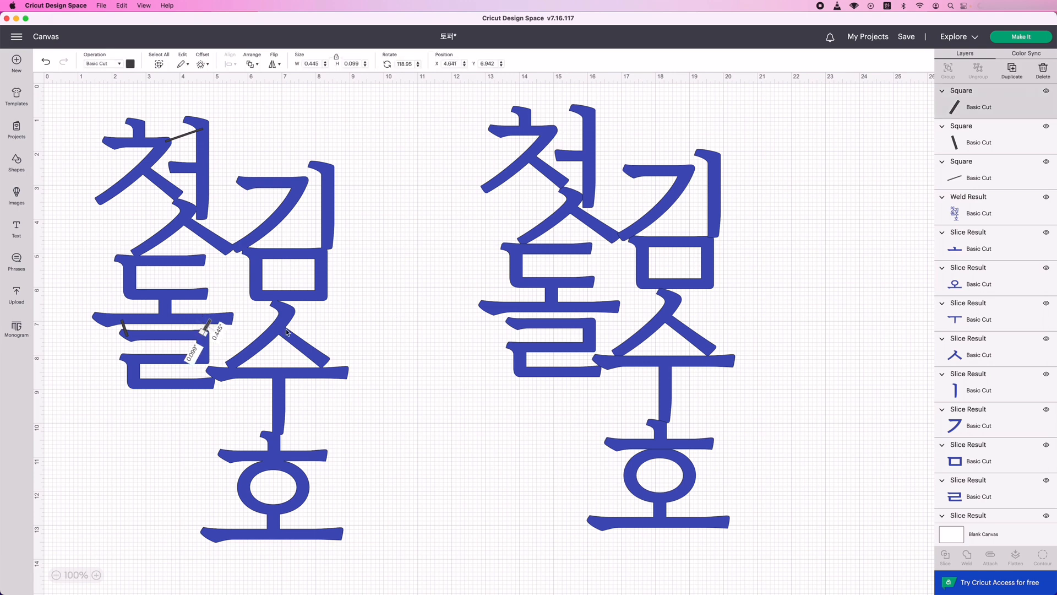
left_click(366, 333)
Bridge the ㄱ and ㅣ of the name's first syllable with a copy of the long bar, and duplicate 돌's right short bar.
left_click(184, 136)
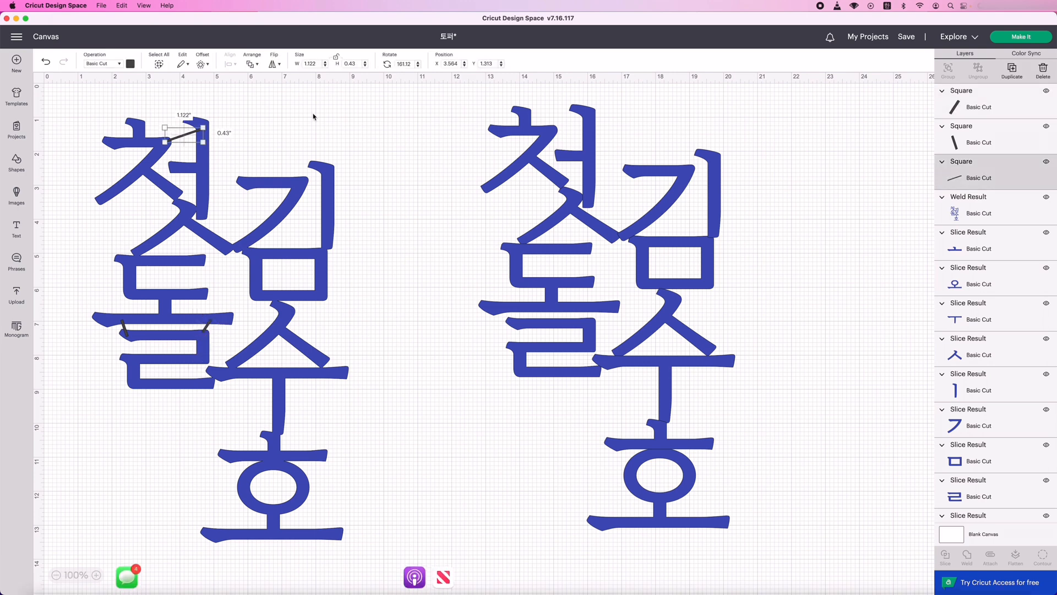
left_click(1018, 73)
mouse_move(171, 194)
left_mouse_down()
mouse_move(325, 165)
mouse_move(333, 180)
mouse_move(315, 180)
left_mouse_up()
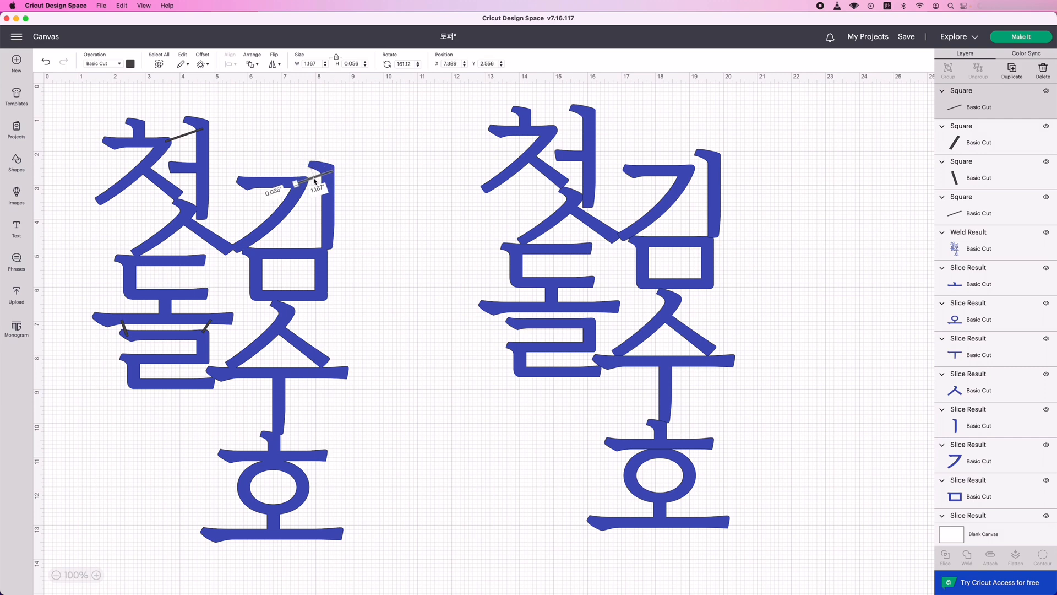
left_click(419, 215)
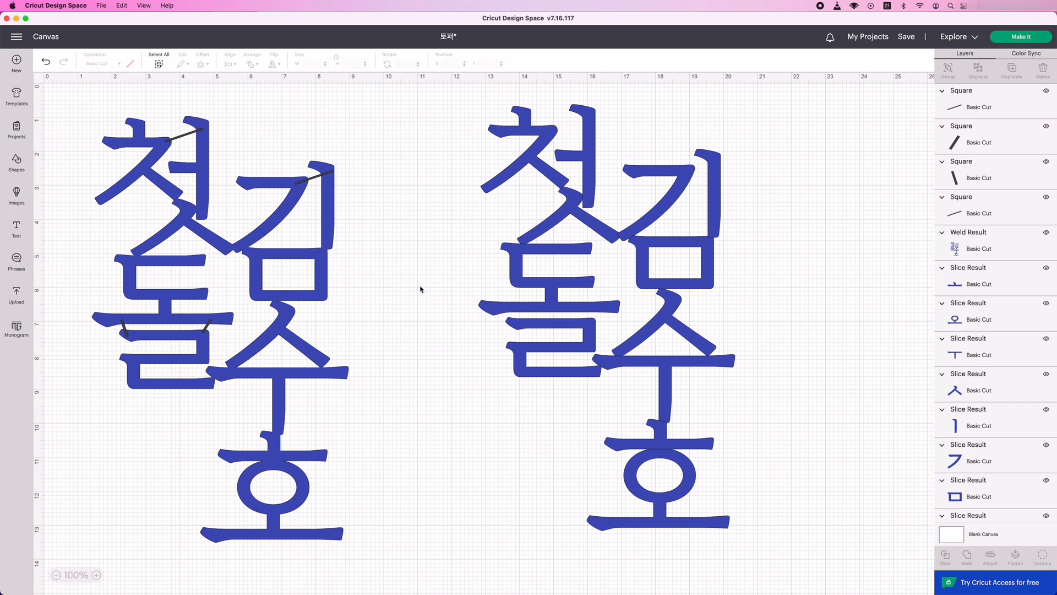
left_click(208, 328)
left_click(1011, 73)
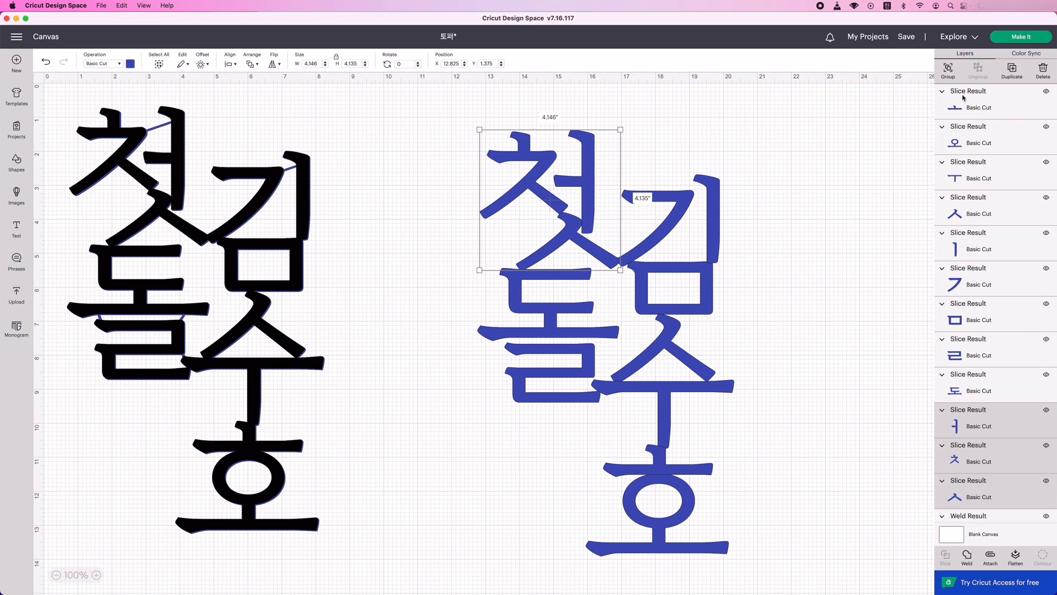
Group the three letter parts of the blue 첫 and hide the group.
left_click(948, 71)
left_click(1046, 91)
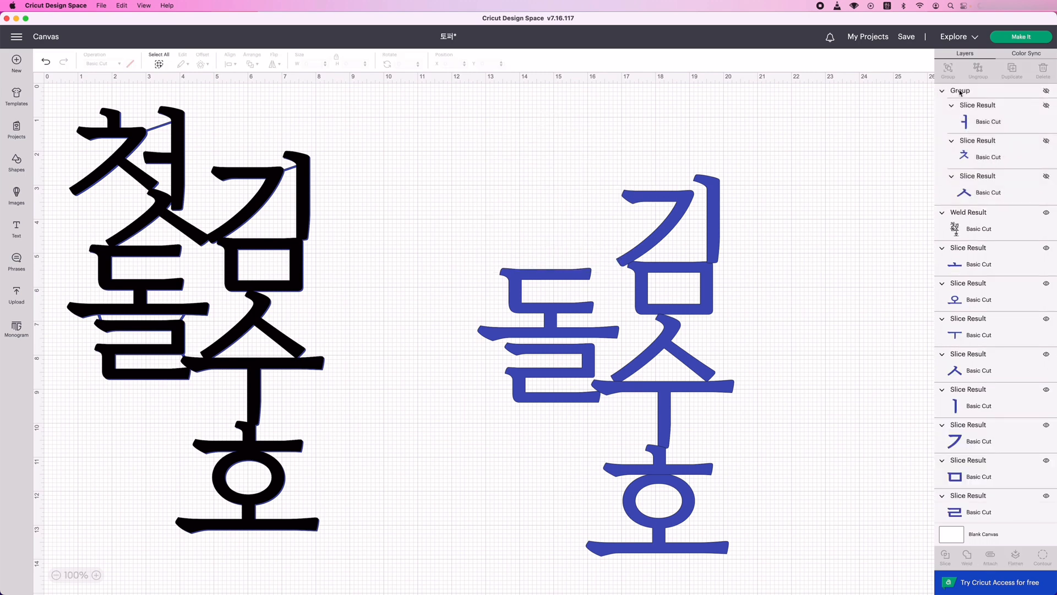
Add a text object reading 두 in the RIDIBatang font.
left_click(16, 228)
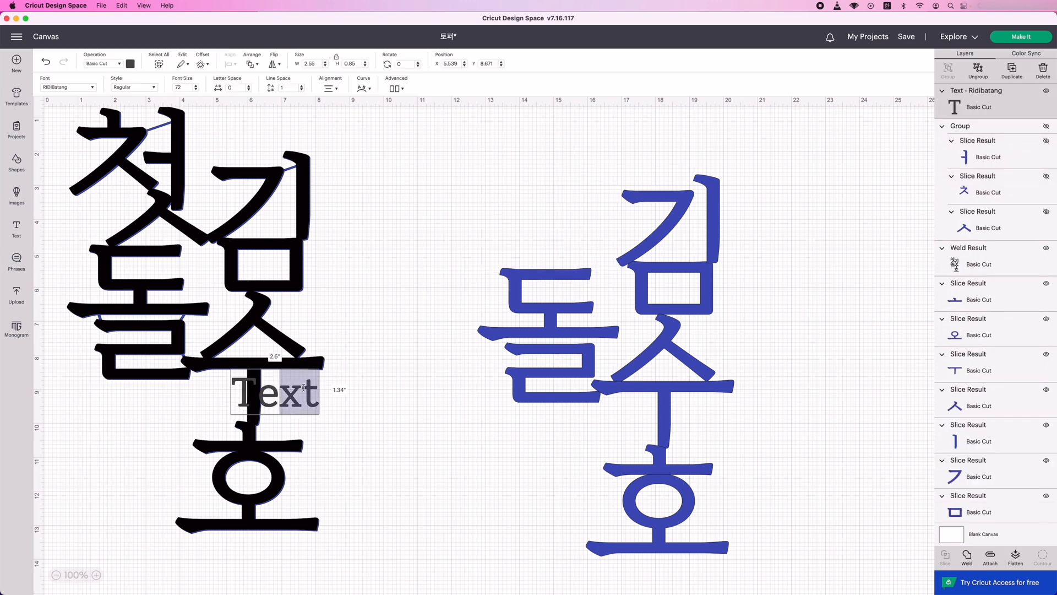
type("ㄷ")
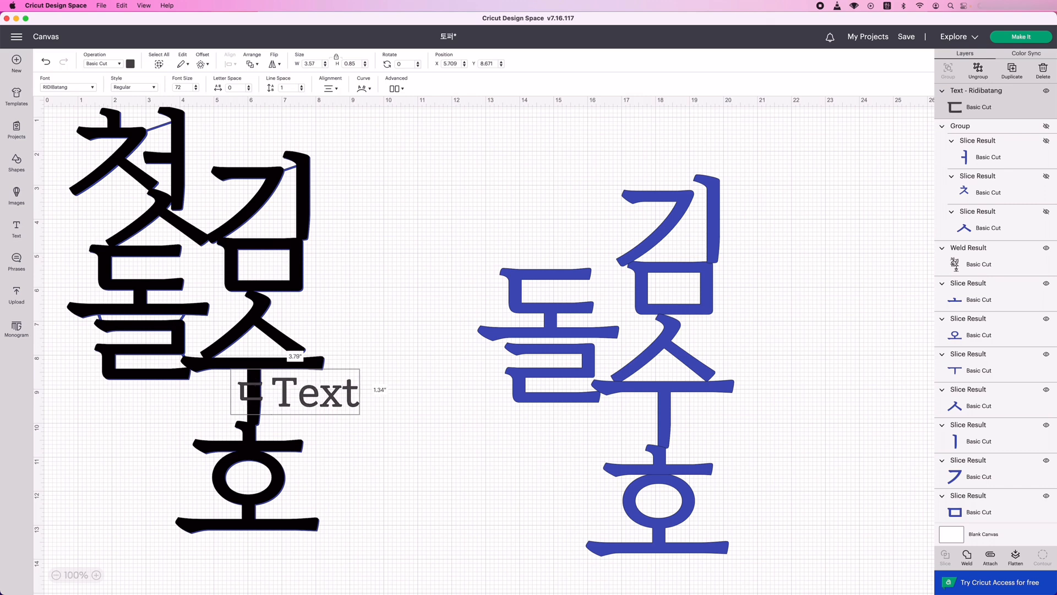
left_click_drag(356, 397, 233, 395)
key("BackSpace")
type("두")
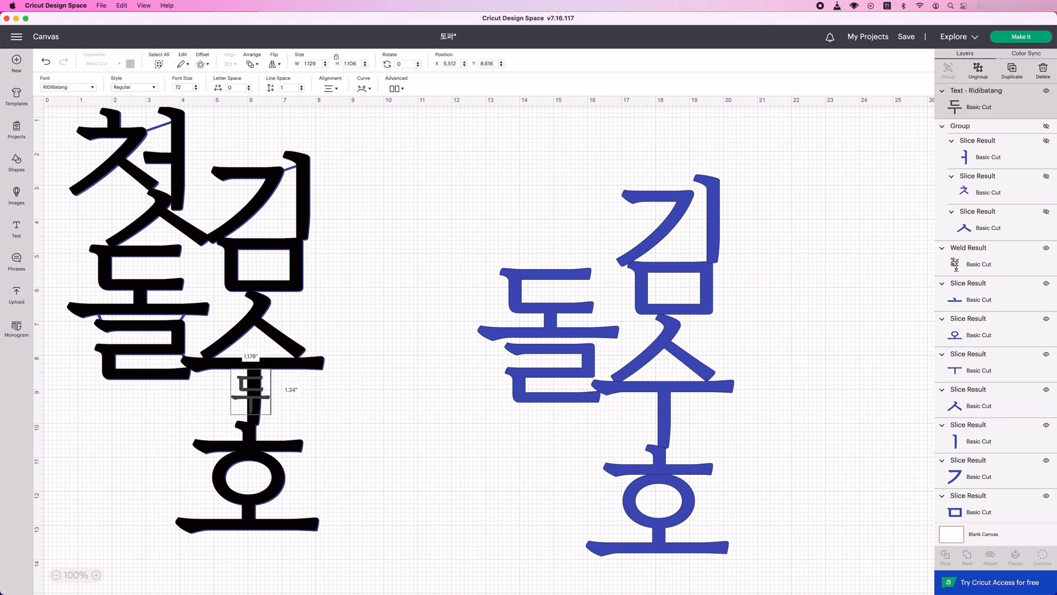
left_click(384, 471)
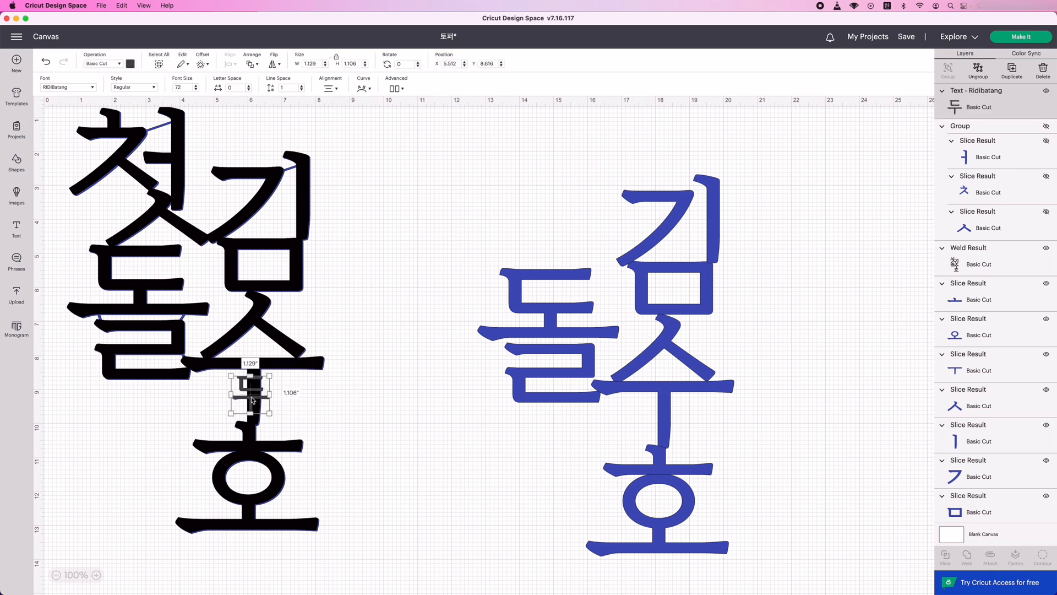
Recolour the 두 text blue, enlarge it to match the neighbouring syllables and place it directly above the blue 돌.
left_click_drag(252, 401, 452, 226)
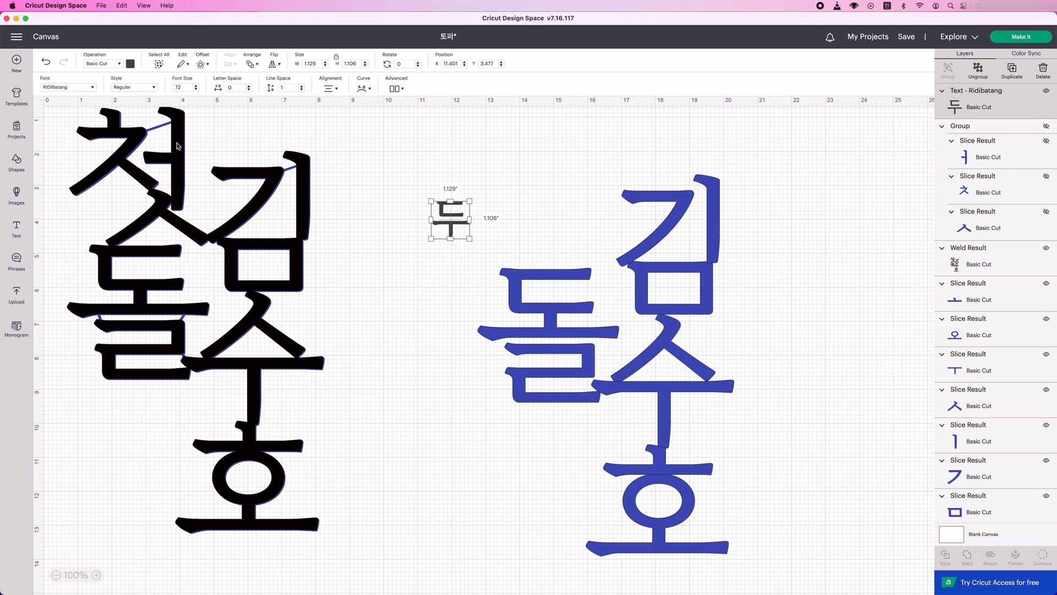
left_click(131, 65)
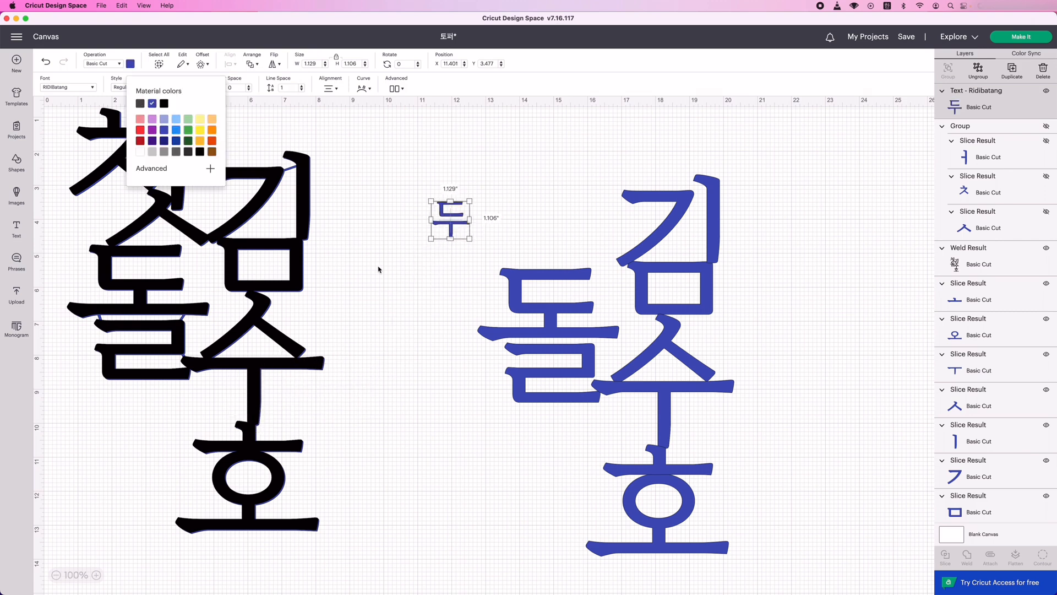
left_click_drag(468, 238, 571, 338)
left_click_drag(493, 255, 542, 185)
left_click_drag(490, 209, 493, 213)
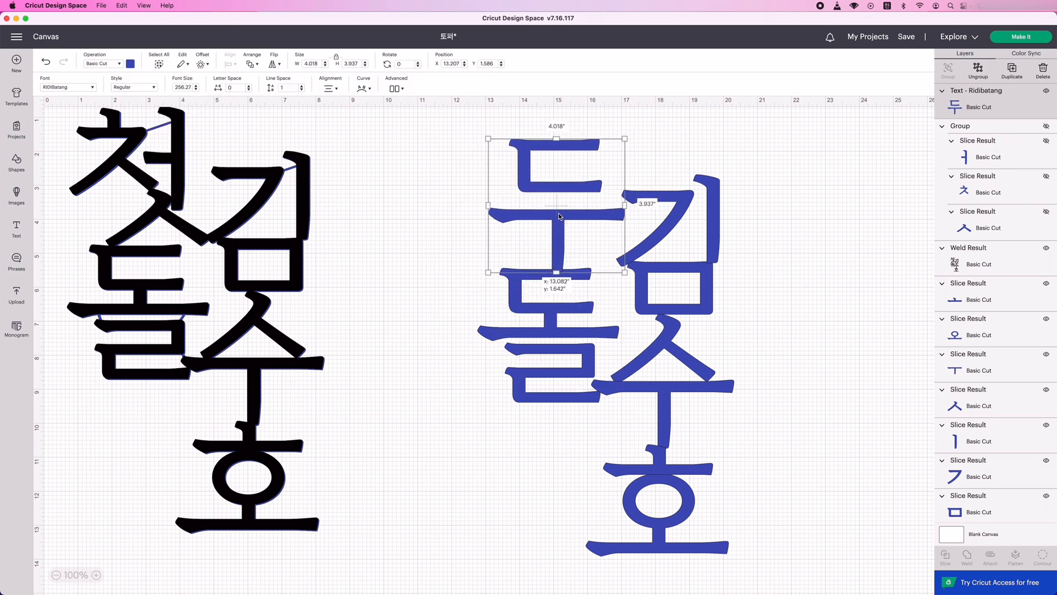
left_click(458, 269)
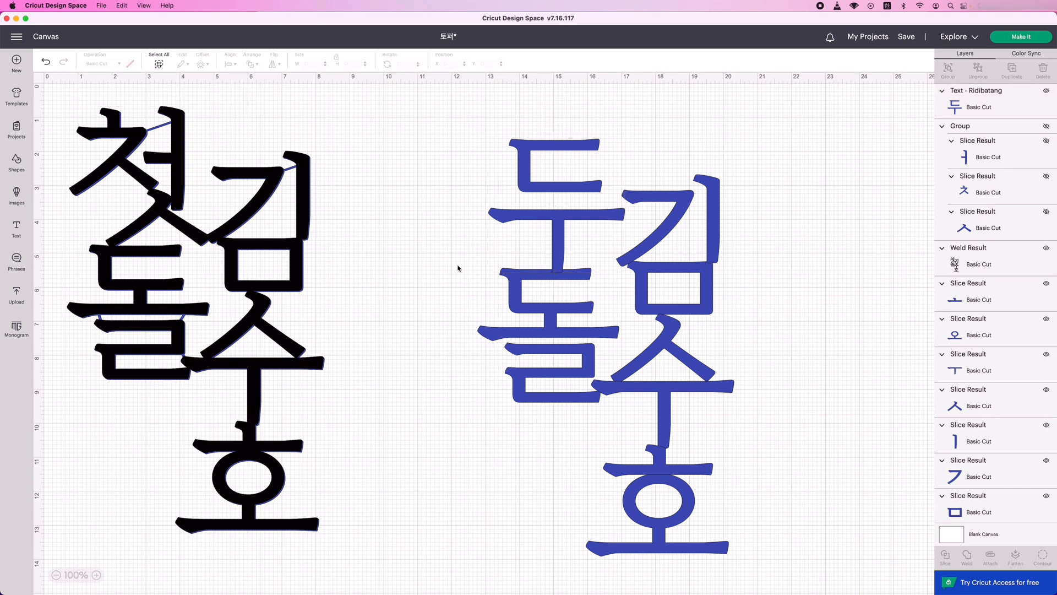
left_click_drag(542, 216, 537, 211)
left_click(420, 226)
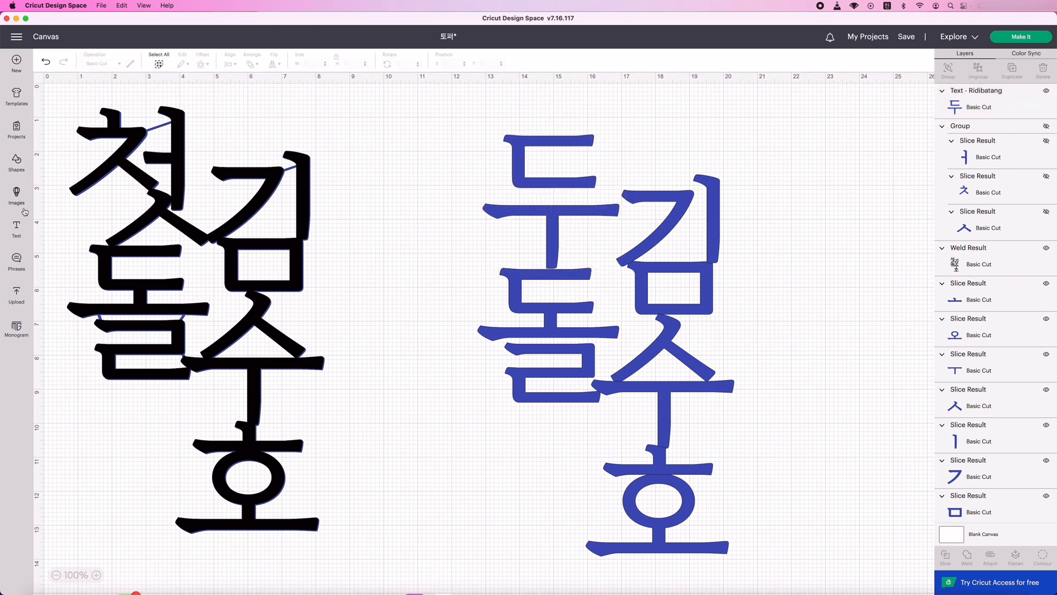
Add a square covering only the ㄷ of 두 and slice it with the text to separate ㄷ from ㅜ.
left_click(17, 159)
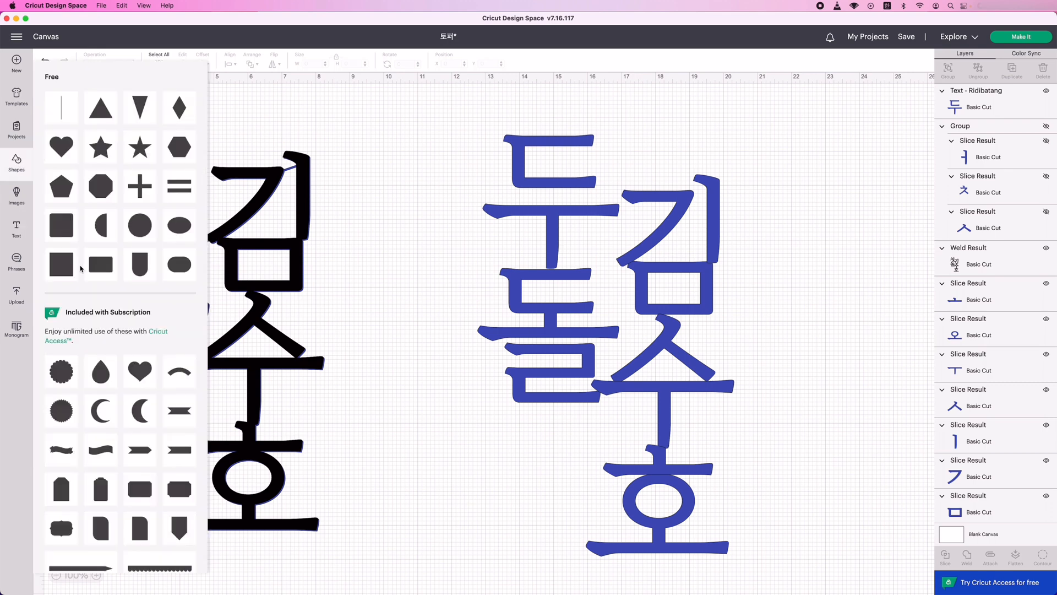
left_click(59, 106)
left_click_drag(245, 293, 558, 216)
left_click_drag(533, 175, 584, 154)
left_click_drag(487, 99, 539, 219)
left_click(946, 556)
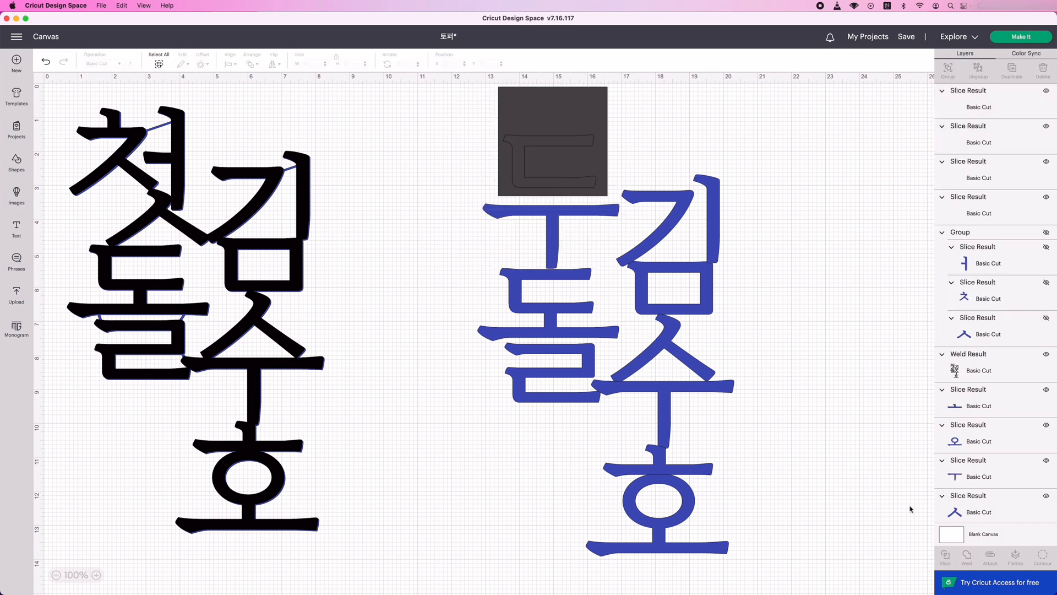
Delete the dark leftover slice pieces around the separated ㄷ.
left_click(1019, 109)
left_click(1042, 72)
left_click(1023, 105)
left_click(1041, 76)
Lower the ㄷ closer to the ㅜ of 두 and shift the ㄱ, ㅣ and ㅁ of the name's first syllable slightly left.
left_click_drag(557, 179, 555, 187)
left_click(609, 216)
left_click_drag(648, 203, 636, 206)
left_click_drag(605, 212, 605, 212)
left_click(658, 202)
left_click_drag(714, 237, 703, 237)
left_click_drag(683, 267, 676, 267)
left_click(703, 234)
left_click(758, 212)
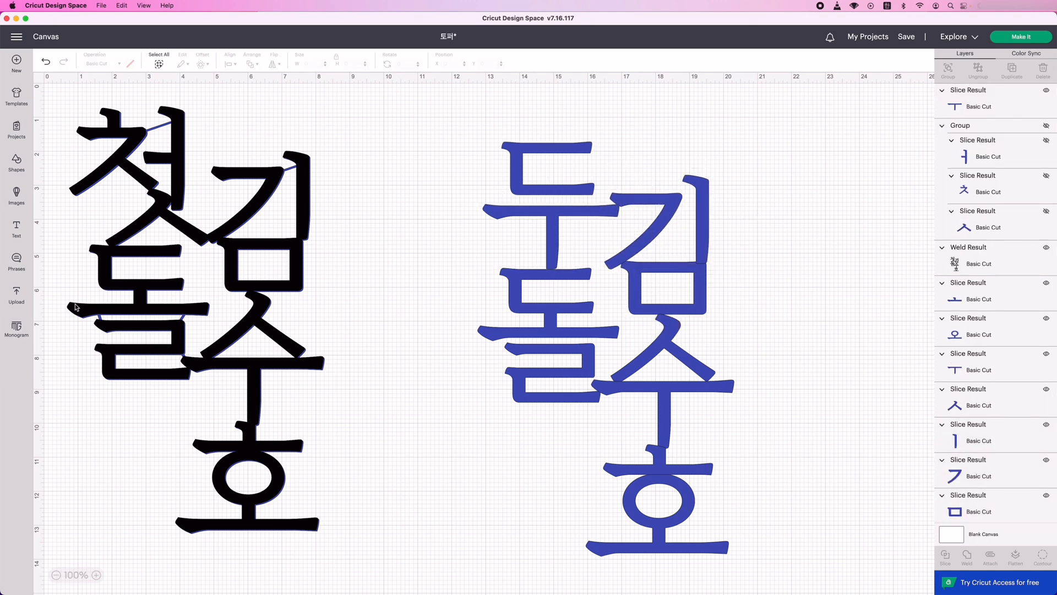
Weld a copy of the 두돌 arrangement into one shape and place it at about X 9.42, Y 0.86, keeping the grouped original.
left_click_drag(474, 116, 734, 560)
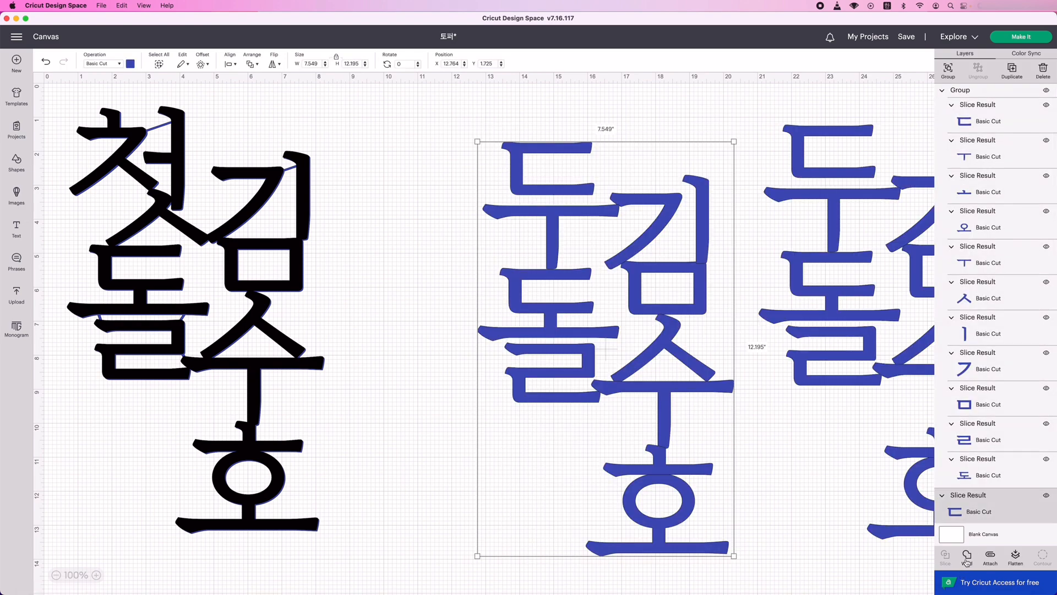
left_click(967, 557)
left_click_drag(661, 386, 547, 357)
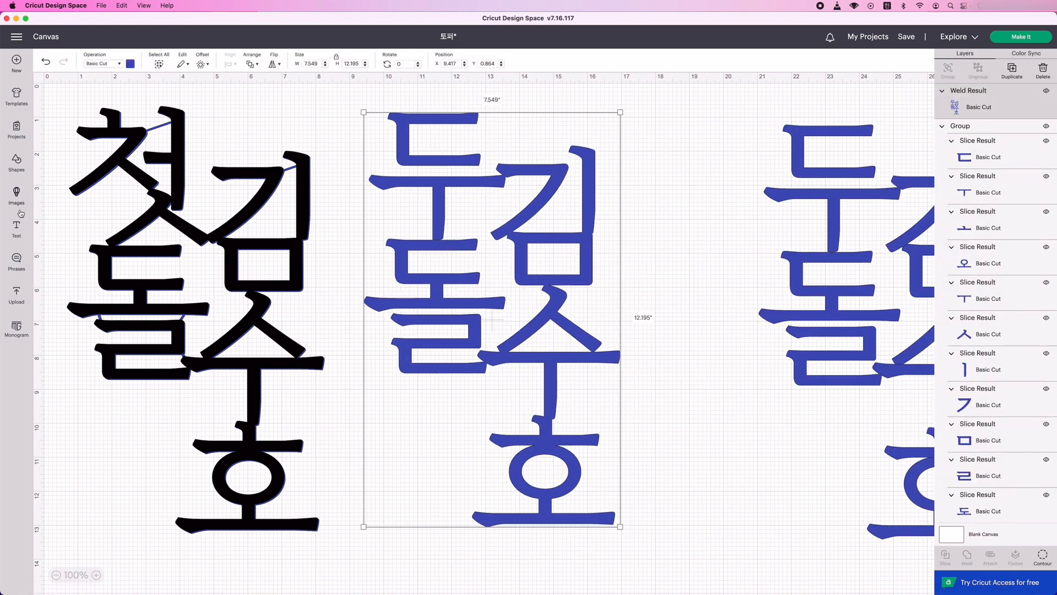
Add a square and shape it into a thin bar rotated about 51° bridging the ㄱ and ㅣ of the welded name's first syllable.
left_click(17, 163)
left_click(67, 260)
left_click_drag(282, 321, 352, 248)
left_click_drag(385, 282, 330, 211)
left_click_drag(321, 225, 589, 174)
left_click_drag(582, 142, 587, 149)
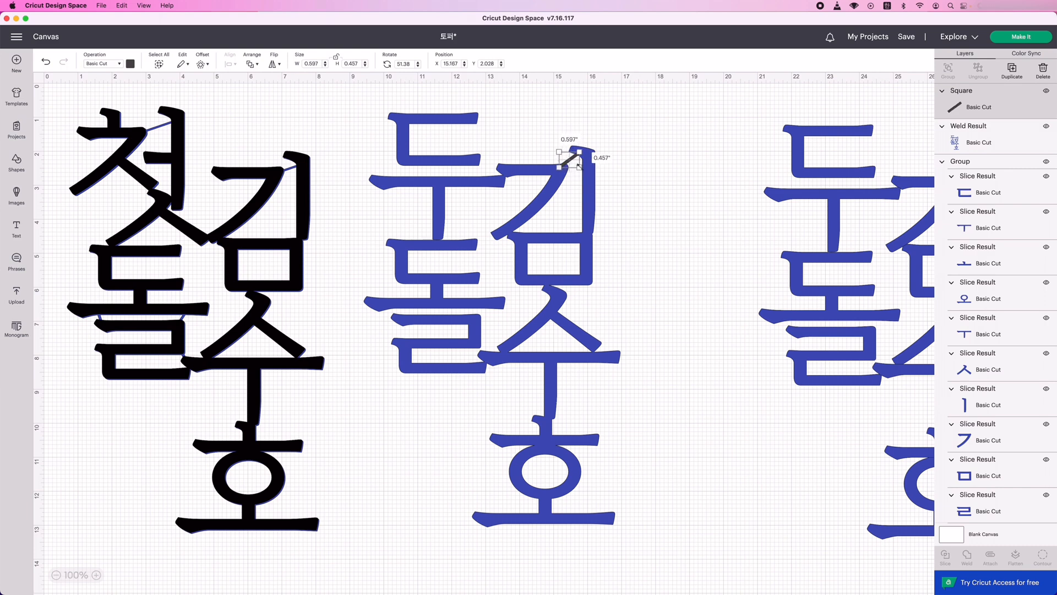
Copy the connector bar twice and place the copies between the right and left ends of ㅗ and ㄹ in the welded 돌.
key("super+c")
key("super+v")
left_click_drag(276, 313, 485, 311)
key("super+v")
left_click_drag(291, 331, 396, 311)
Place two more slanted bar copies between the ㄷ and ㅜ of 두 and group them.
key("super+v")
left_click_drag(353, 291, 410, 360)
left_click_drag(307, 348, 406, 171)
left_click_drag(394, 348, 471, 171)
left_click(948, 70)
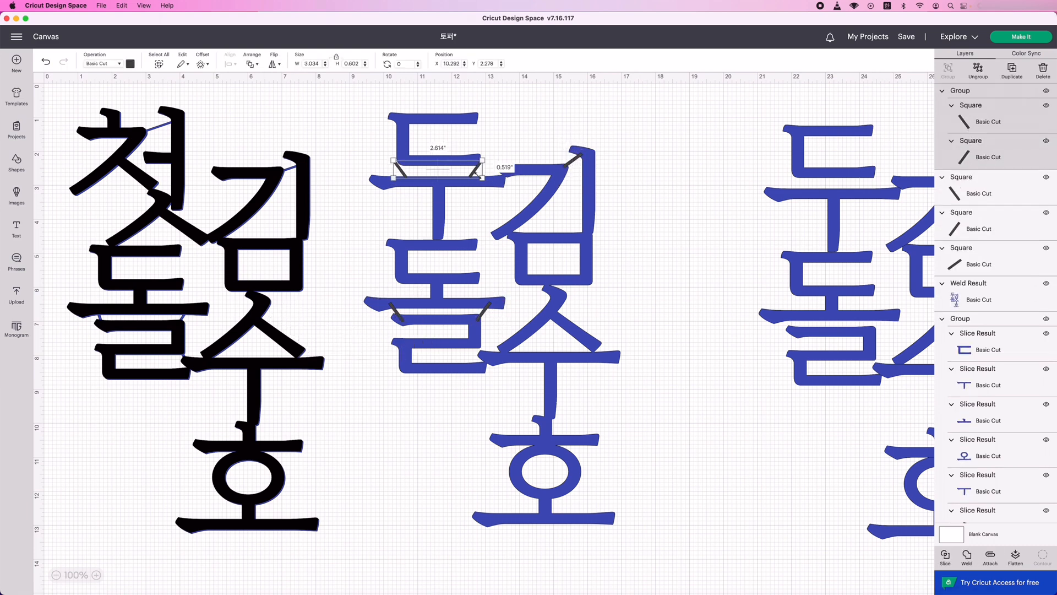
Cover the joint between 두's ㅜ and 돌 with a small circle, and weld the circle, bars and lettering into one shape.
left_click(439, 212)
left_click(16, 163)
left_click_drag(451, 251, 439, 239)
left_click(643, 161)
left_click(439, 212)
left_click(438, 238)
left_click(716, 130)
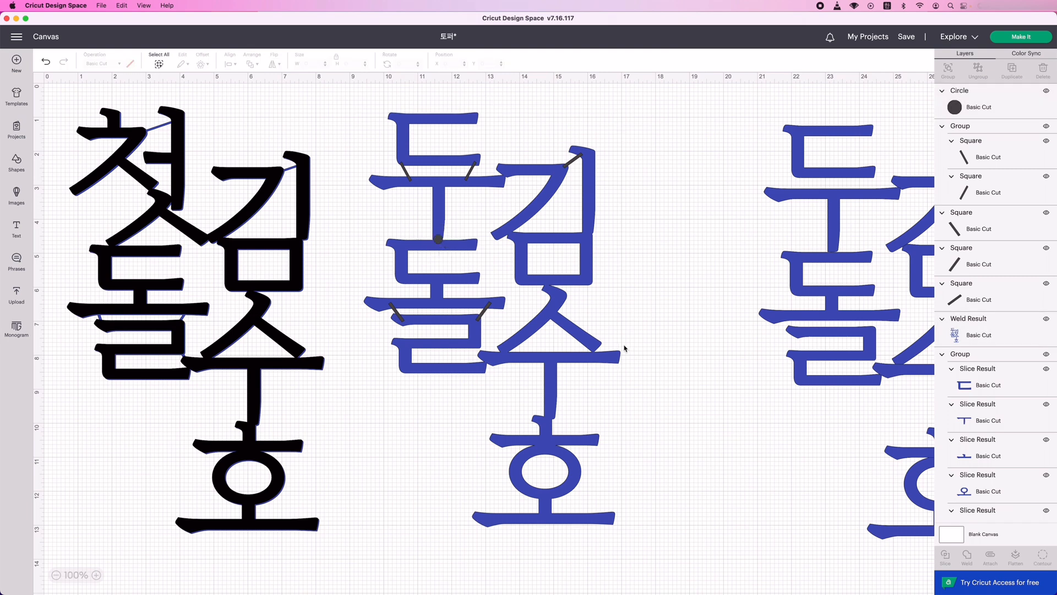
left_click_drag(362, 87, 620, 463)
left_click(966, 555)
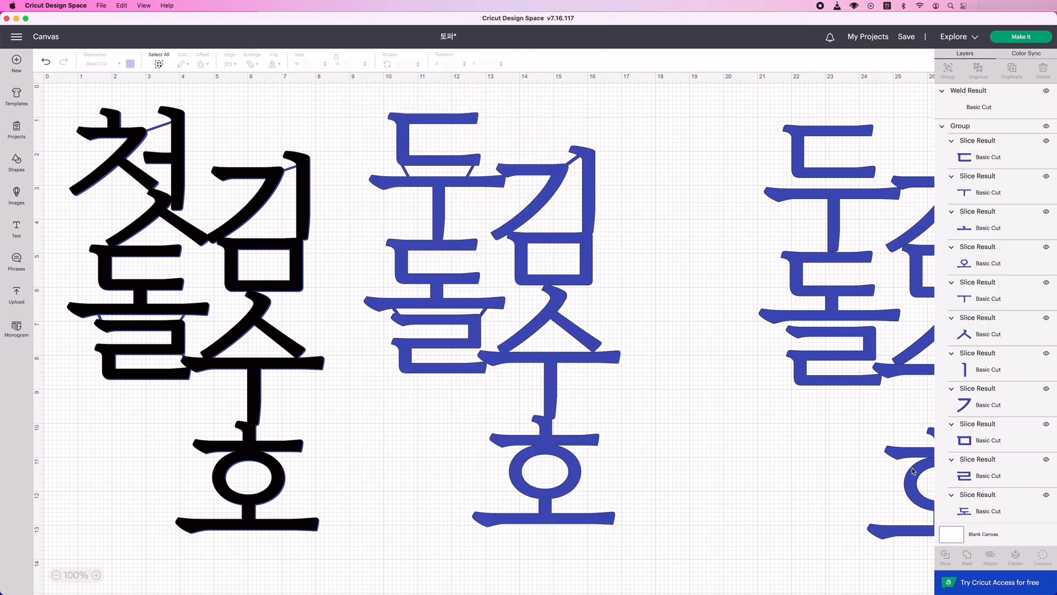
Recolour the grouped spare 두돌 arrangement dark grey and leave it at about X 21.64, Y 1.11.
left_click(831, 302)
left_click(130, 63)
left_click(138, 103)
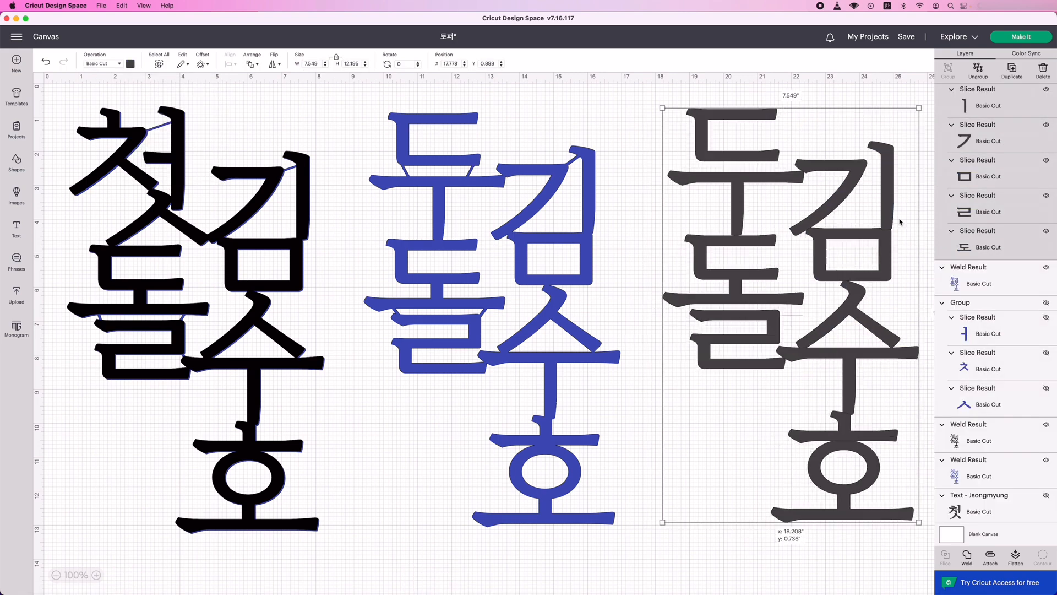
left_click_drag(874, 235, 553, 288)
key("super+z")
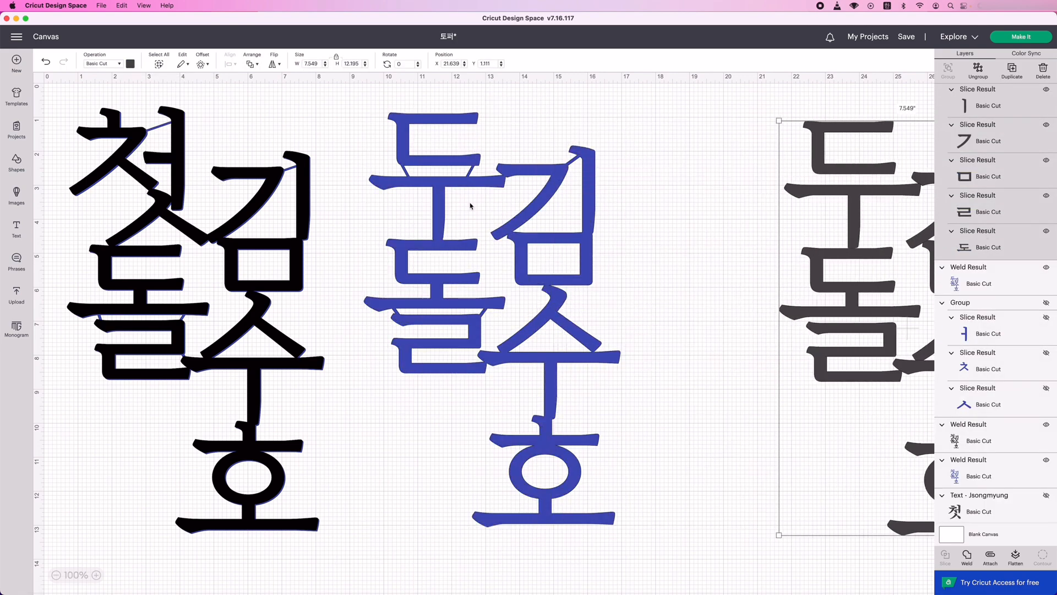
Add a circle about 1.19 in wide above the name's first syllable, at about X 16.36, Y 0.29.
left_click(16, 161)
left_click(143, 231)
left_click_drag(365, 401, 649, 123)
left_click_drag(679, 155, 622, 118)
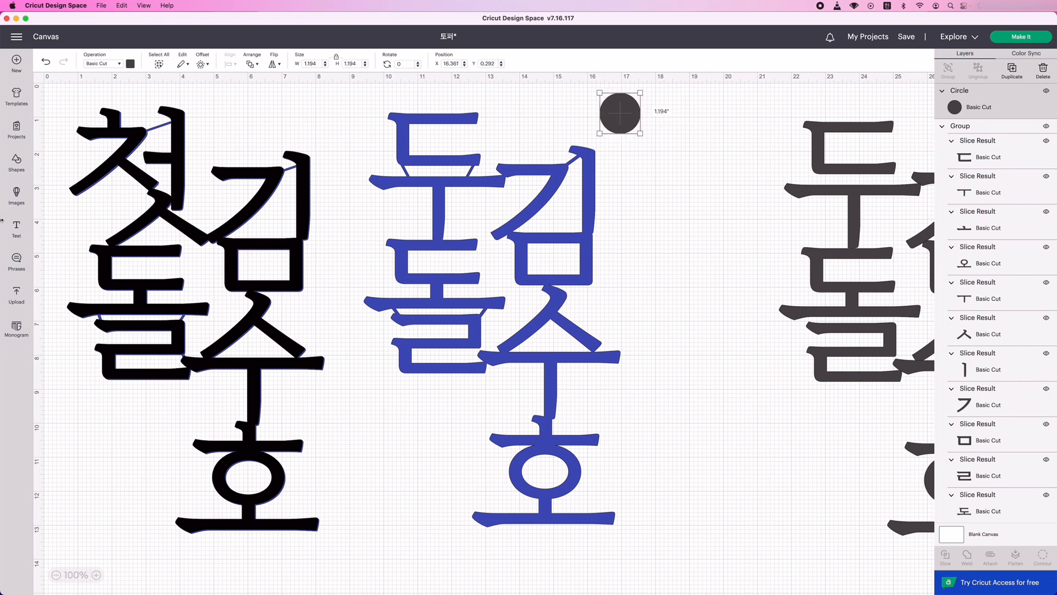
Add a square, reshape it into a narrow bar rotated about 27° and use it to link the circle to the ㅣ below.
left_click(16, 161)
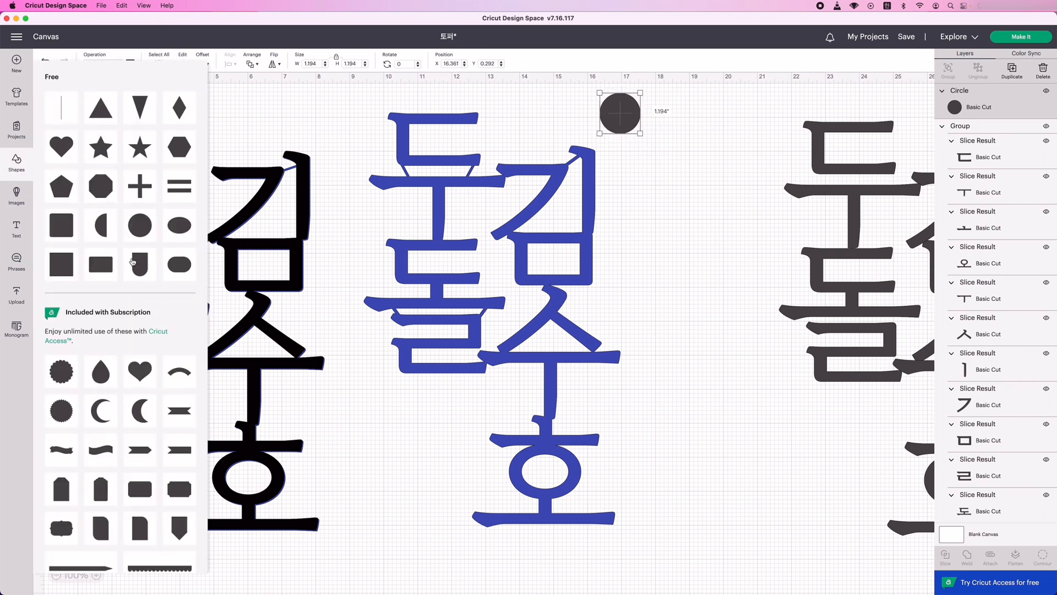
left_click(61, 264)
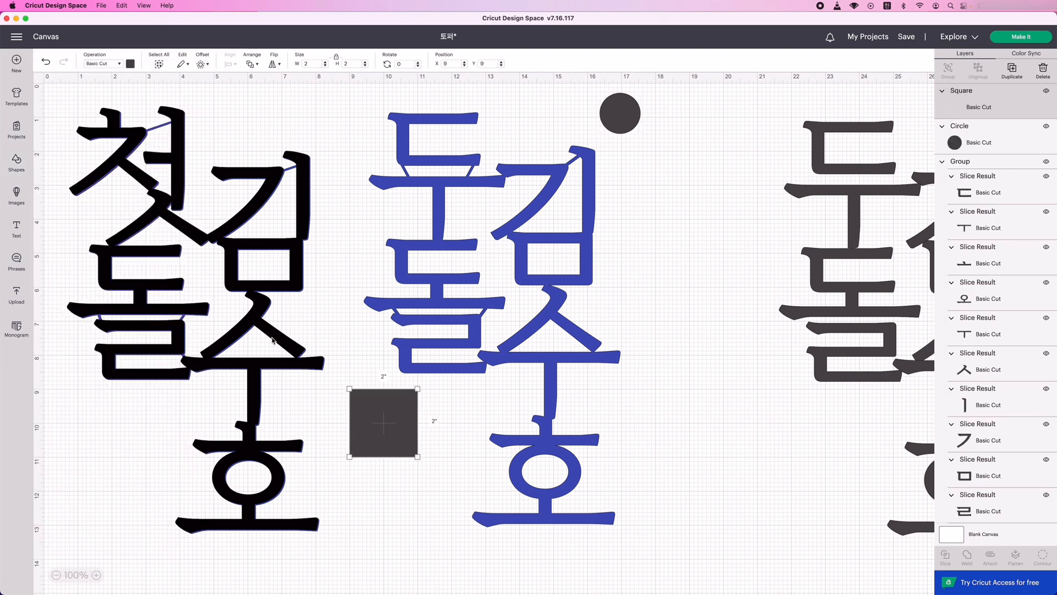
left_click_drag(386, 424, 616, 168)
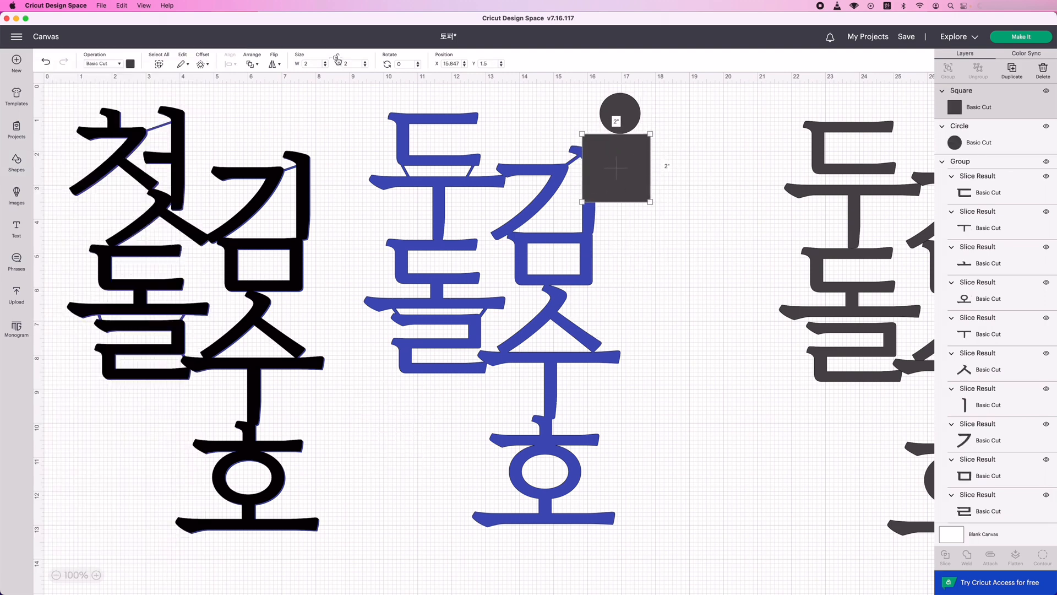
left_click_drag(650, 201, 600, 128)
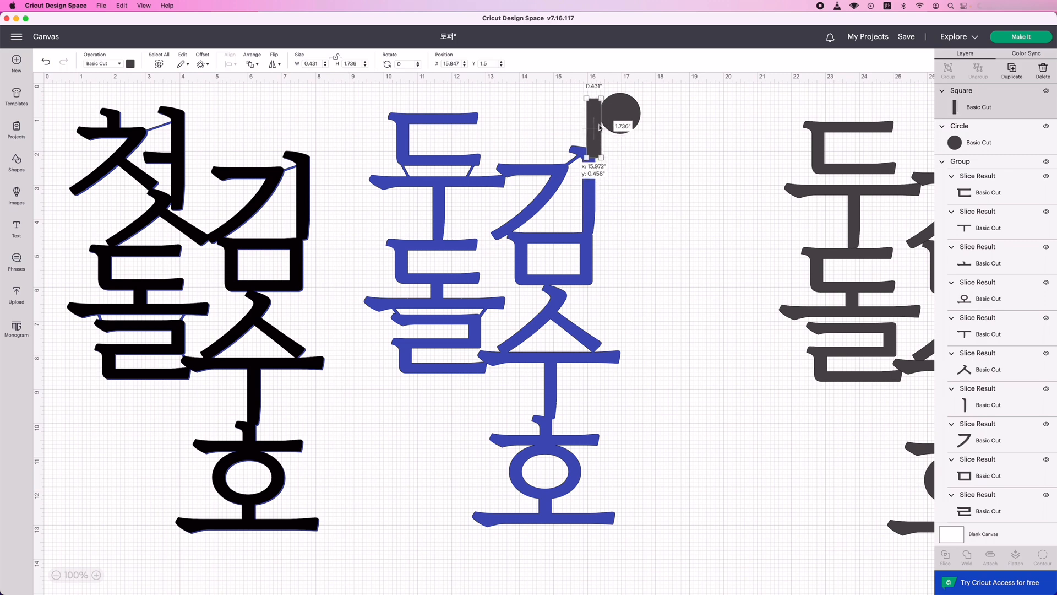
mouse_move(606, 87)
left_mouse_down()
mouse_move(611, 108)
mouse_move(600, 100)
mouse_move(616, 108)
mouse_move(622, 98)
left_mouse_up()
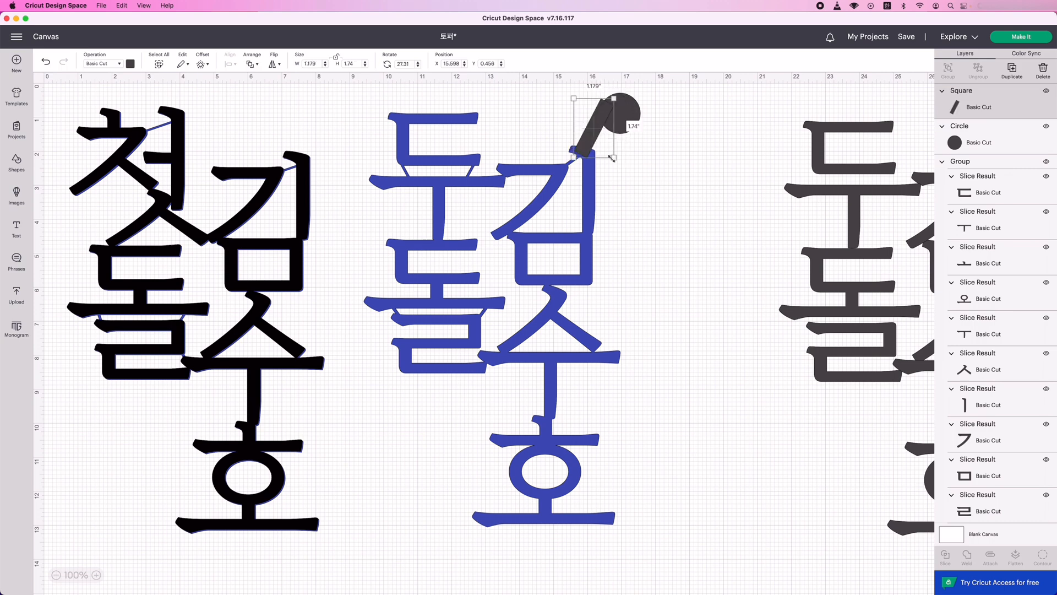
left_click_drag(613, 158, 597, 147)
left_click(637, 113)
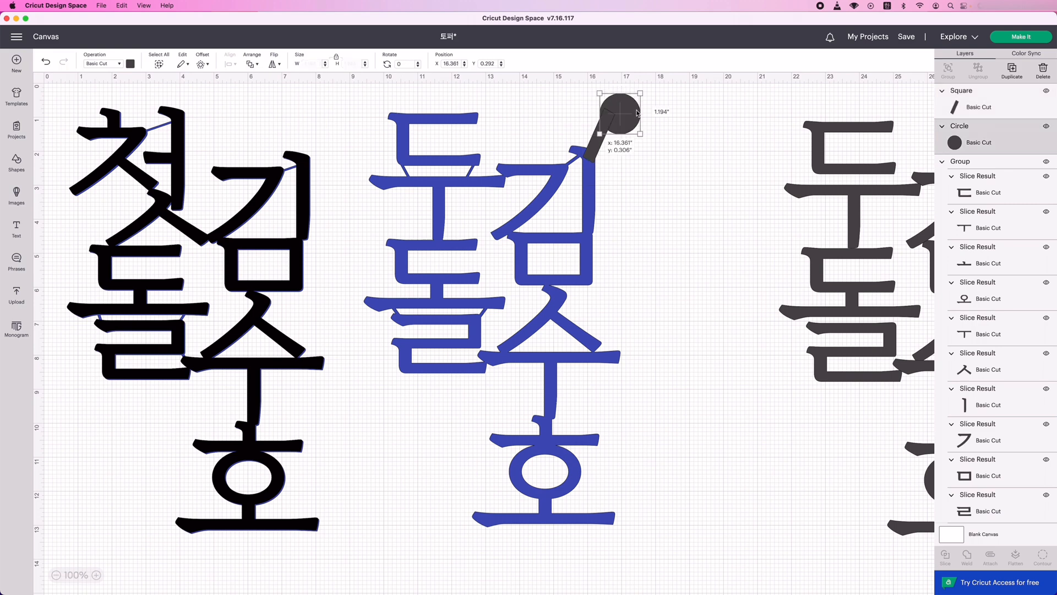
Reposition the circle over the end of the slanted bar and weld circle, bar and blue lettering into one shape.
left_click_drag(637, 113, 625, 113)
left_click(649, 134)
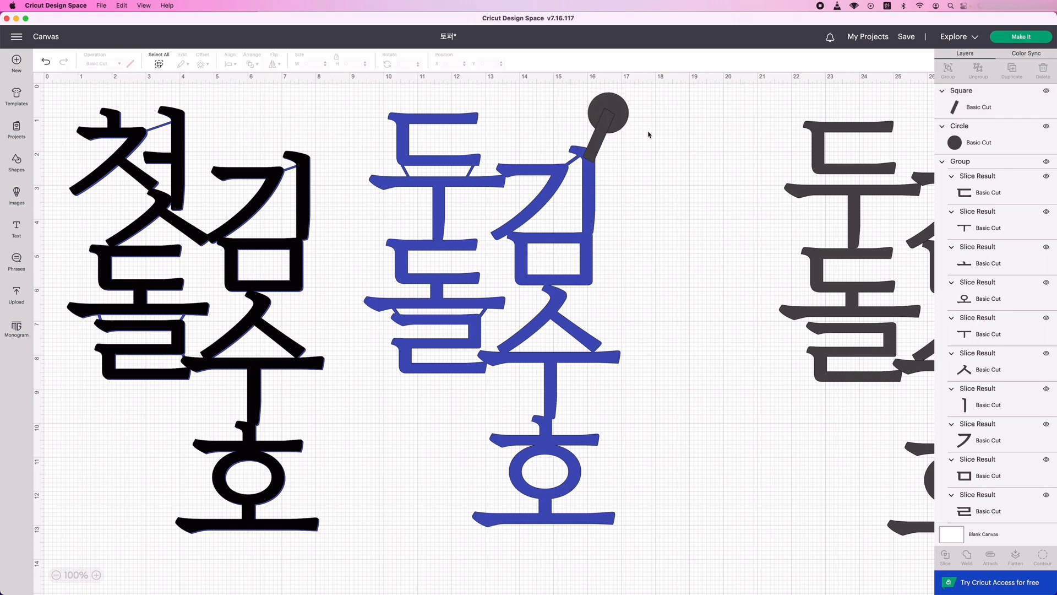
left_click(627, 113)
left_click(646, 181)
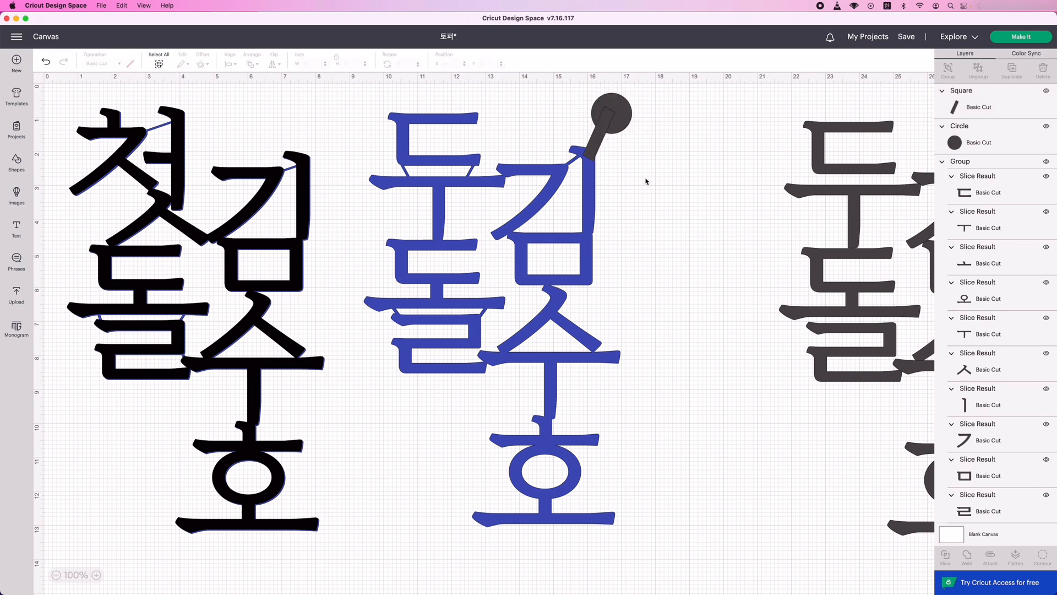
left_click_drag(619, 122, 604, 121)
left_click(662, 183)
left_click(648, 185)
left_click_drag(373, 95, 689, 526)
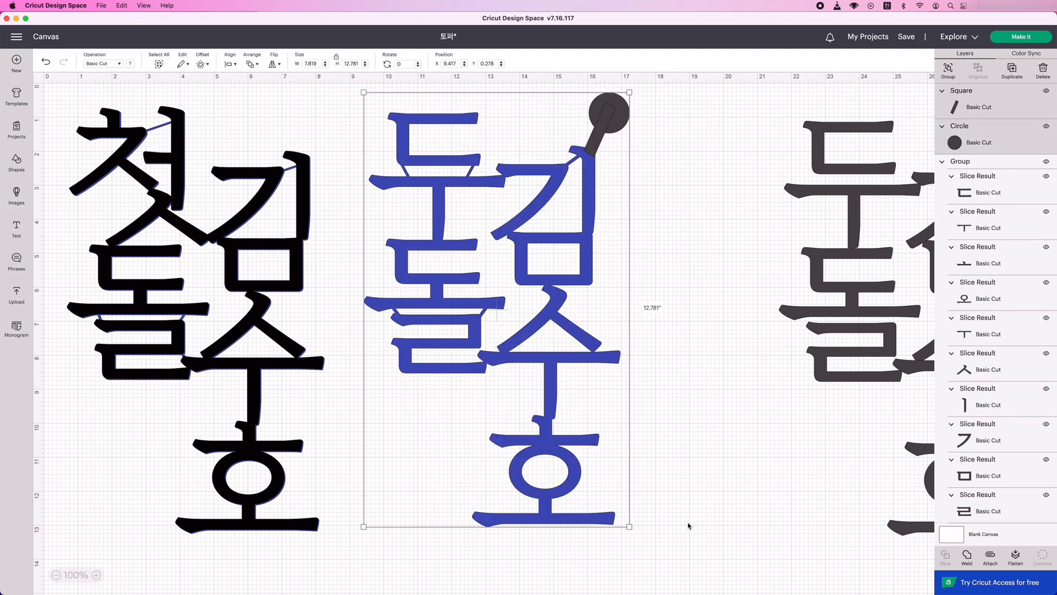
left_click(968, 556)
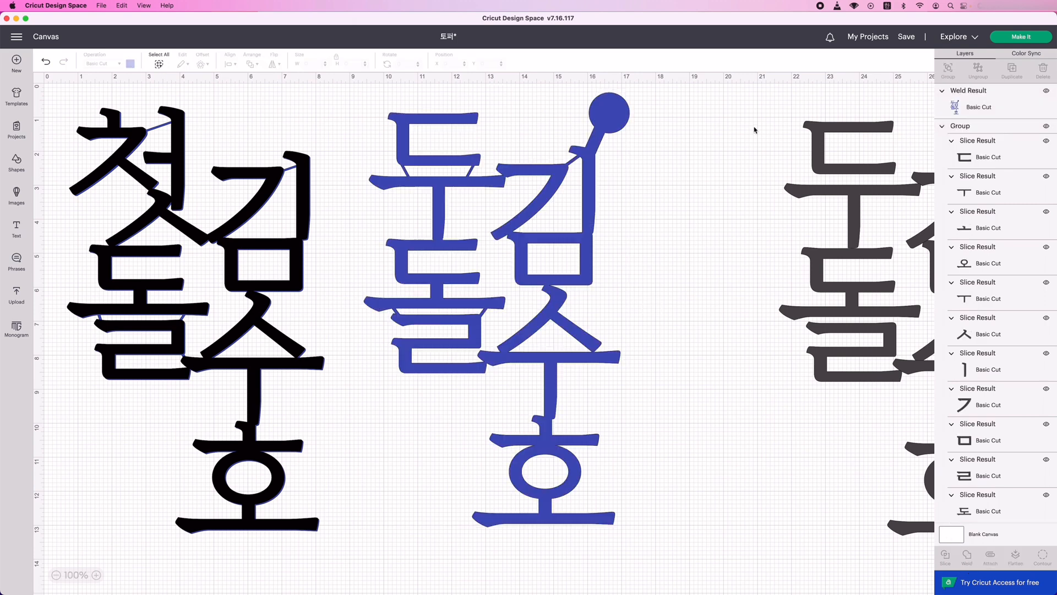
Add the four black uploaded artworks to the canvas: both three-petal shapes, the leaf and the long bar.
left_click(16, 293)
left_click(106, 339)
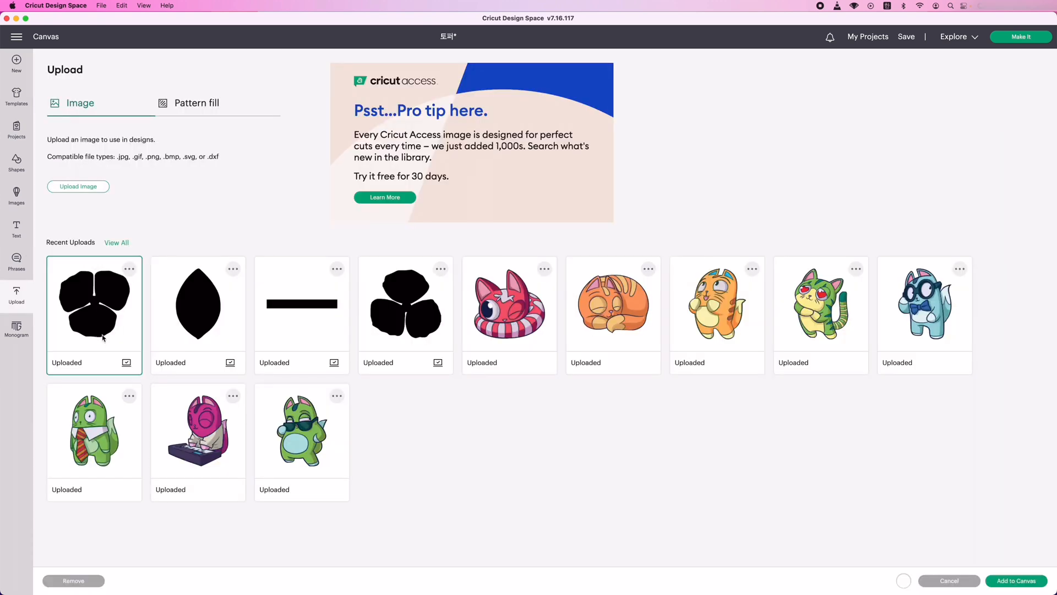
left_click(218, 328)
left_click(309, 328)
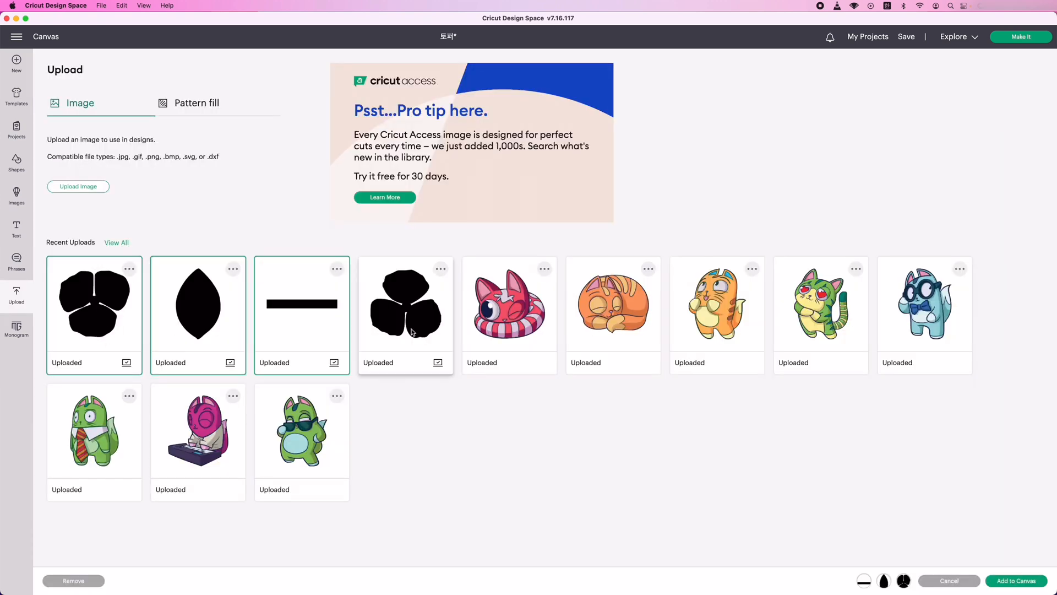
left_click(413, 331)
left_click(1003, 581)
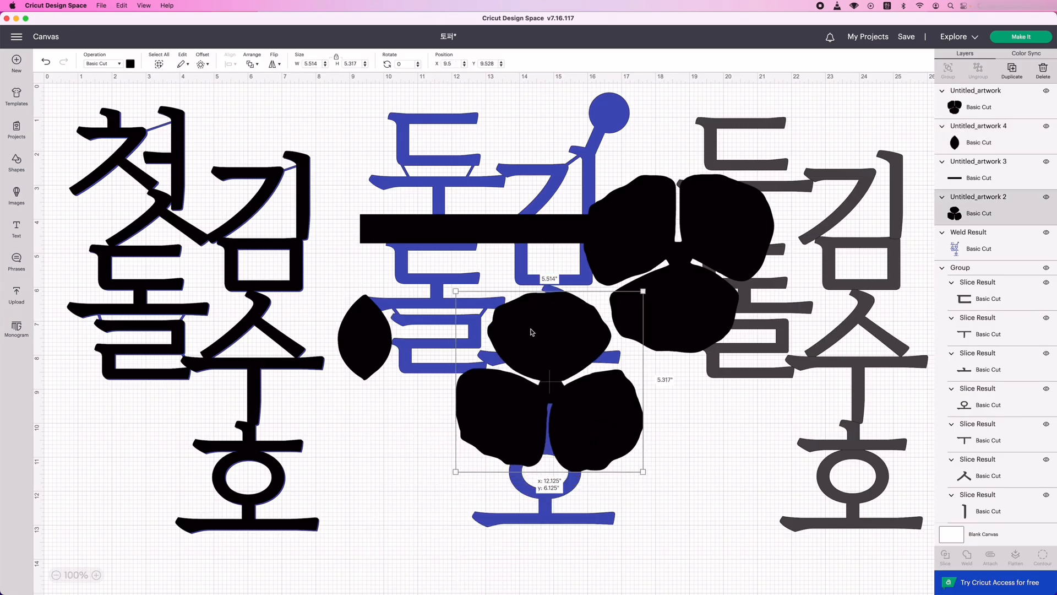
Spread the two three-petal shapes apart and shift the blue and dark grey lettering closer to the black topper.
left_click_drag(614, 283, 697, 375)
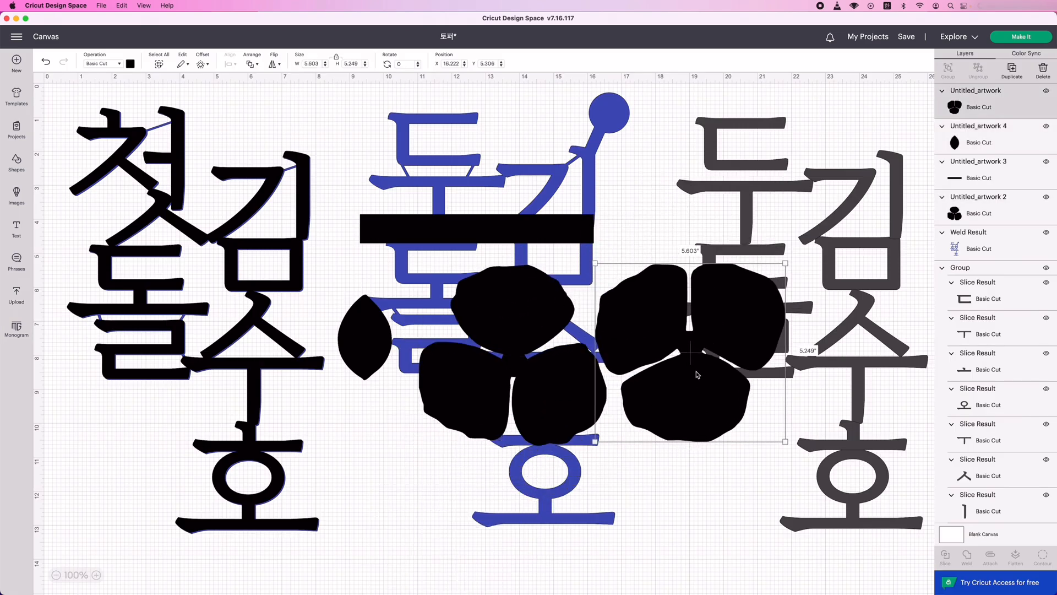
left_click_drag(466, 264, 472, 230)
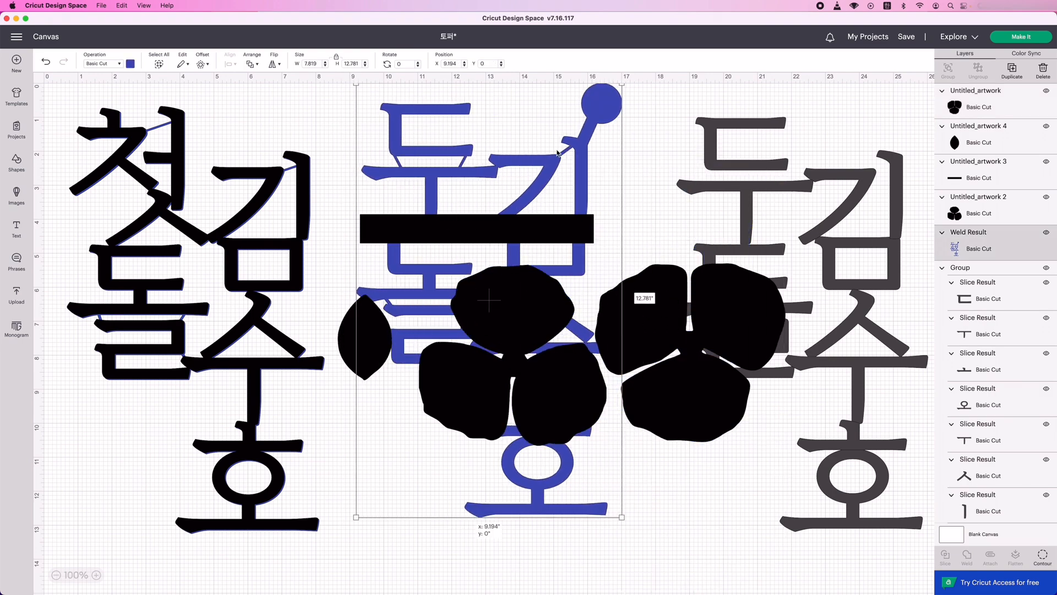
left_click_drag(557, 153, 856, 215)
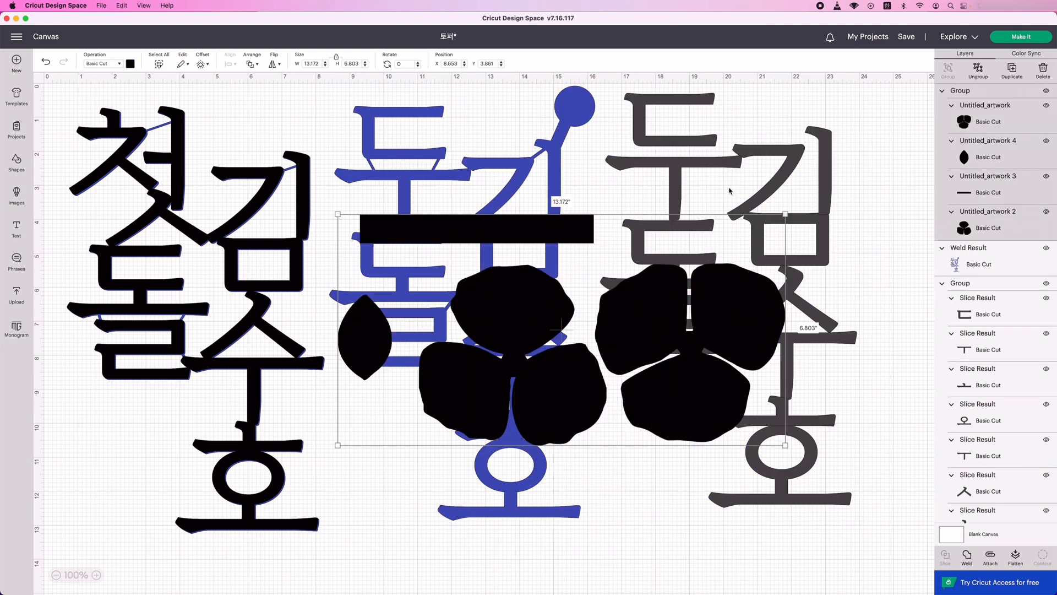
Move the grouped uploaded artworks to the empty area beyond the dark grey lettering, at about X 25.13, Y 2.06.
scroll(994, 348, "down", 10)
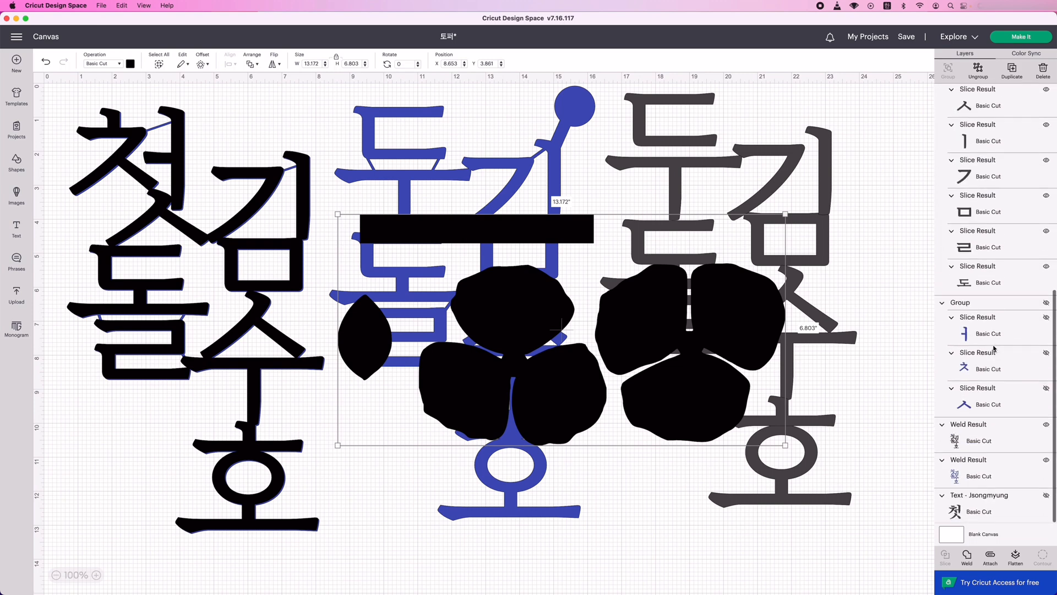
scroll(1006, 283, "up", 5)
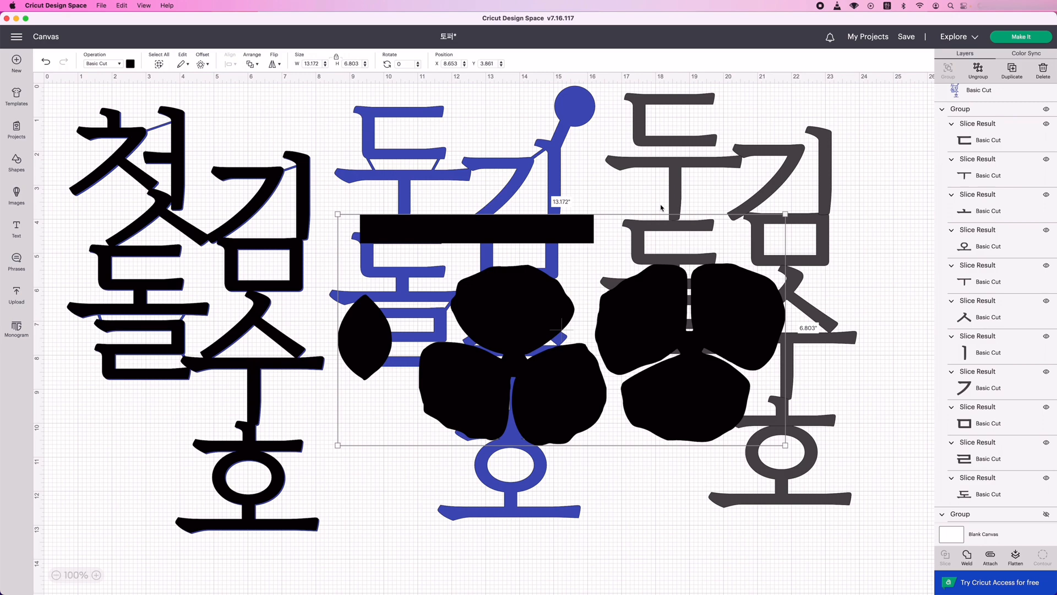
scroll(769, 117, "right", 10)
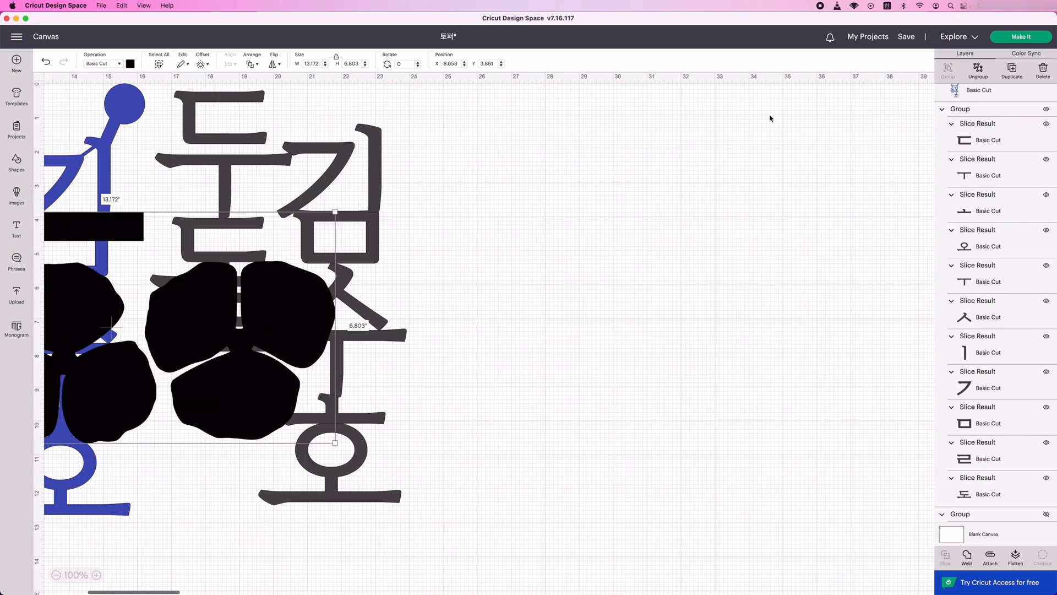
scroll(337, 245, "left", 2)
left_click_drag(196, 321, 754, 258)
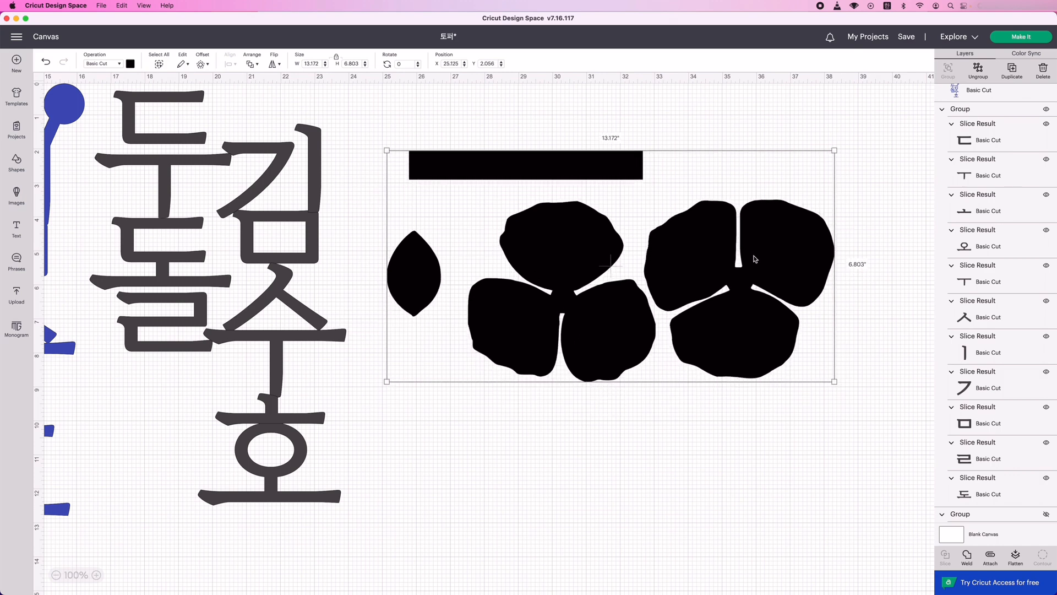
left_click(589, 569)
Ungroup the uploaded artworks, then recolour the long bar light grey and the leaf green.
left_click(527, 248)
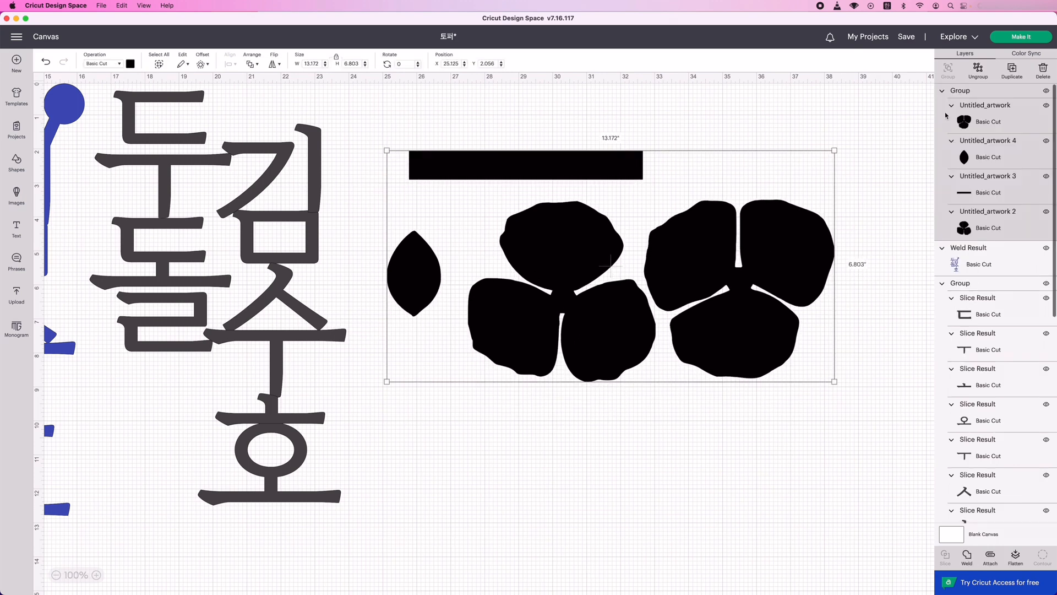
left_click(978, 72)
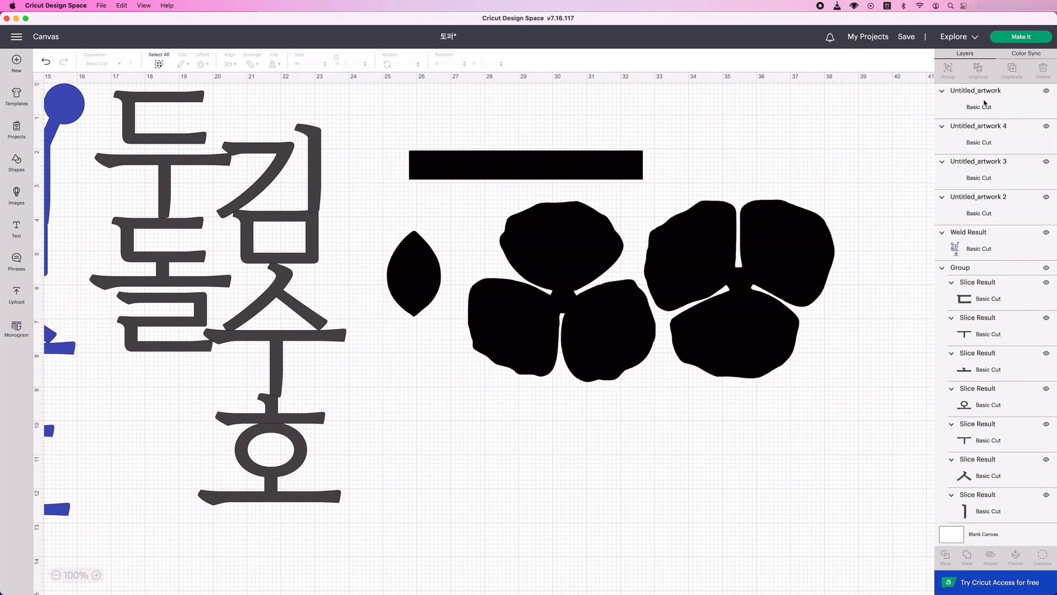
left_click(715, 288)
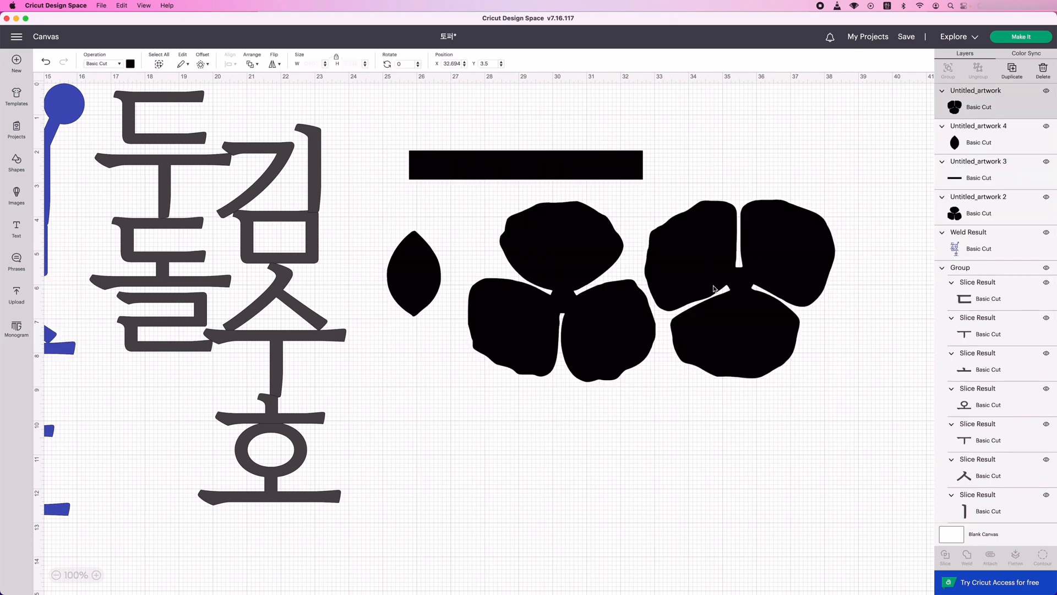
left_click(526, 230)
left_click(414, 272)
left_click(130, 63)
left_click(188, 129)
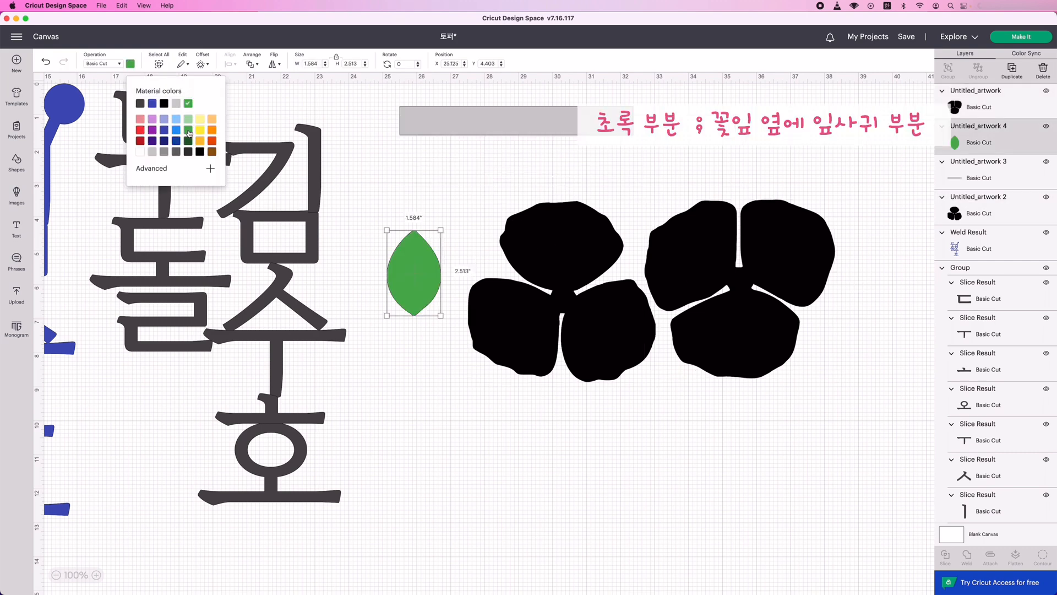
Move the green leaf to about X 24.86, Y 2.25, below the grey bar, and make four duplicates of it.
left_click_drag(439, 279, 430, 205)
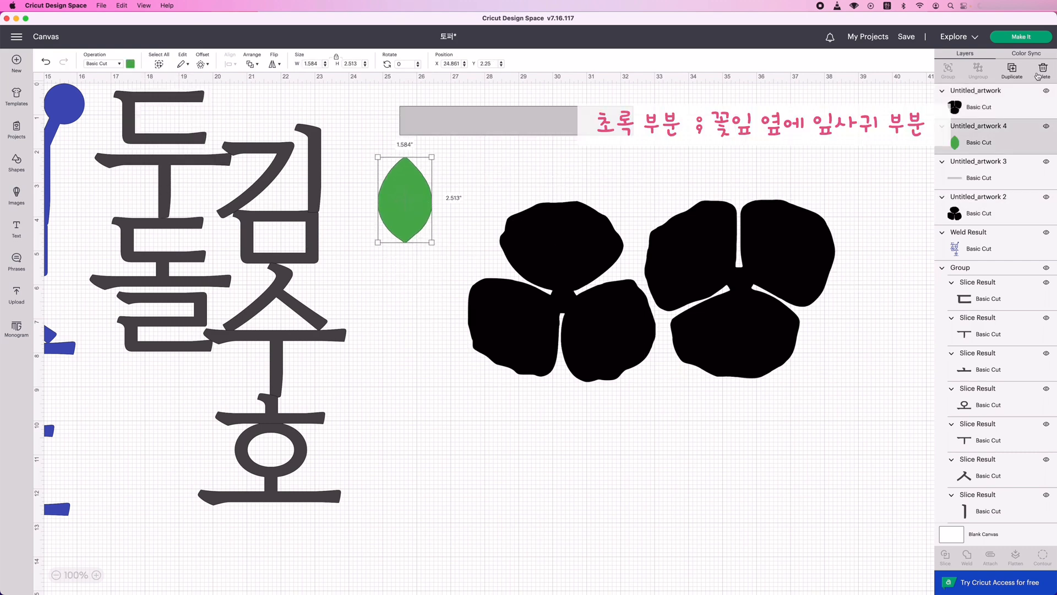
left_click(1012, 73)
left_click(1012, 73)
left_click(1012, 73)
left_click(1012, 74)
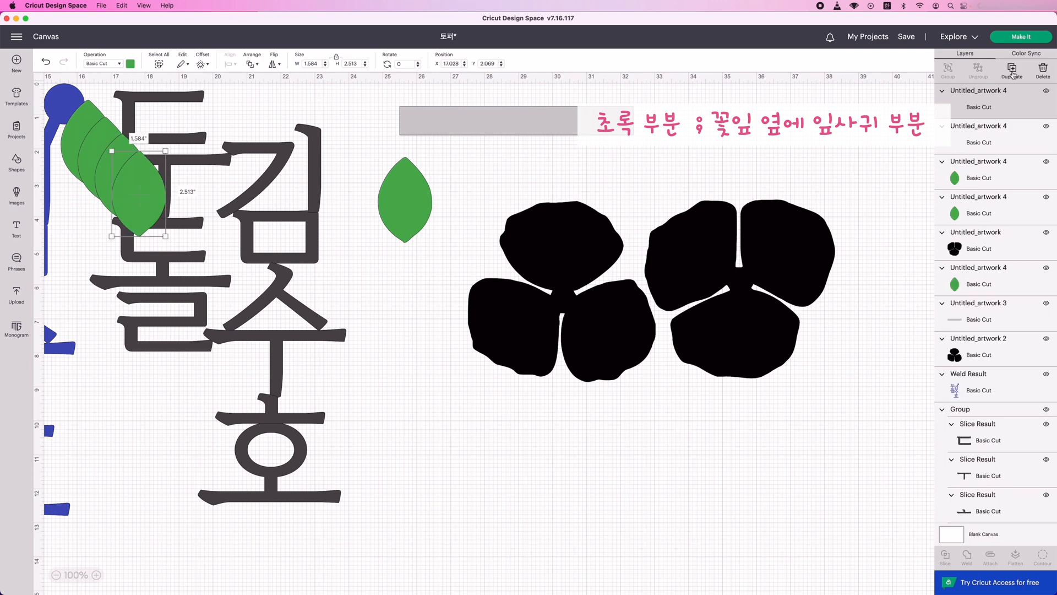
Place the leaf copies side by side next to the original to form a row of five leaves.
left_click_drag(136, 211, 462, 225)
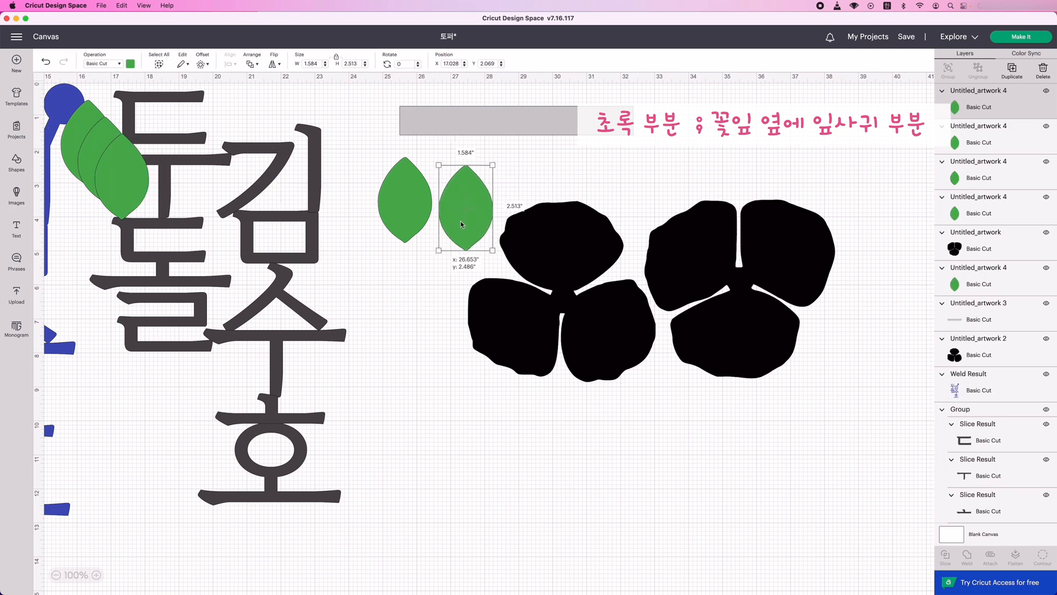
left_click_drag(124, 177, 464, 202)
left_click(95, 180)
key("Delete")
left_click_drag(524, 205, 520, 205)
left_click_drag(88, 145, 634, 201)
left_click(1012, 71)
Select all five green leaves and align them by their tops.
left_click(579, 200, "shift")
left_click(518, 197, "shift")
left_click(466, 199, "shift")
left_click(413, 198, "shift")
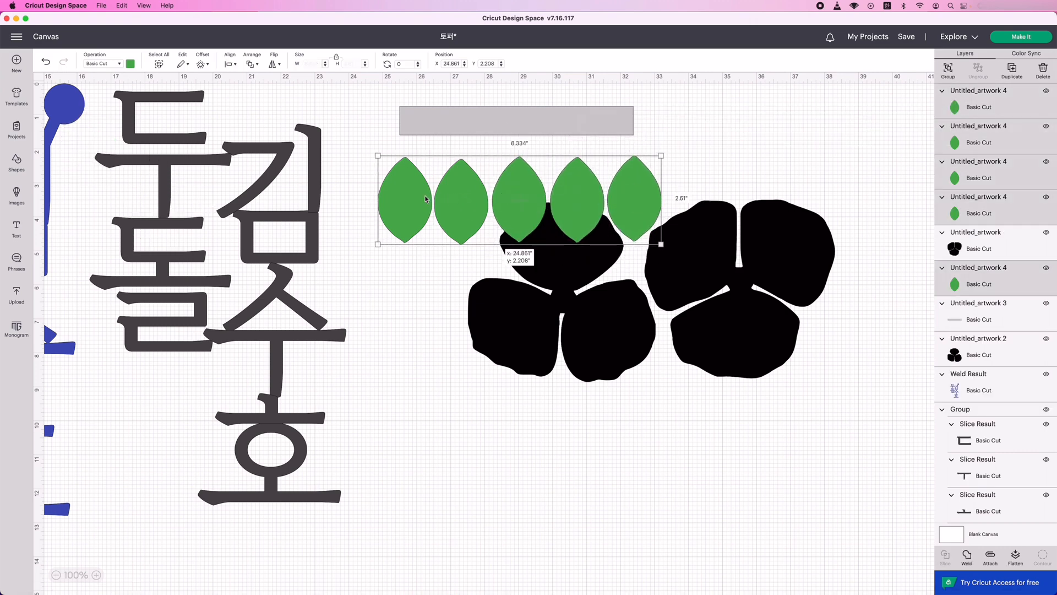
left_click(230, 65)
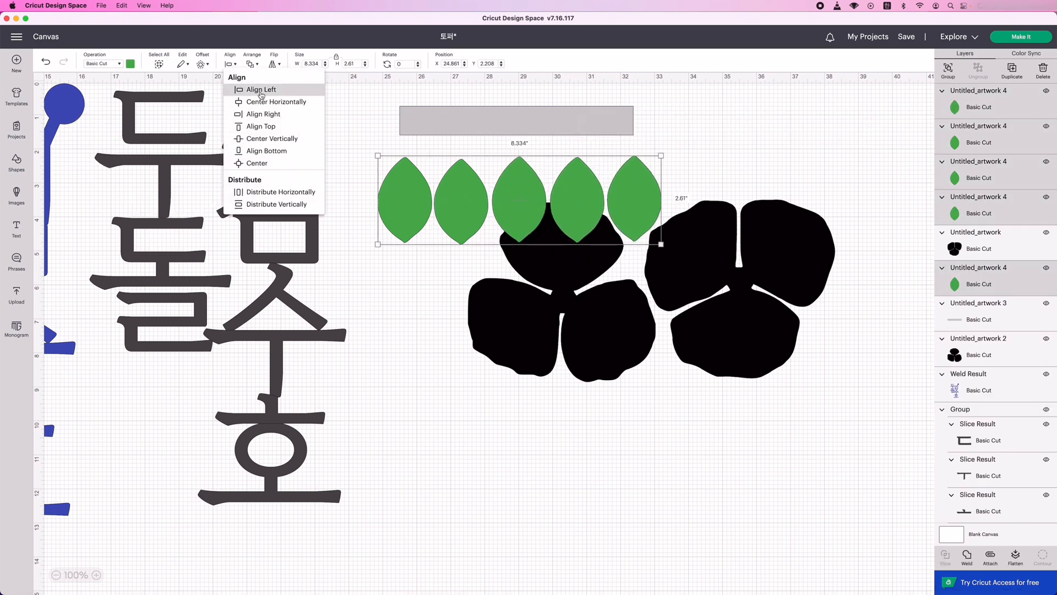
left_click(265, 129)
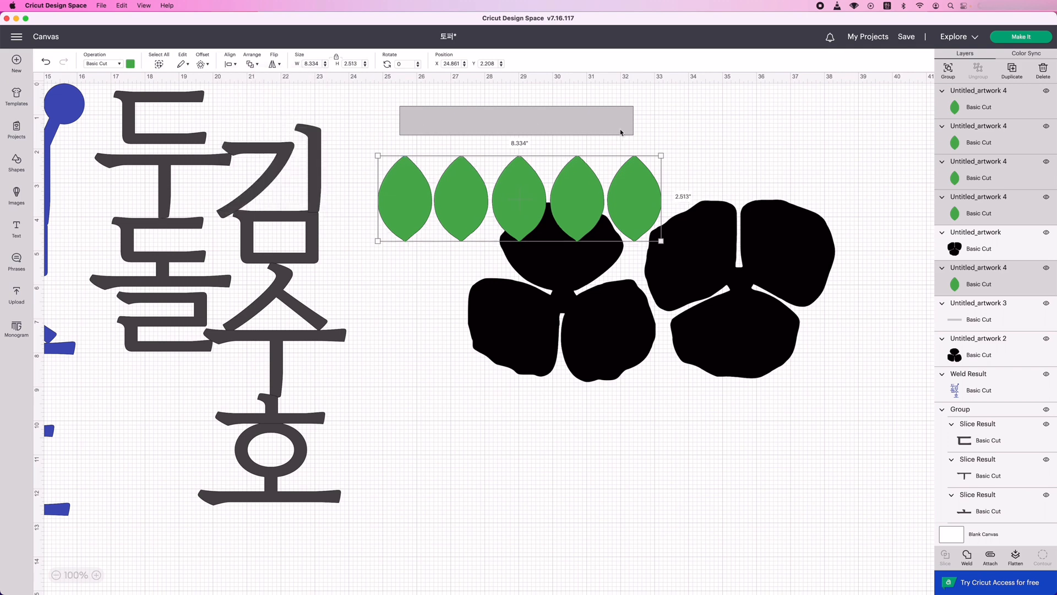
Group the leaf row, duplicate it as a staggered second row directly beneath, and attach both rows.
left_click(948, 70)
left_click(1012, 70)
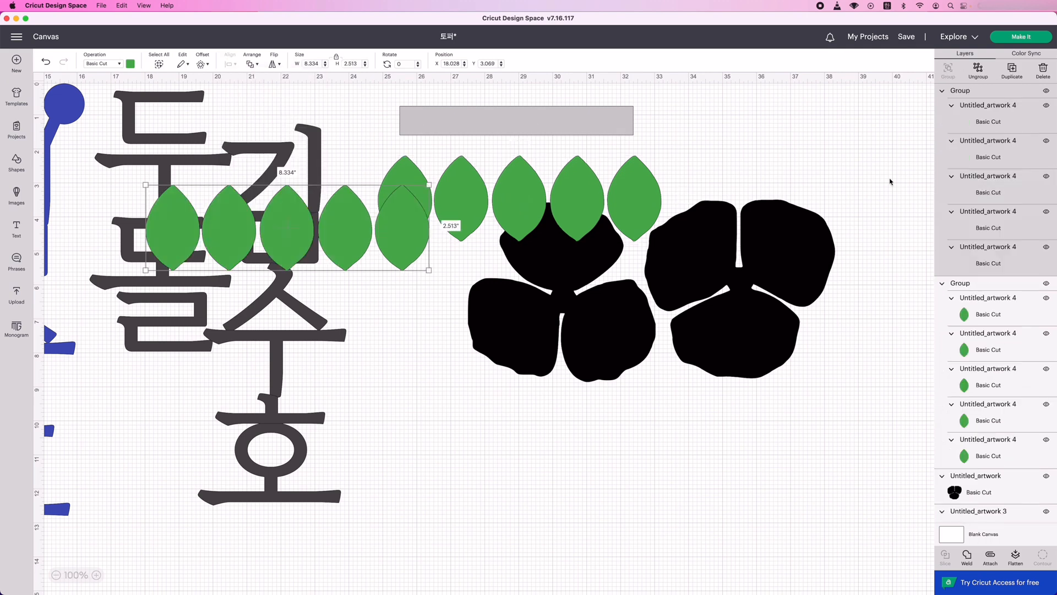
left_click_drag(291, 256, 494, 289)
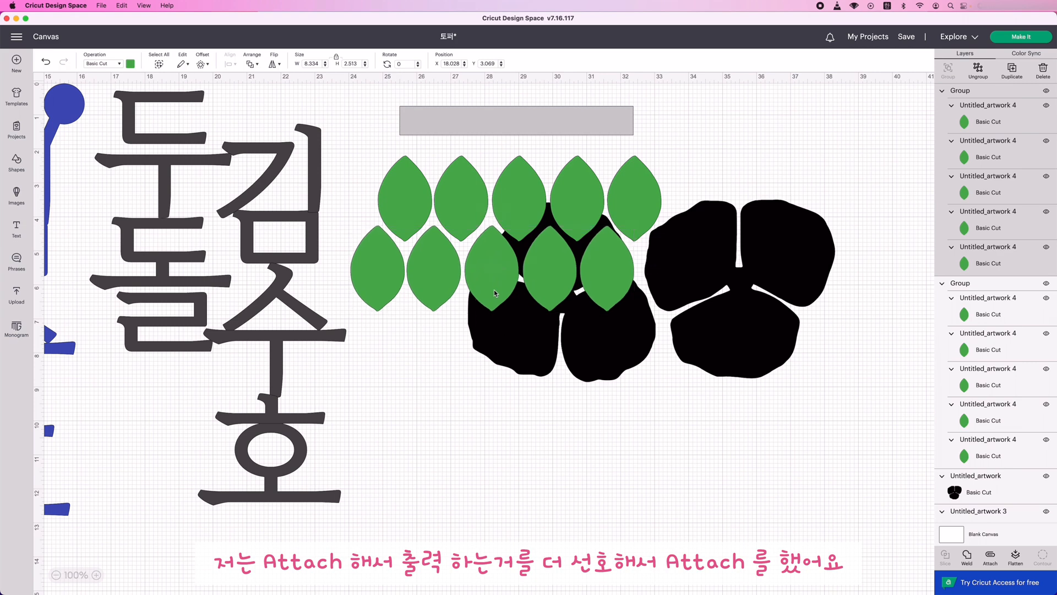
left_click(961, 283, "shift")
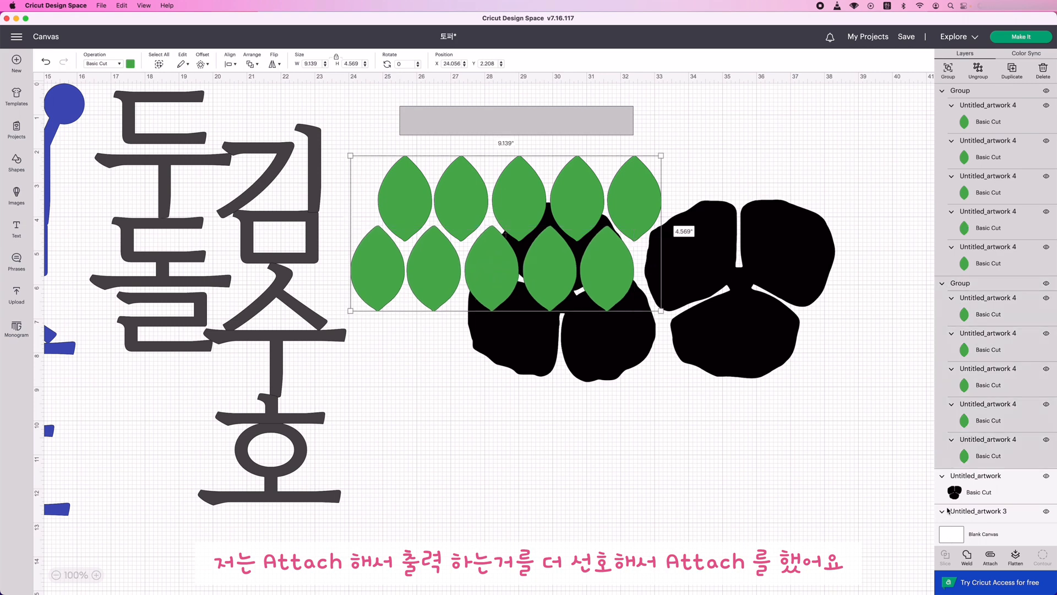
left_click(997, 562)
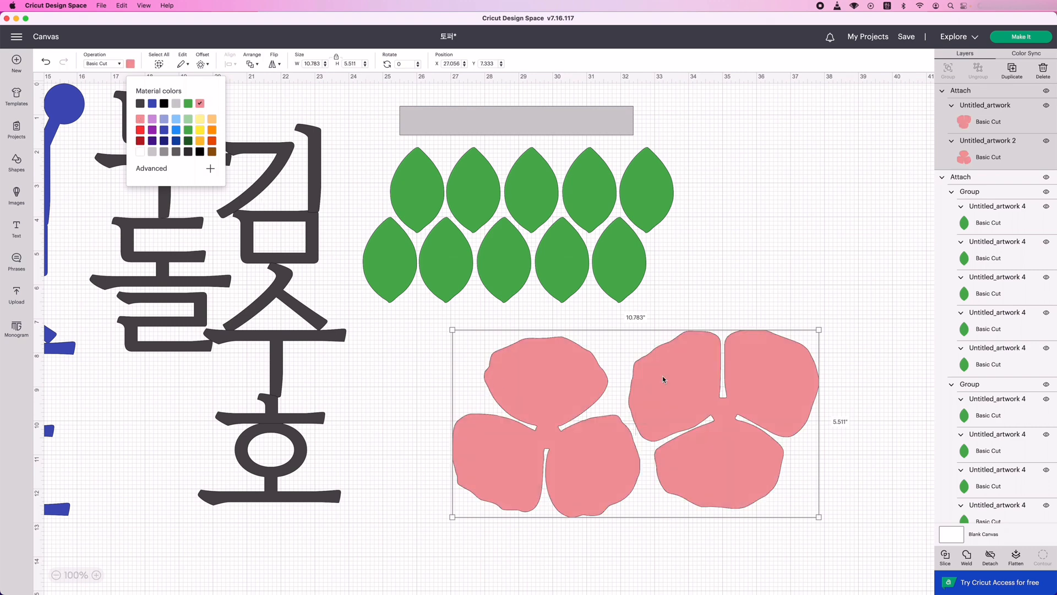
Recolour the long grey bar above the leaves pale yellow.
left_click(777, 254)
left_click(514, 132)
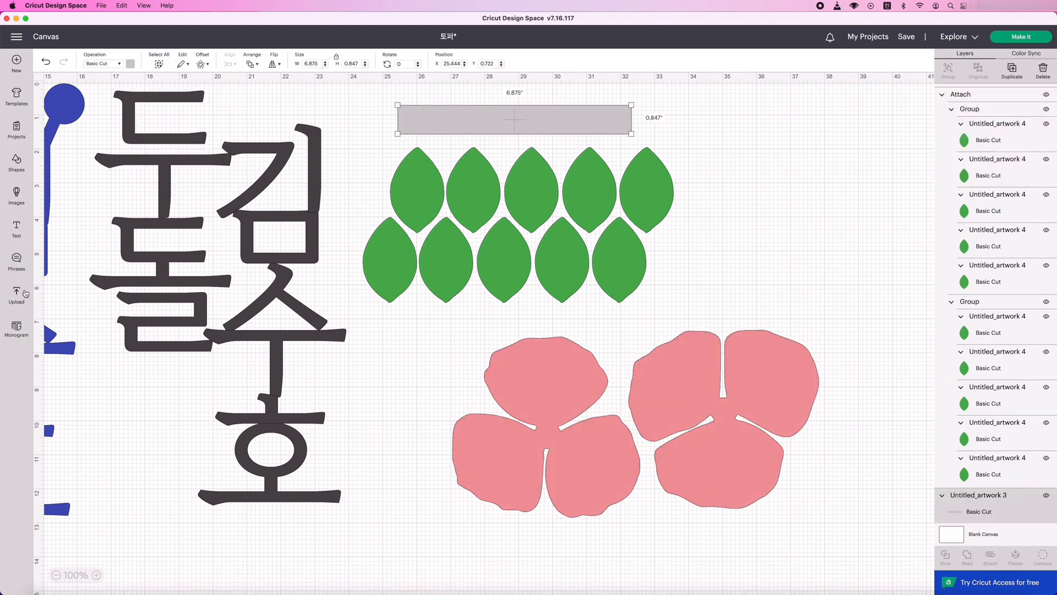
left_click(130, 64)
left_click(202, 121)
Add a vertical line beside the yellow bar at about X 24.32, make it a basic cut and shorten it to about 0.43 in.
left_click(18, 160)
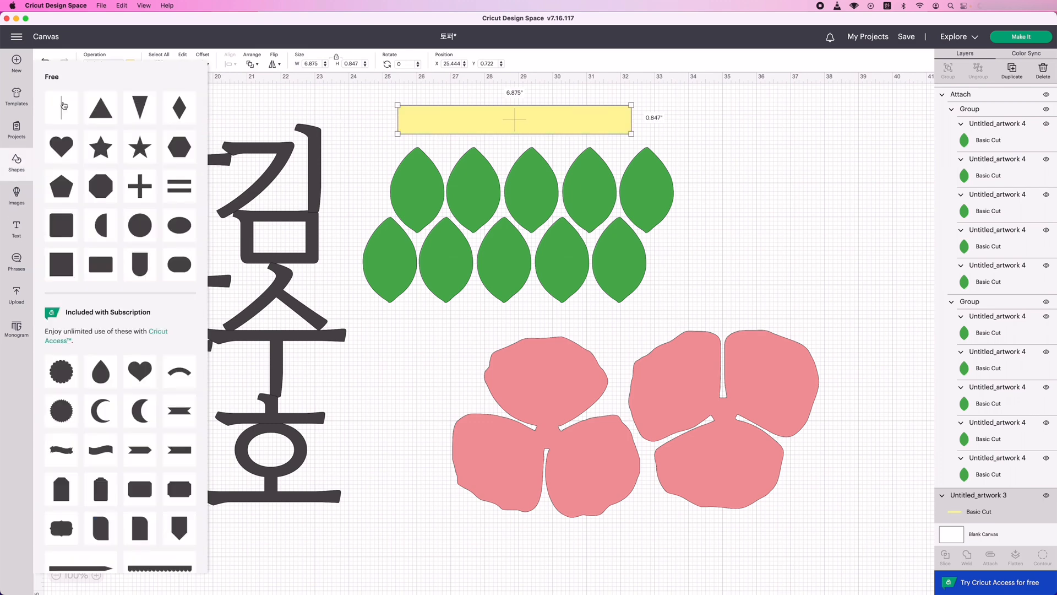
left_click(149, 146)
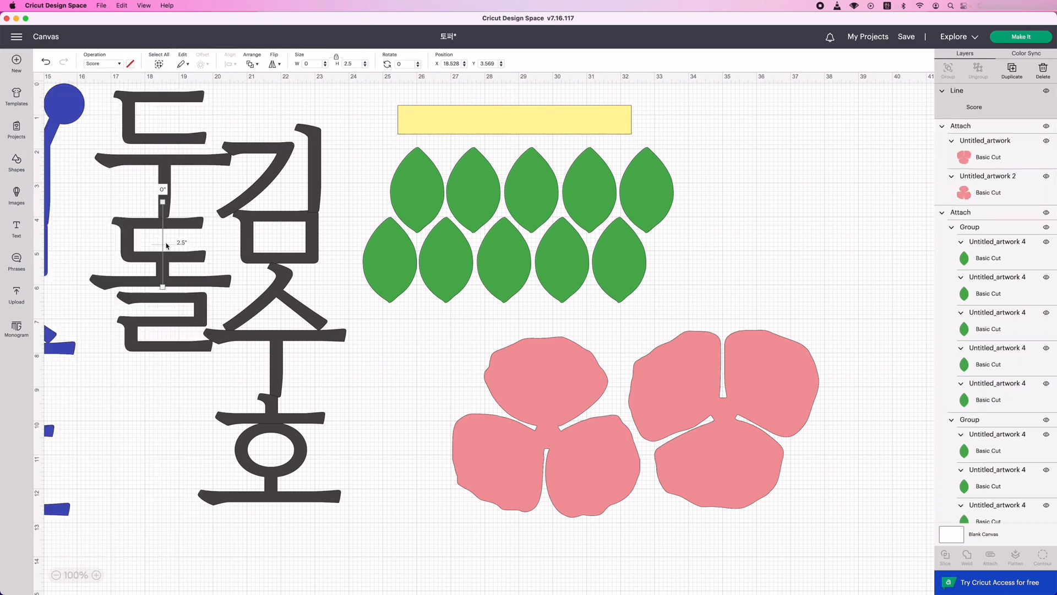
left_click_drag(163, 244, 360, 145)
left_click(117, 64)
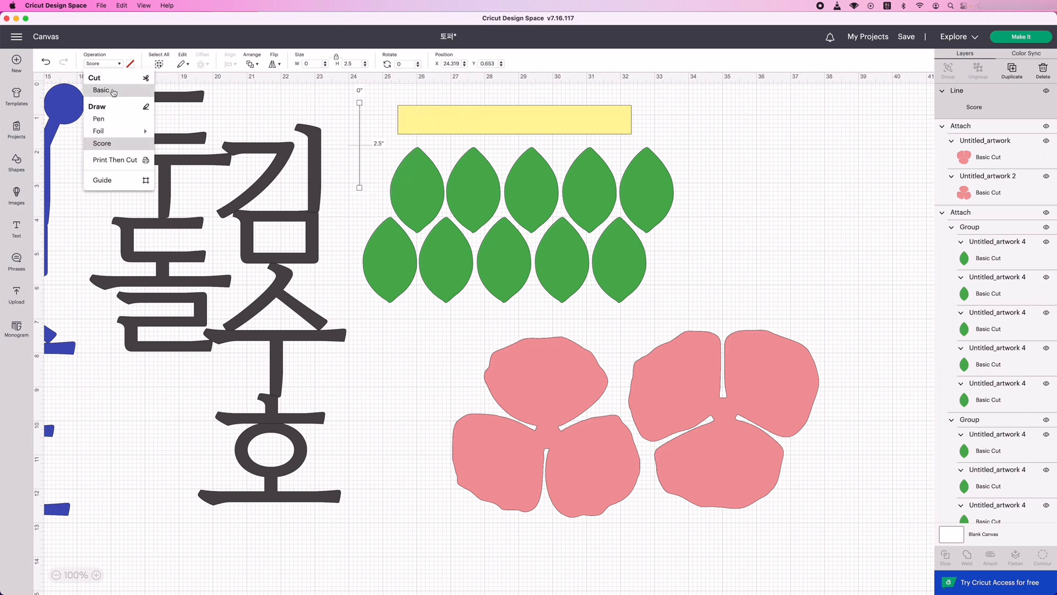
left_click(114, 91)
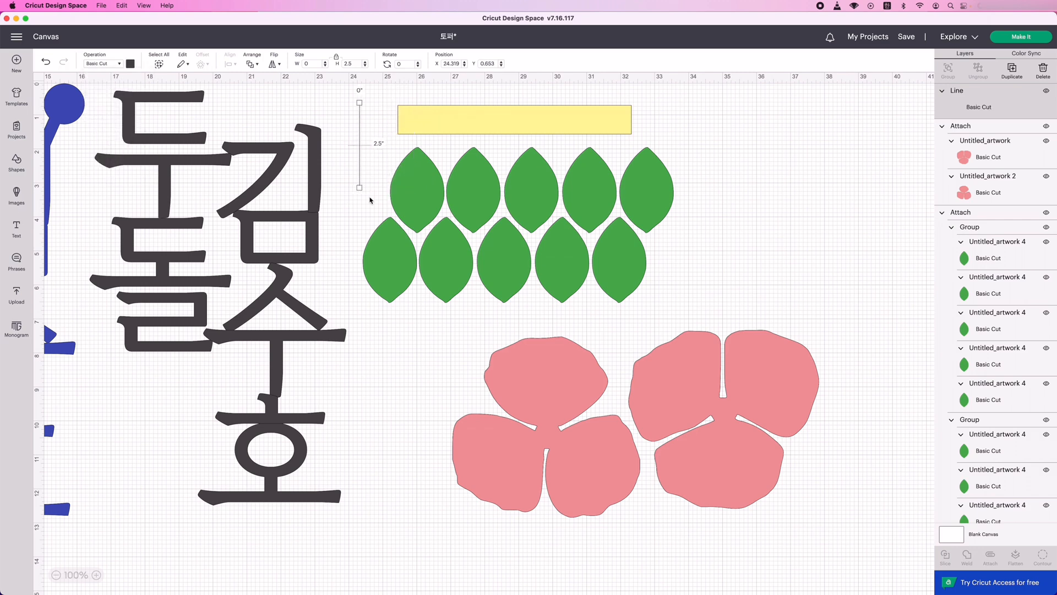
left_click_drag(359, 171, 360, 118)
Make five duplicates of the short cut line.
left_click(1013, 69)
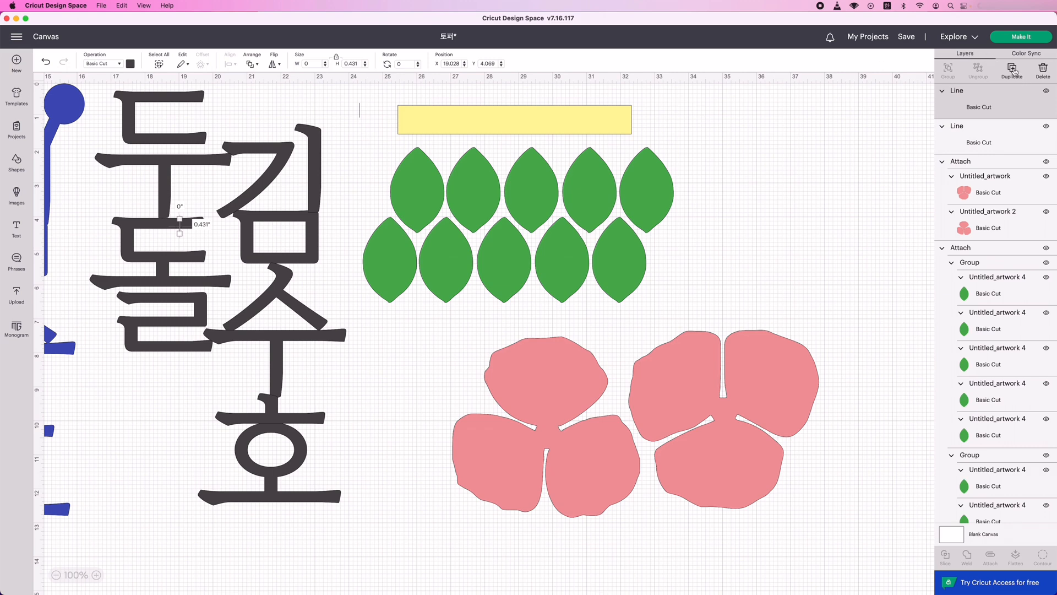
left_click(1012, 70)
left_click(1013, 70)
left_click(1013, 69)
left_click(1012, 69)
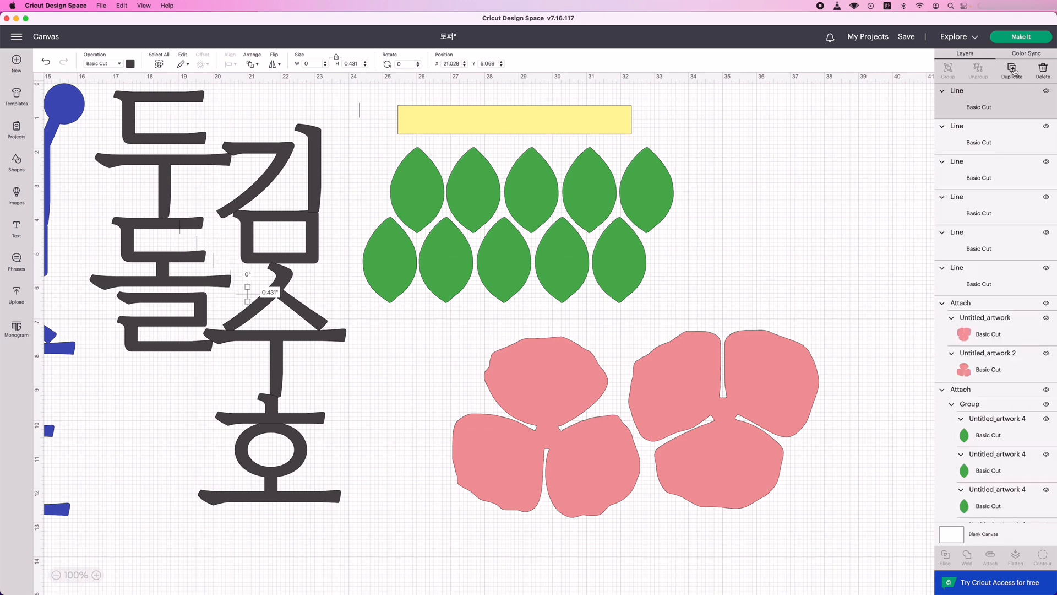
Select the five duplicated lines and align them by their tops.
left_click(1000, 128, "shift")
left_click(991, 171, "shift")
left_click(980, 208, "shift")
left_click(972, 247, "shift")
left_click(229, 65)
left_click(241, 130)
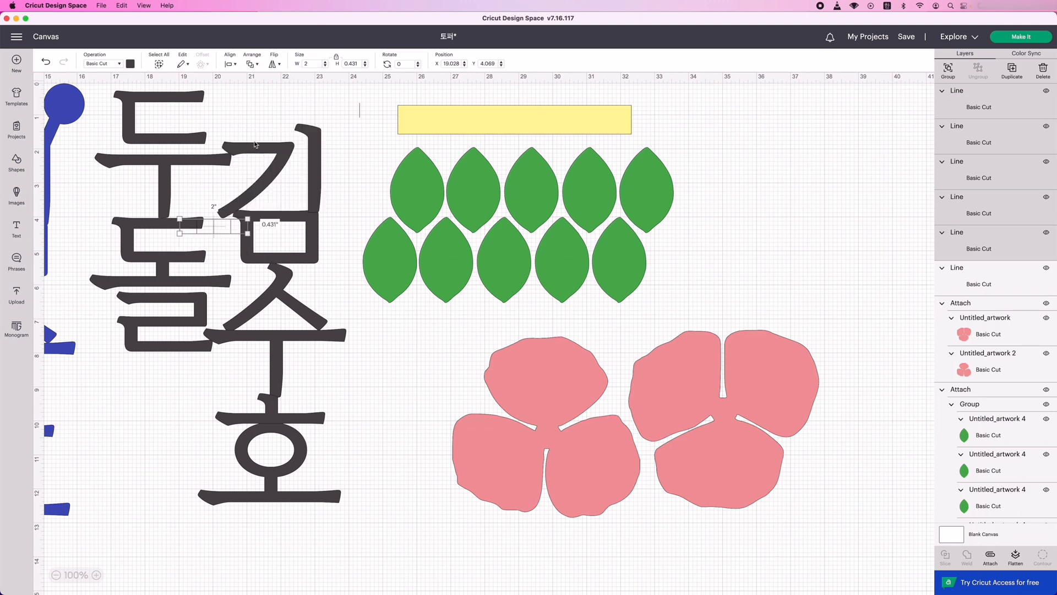
Group the five short cut lines, place them on the yellow bar's near end and duplicate the group several times.
key("super+g")
left_click_drag(220, 226, 432, 117)
left_click(1018, 73)
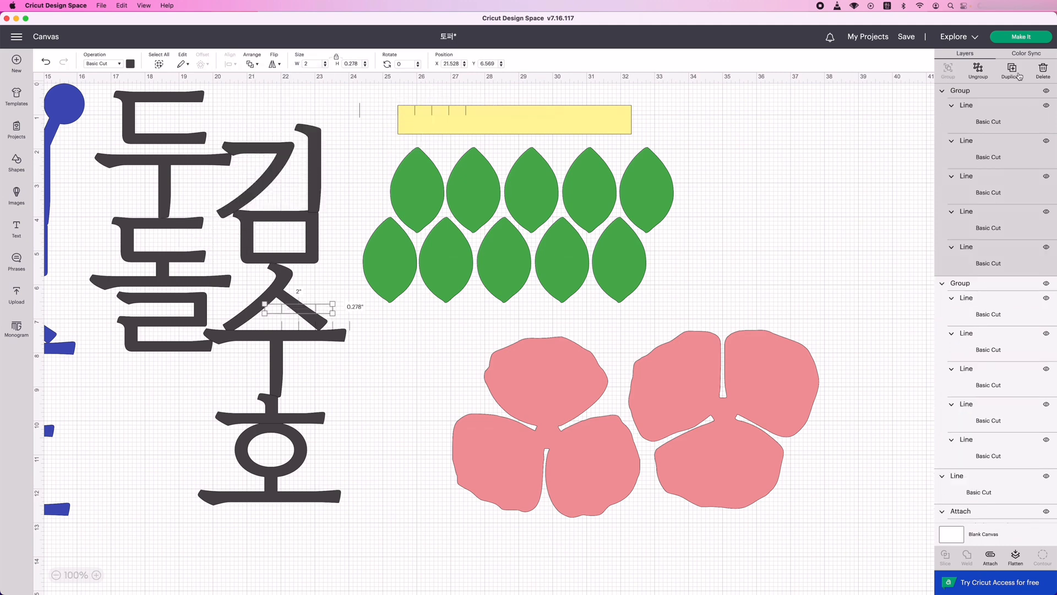
left_click(1017, 79)
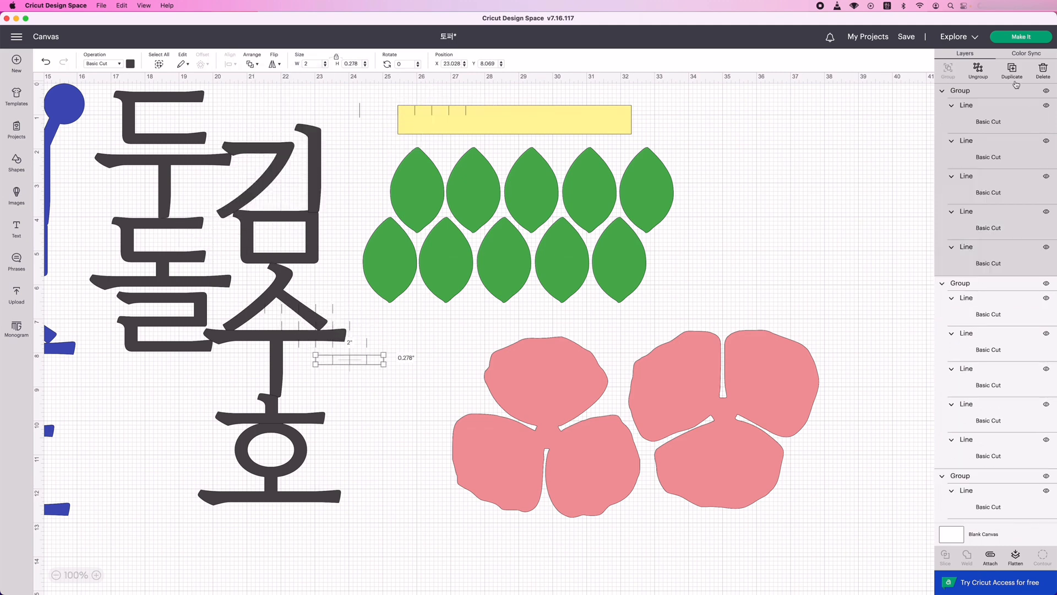
Align three of the duplicated line groups by their tops and place them on the far half of the yellow bar.
left_click(963, 312, "shift")
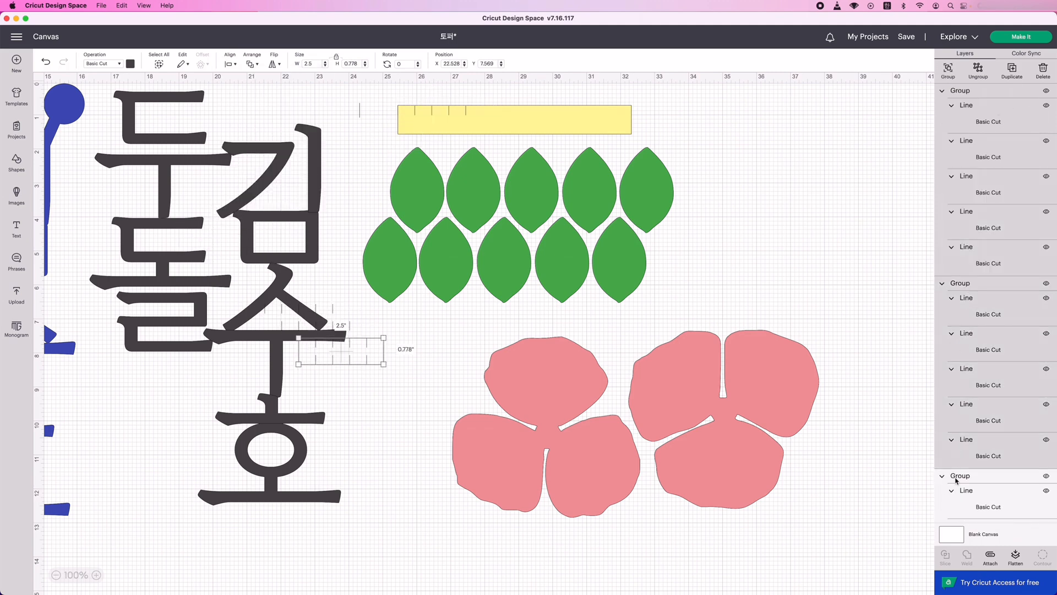
left_click(231, 64)
left_click(256, 128)
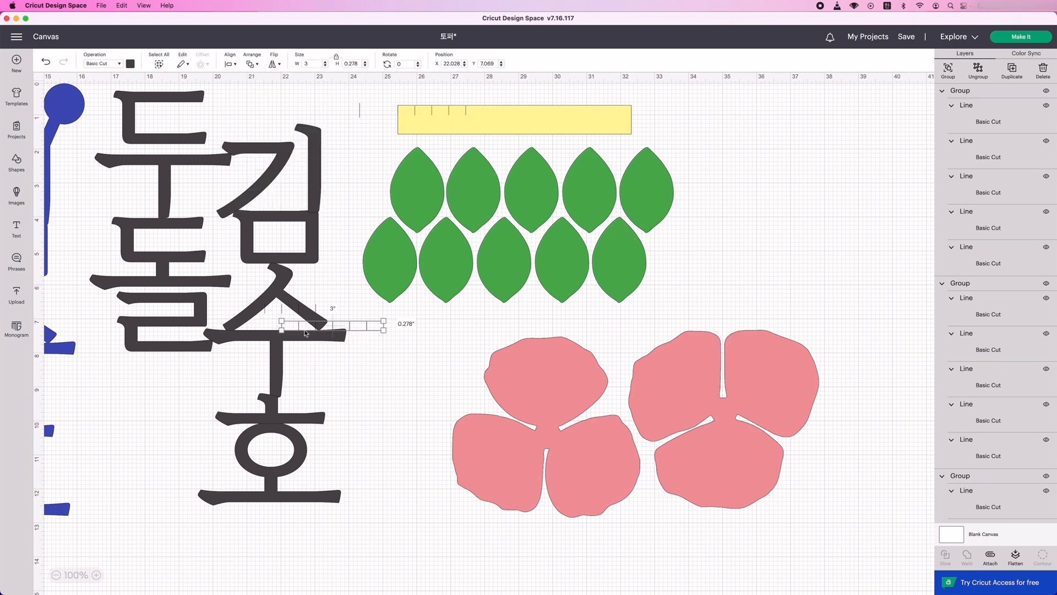
left_click_drag(306, 333, 533, 126)
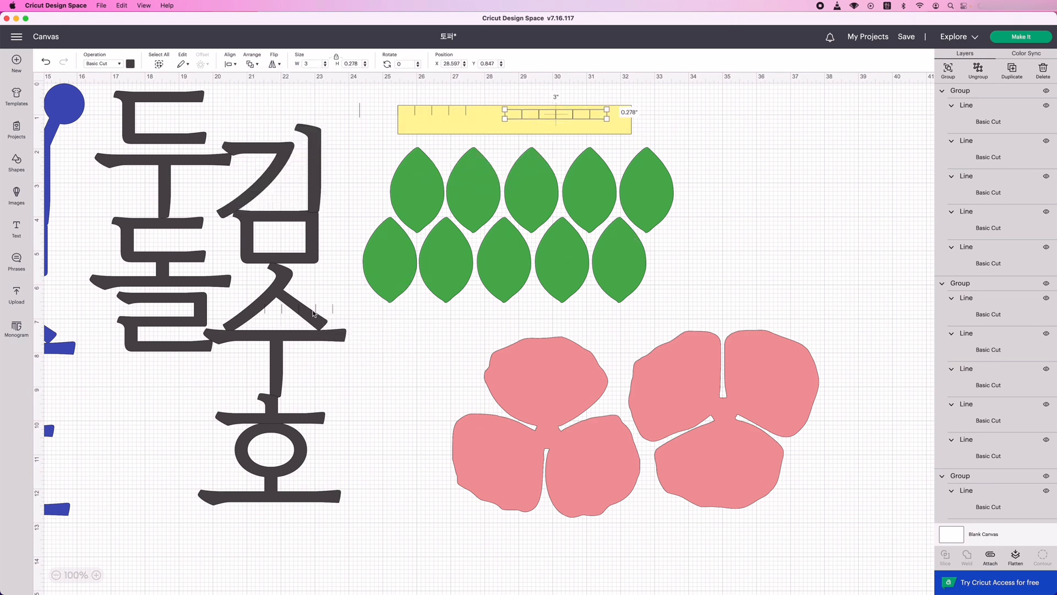
Spread the remaining line groups along the upper edge of the yellow bar and delete the leftover single line beside it.
left_click_drag(312, 311, 440, 113)
left_click(513, 119)
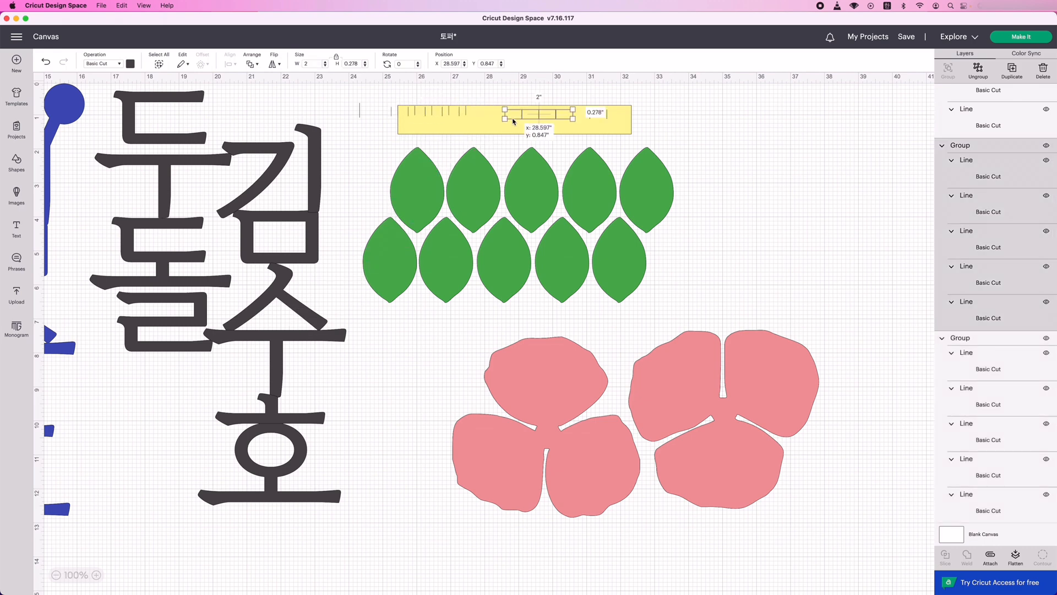
left_click_drag(513, 121, 585, 117)
left_click(941, 148)
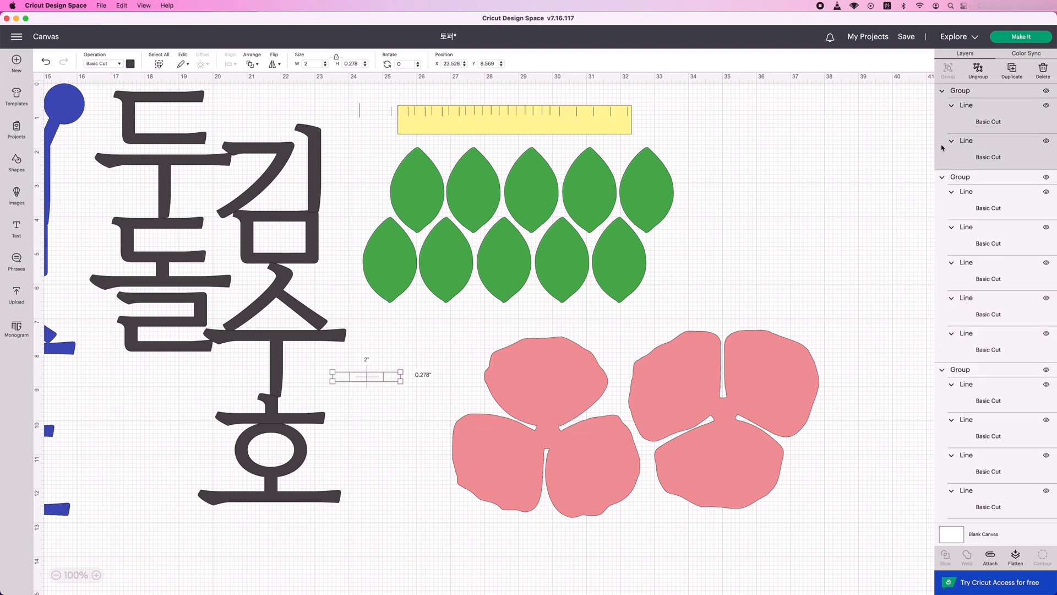
left_click_drag(366, 376, 585, 114)
left_click(360, 114)
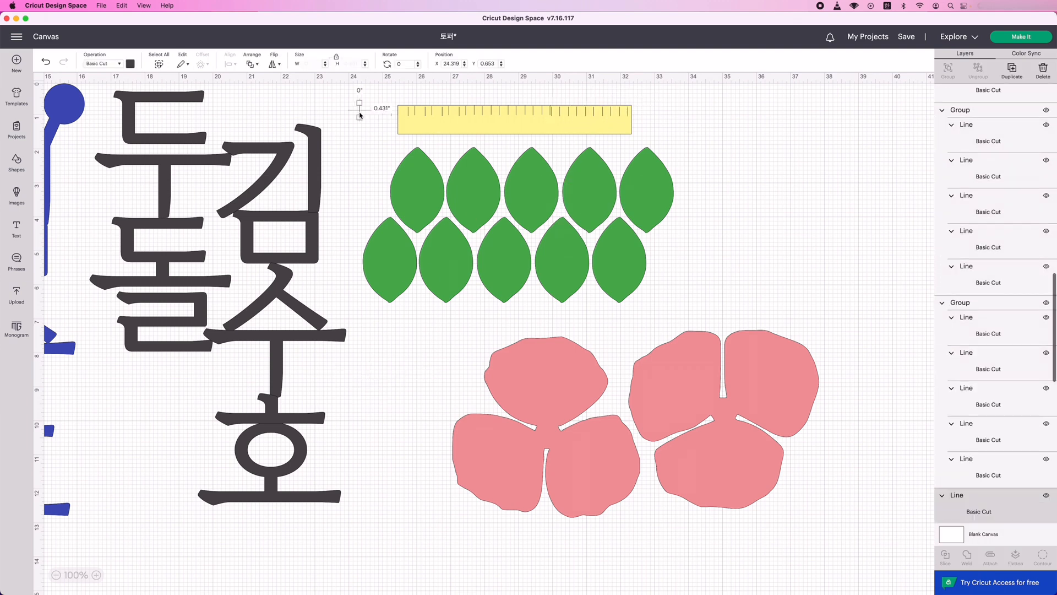
key("Delete")
scroll(973, 99, "up", 12)
left_click(964, 92)
left_click(956, 281, "shift")
left_click(958, 476, "shift")
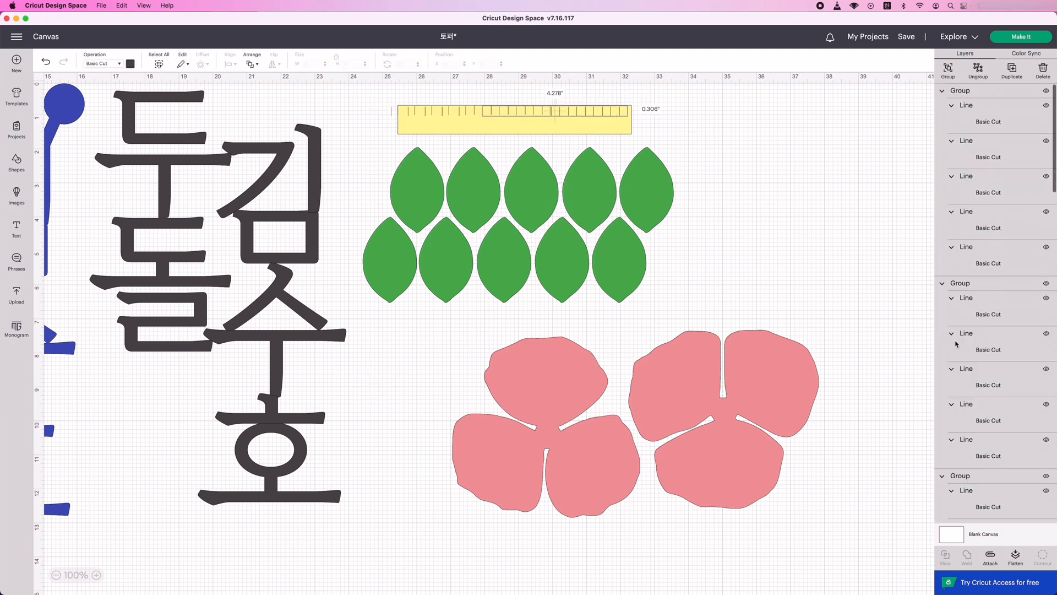
left_click(688, 124)
left_click(620, 110)
left_click(695, 126)
left_click(408, 113)
left_click(679, 106)
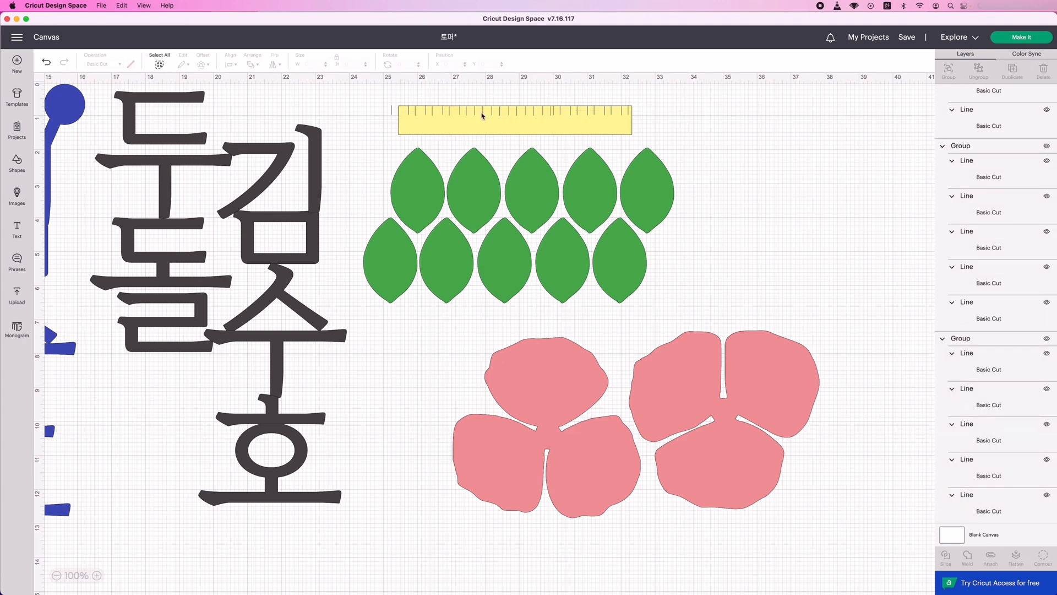
left_click(468, 114)
left_click(503, 147)
Select the yellow bar together with all its short cut lines and attach them.
left_click_drag(378, 99, 648, 133)
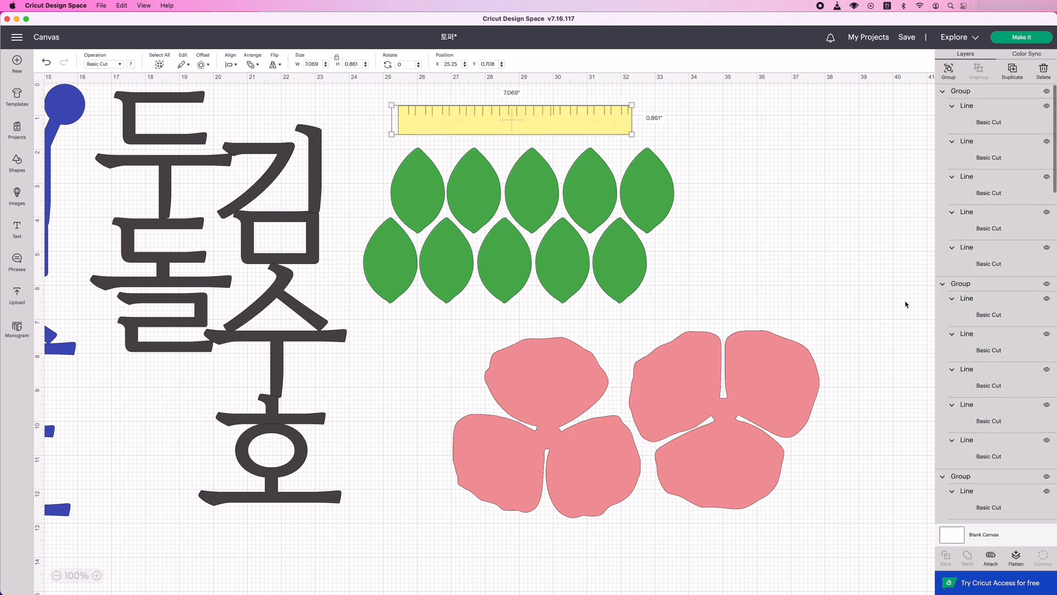
left_click(991, 557)
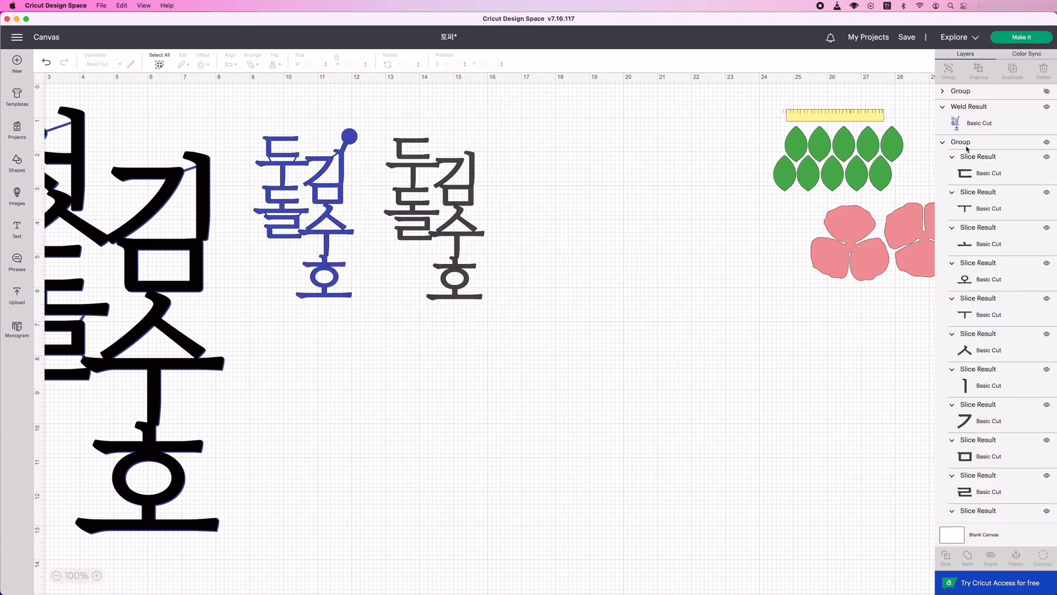
Weld the dark grey 두돌 topper lettering and arrange the pink flower petals beneath the green leaves.
left_click(968, 143)
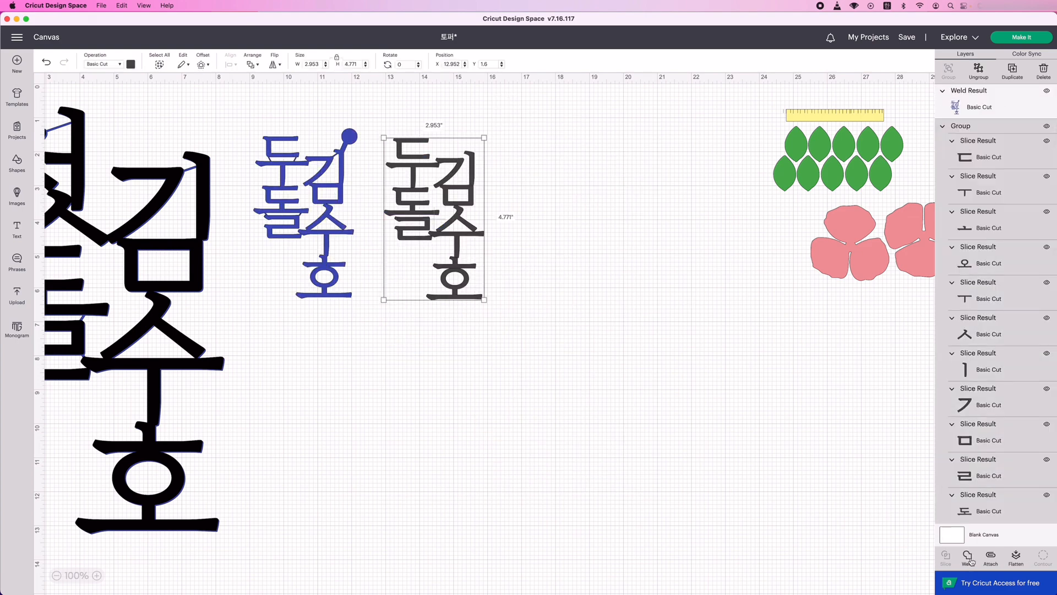
left_click(971, 560)
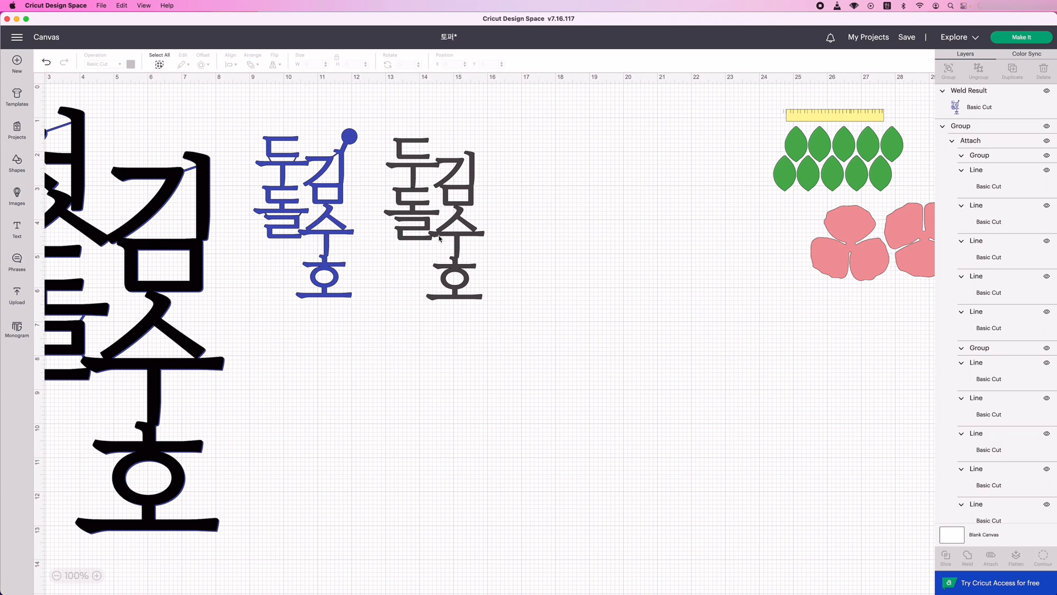
left_click(980, 231)
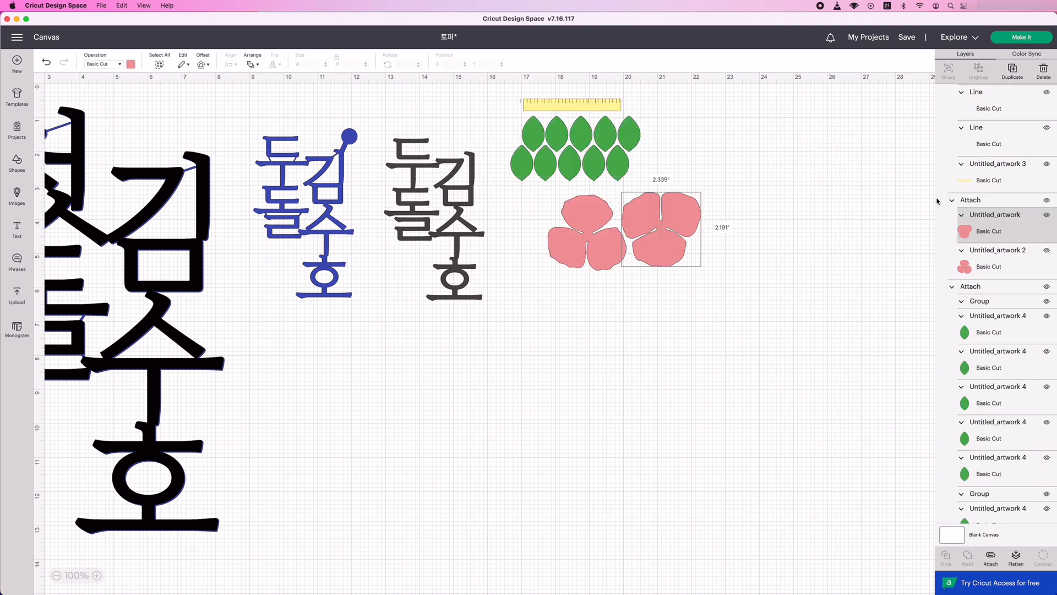
left_click_drag(668, 258, 470, 164)
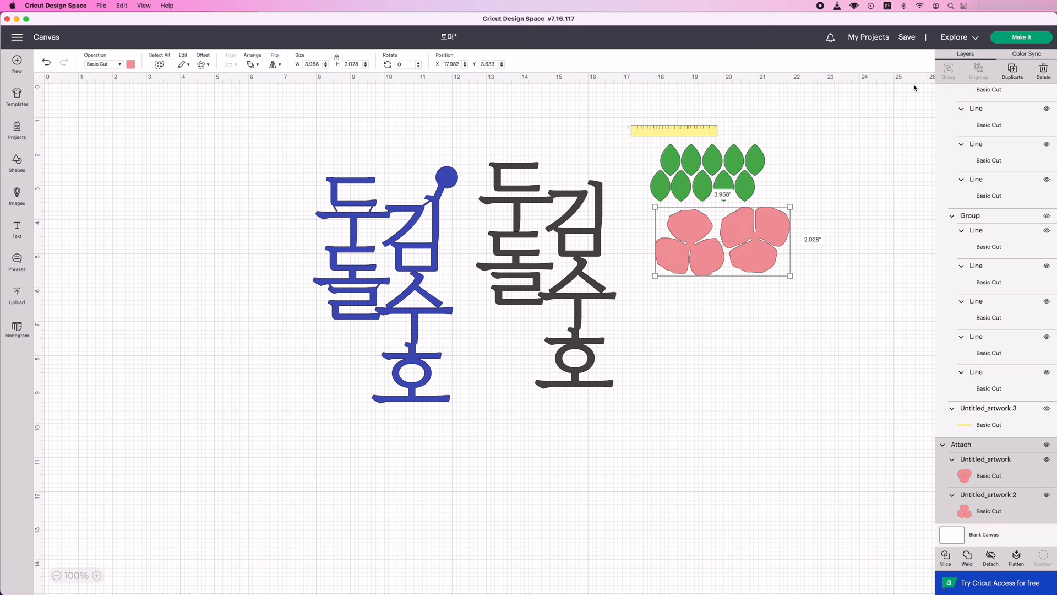
Send the project to be made with all materials loaded On Mat and review the pink, yellow, green and blue mats.
left_click(1004, 37)
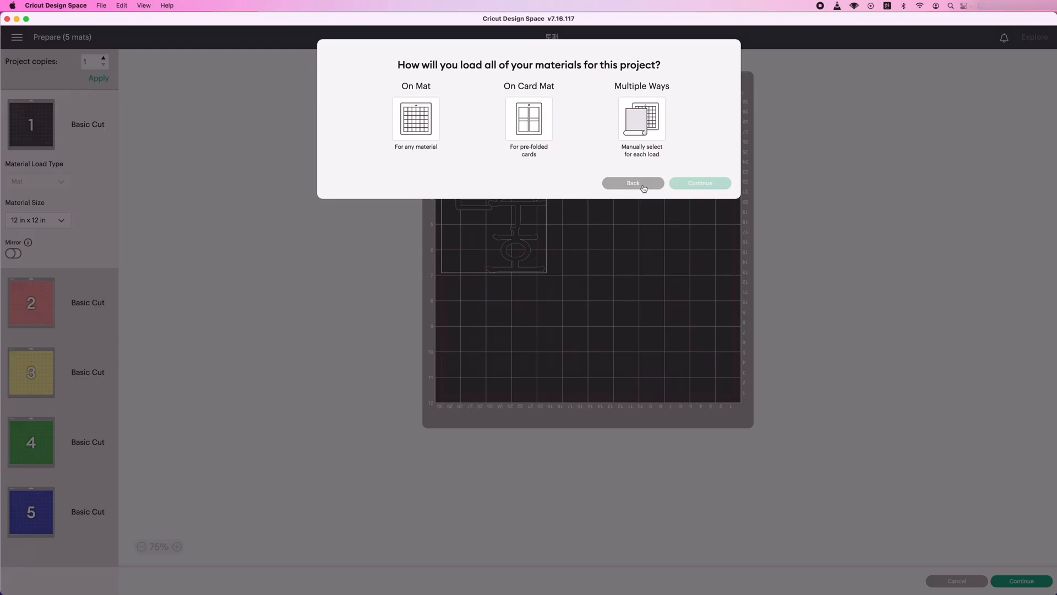
left_click(427, 122)
left_click(719, 214)
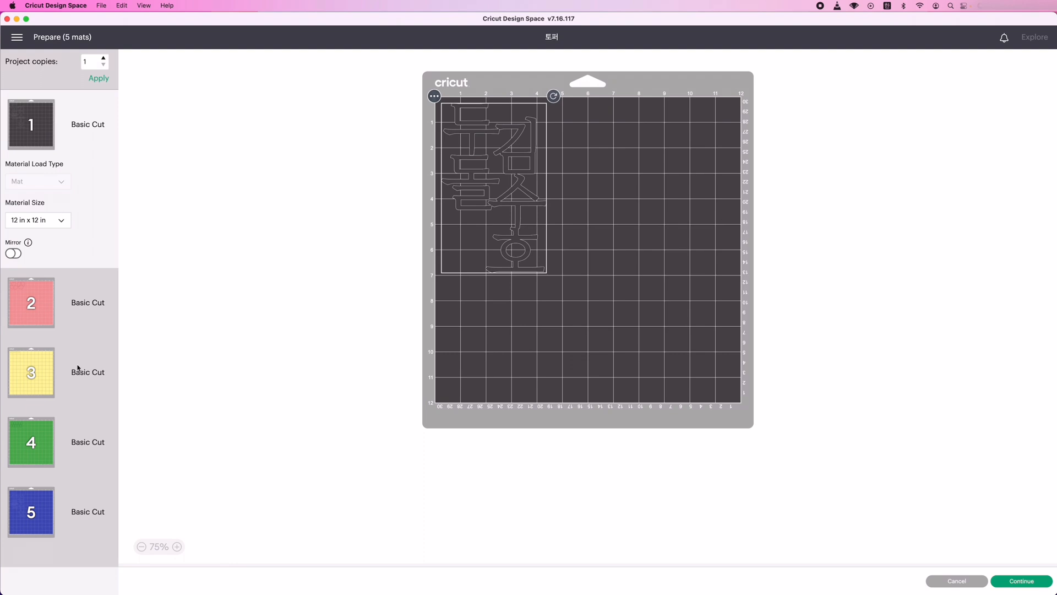
left_click(33, 300)
left_click(32, 370)
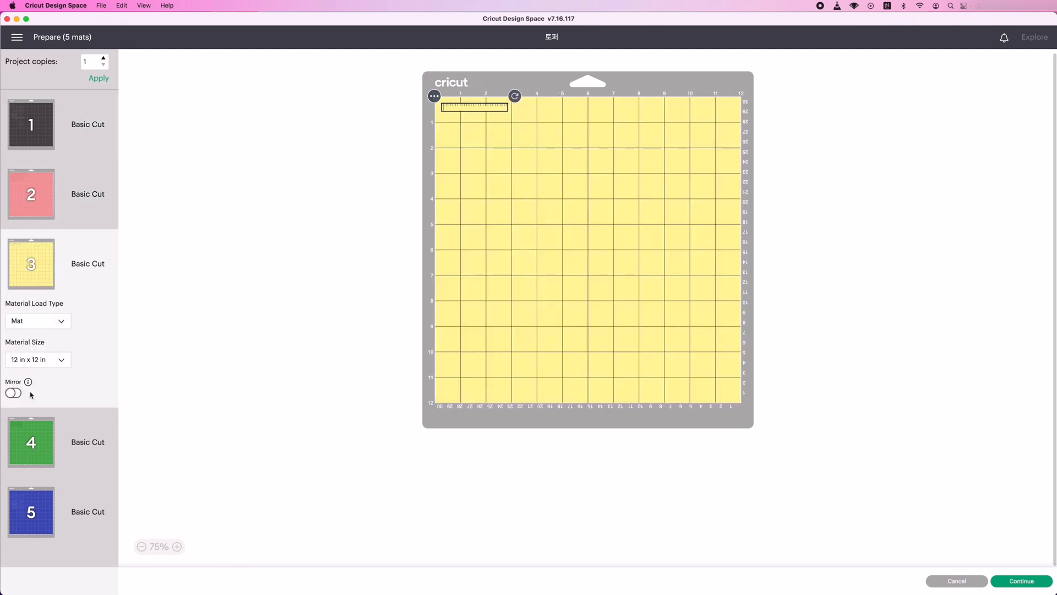
left_click(31, 460)
left_click(31, 526)
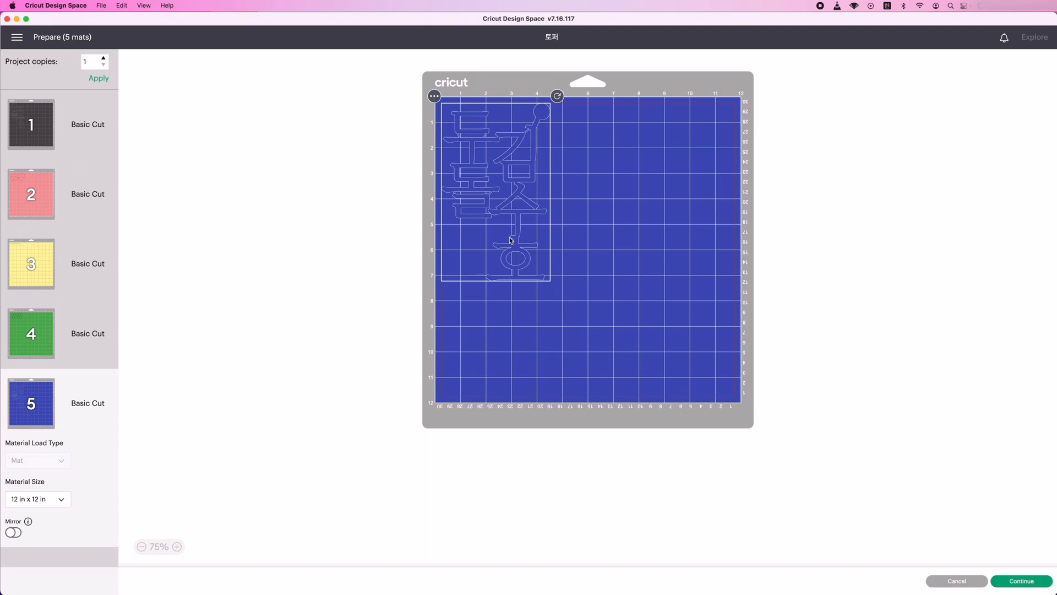
Continue to the cutting setup and set the base material to Cardstock (for intricate cuts).
left_click(1022, 581)
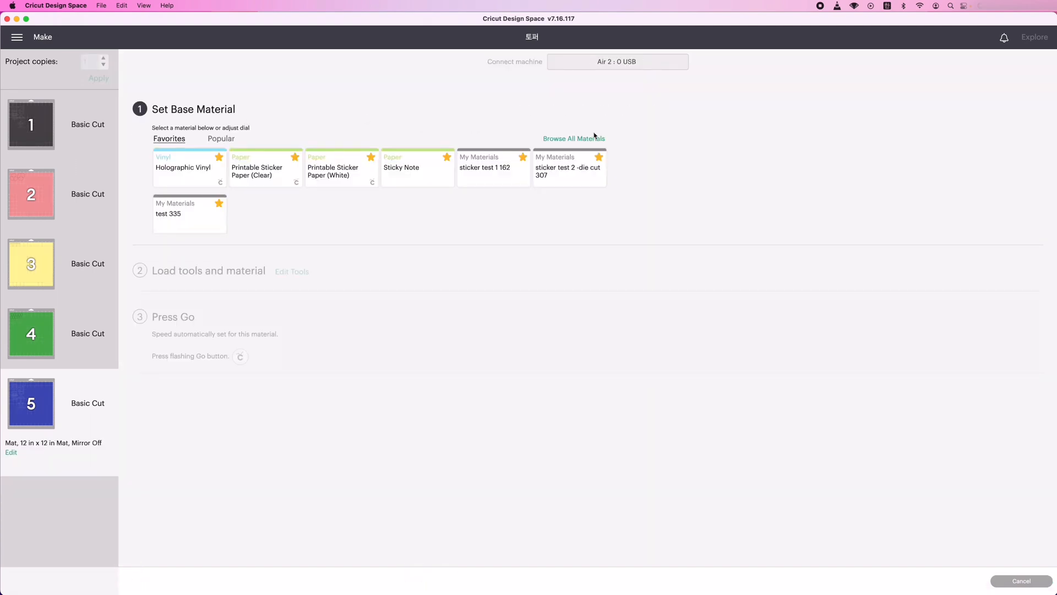
left_click(592, 139)
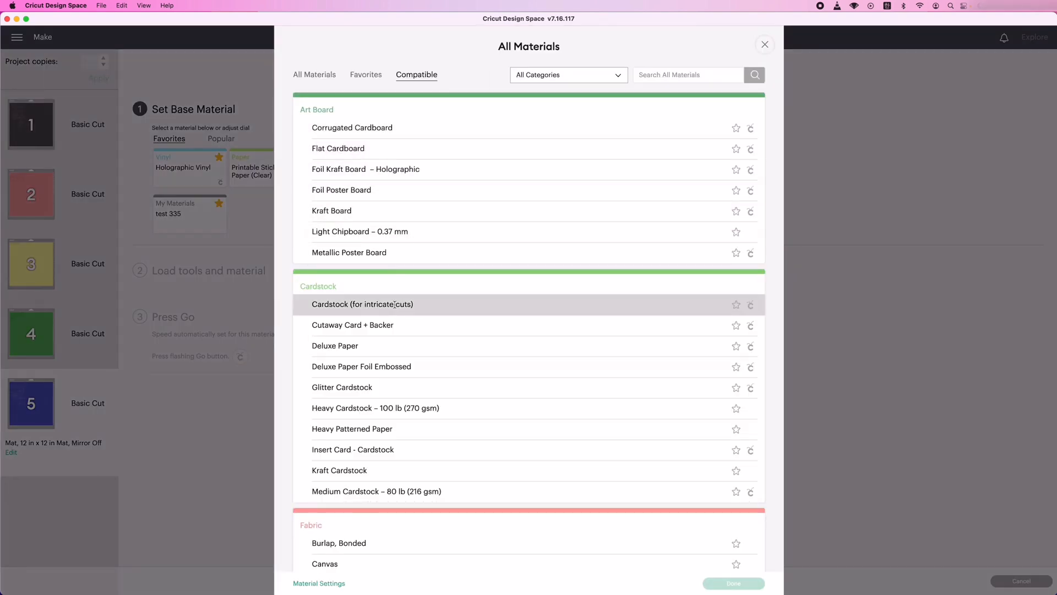
left_click(355, 308)
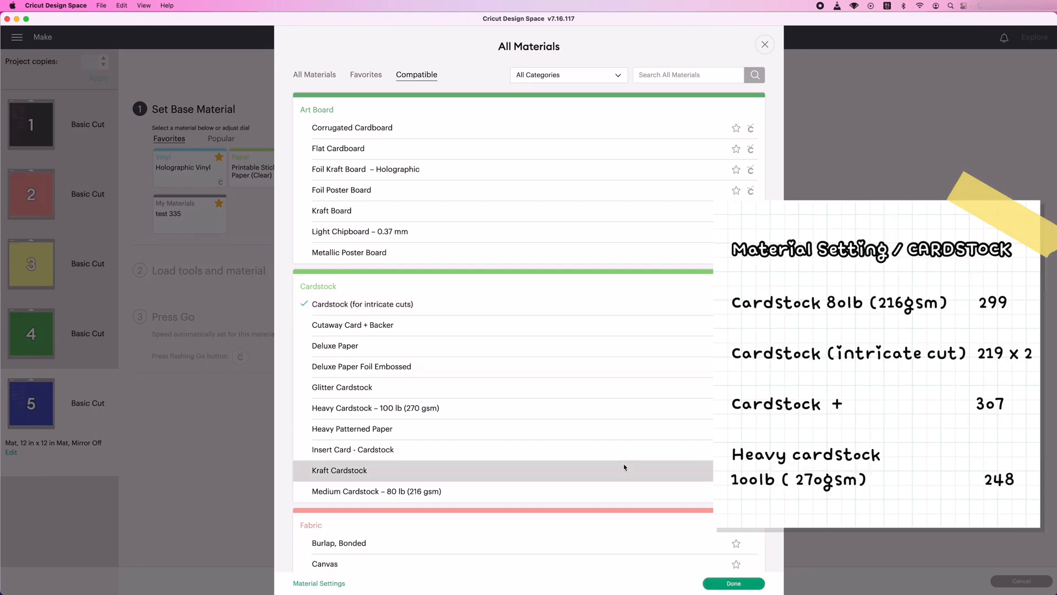
left_click(735, 583)
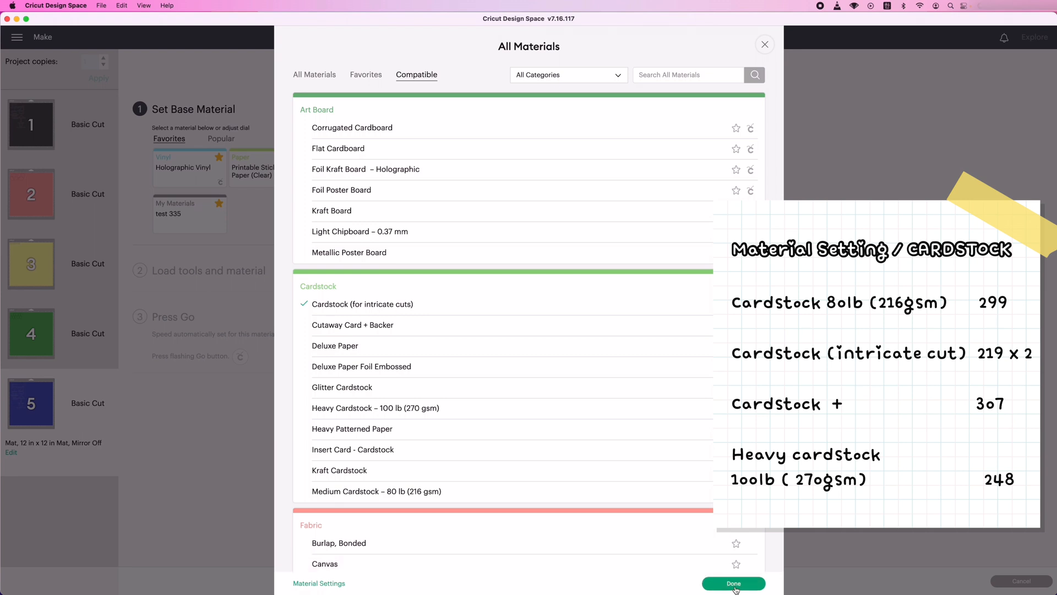